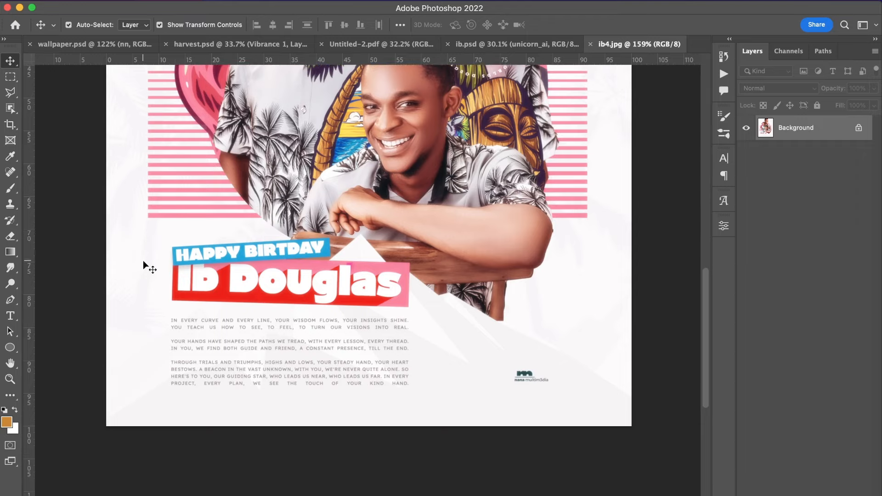
Examine the finished birthday flyer in ib4.jpg, from the lower text block up to the full composition
scroll(142, 260, up, 4)
scroll(142, 260, left, 2)
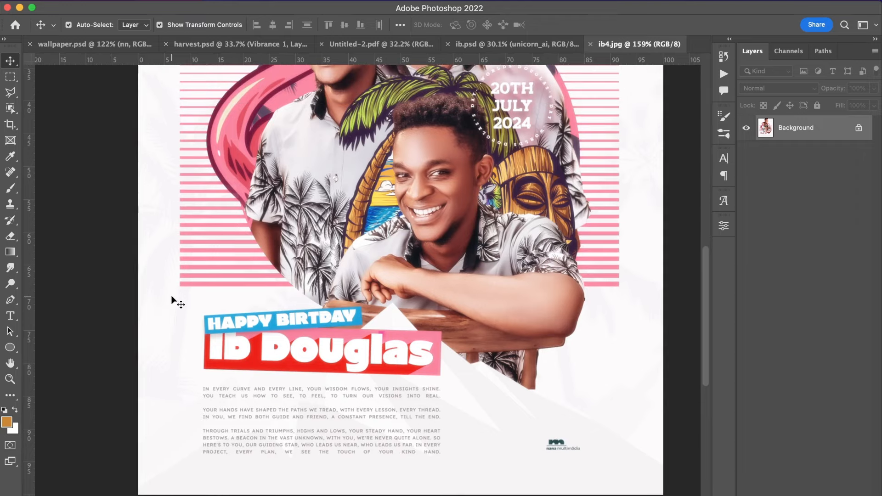
scroll(173, 298, down, 3)
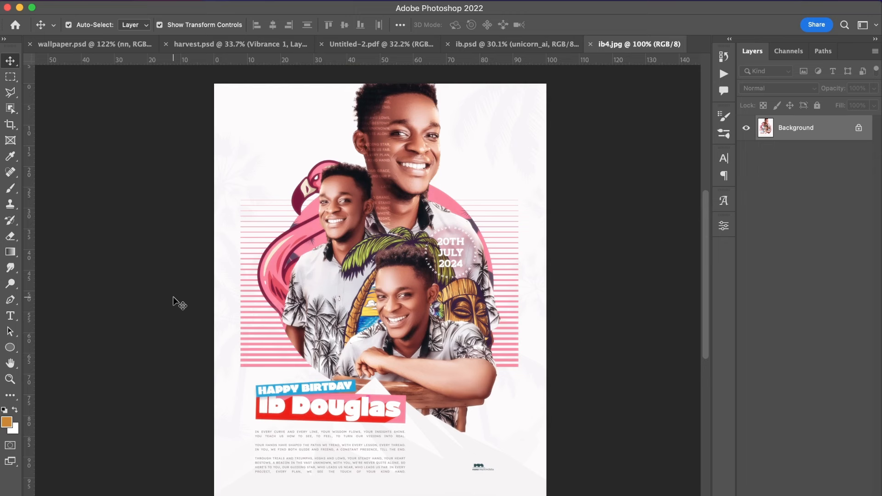
scroll(173, 298, down, 1)
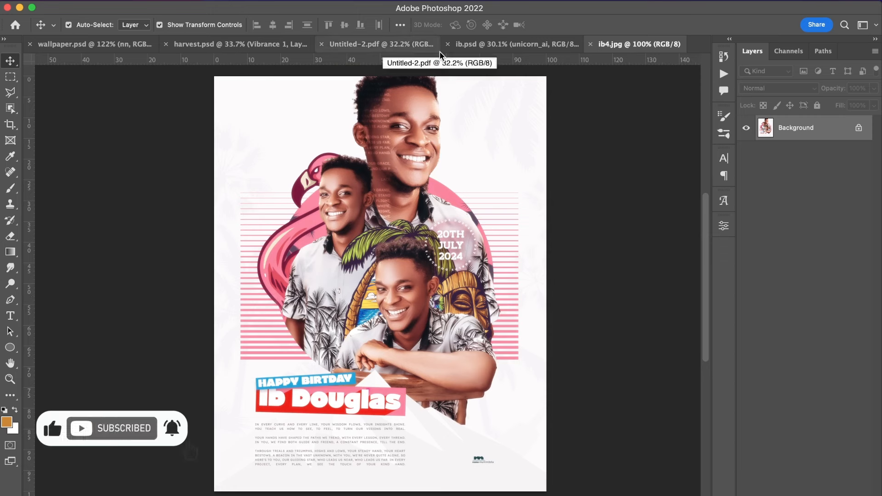
Review the artboard and layer stack of ib.psd, and compare them with the finished flyer in ib4.jpg
click(484, 49)
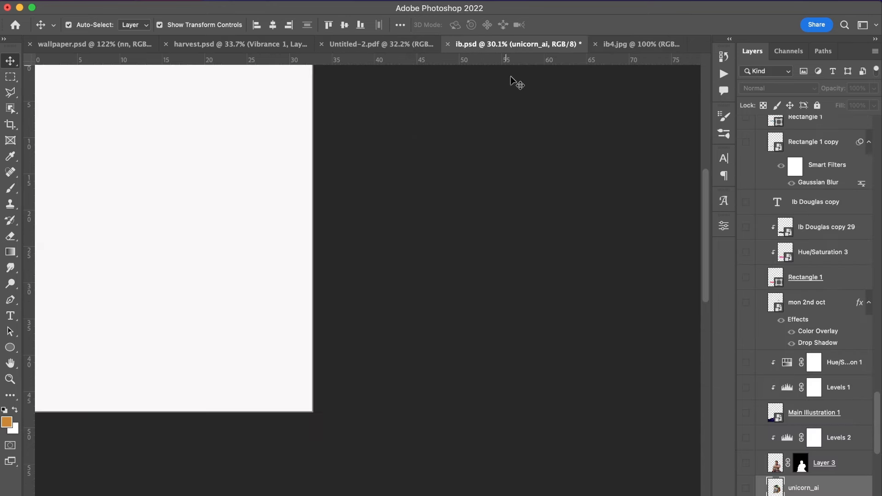
scroll(426, 254, left, 8)
scroll(426, 254, up, 1)
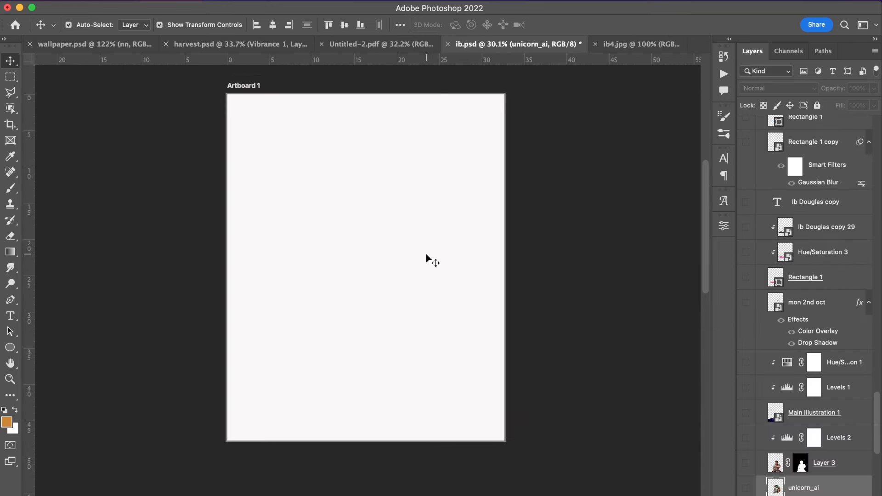
scroll(426, 256, up, 2)
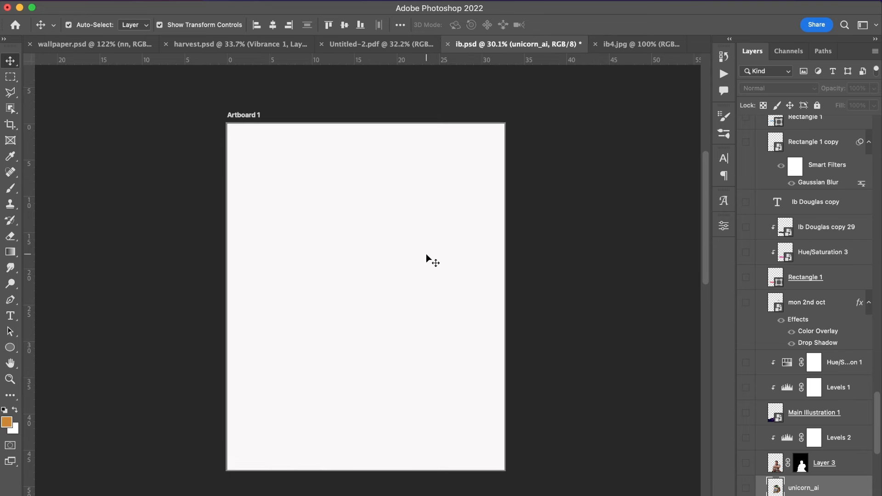
scroll(426, 254, down, 2)
scroll(426, 254, up, 1)
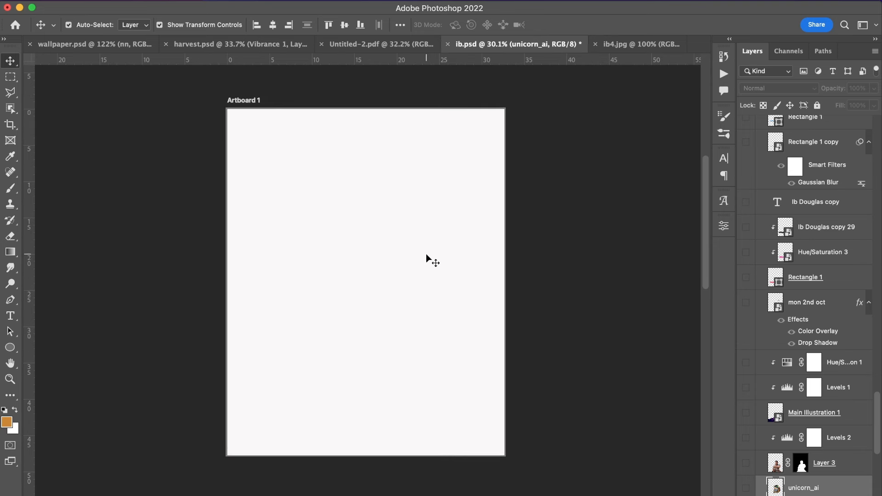
scroll(426, 253, down, 1)
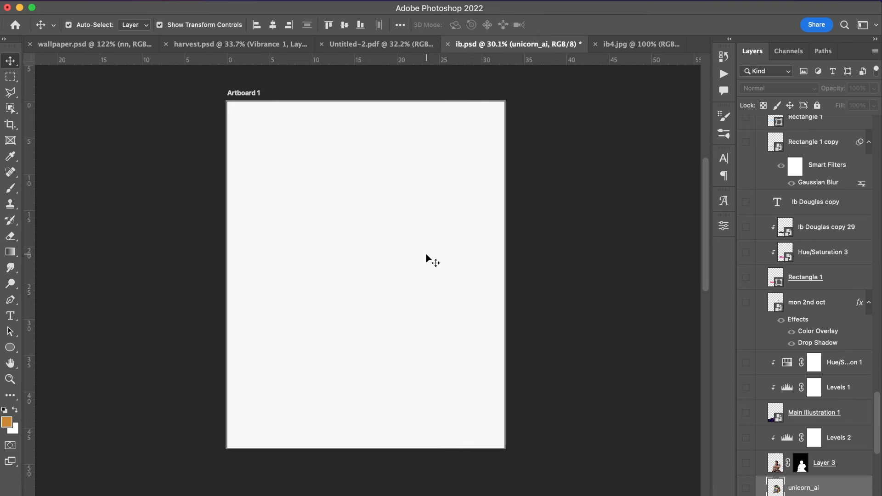
scroll(426, 253, up, 2)
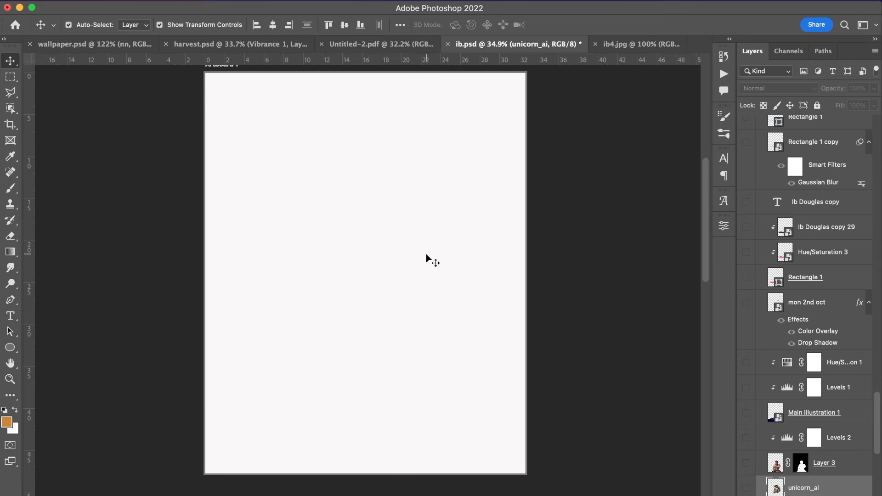
scroll(426, 253, up, 1)
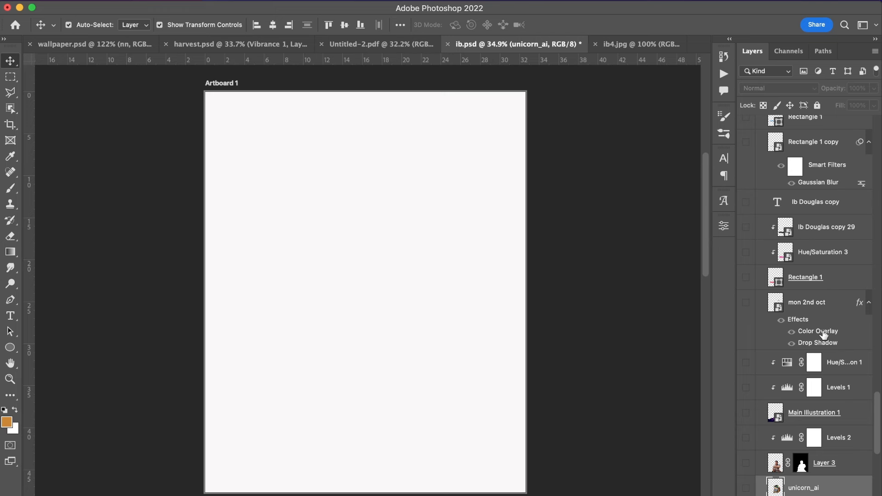
scroll(824, 333, down, 10)
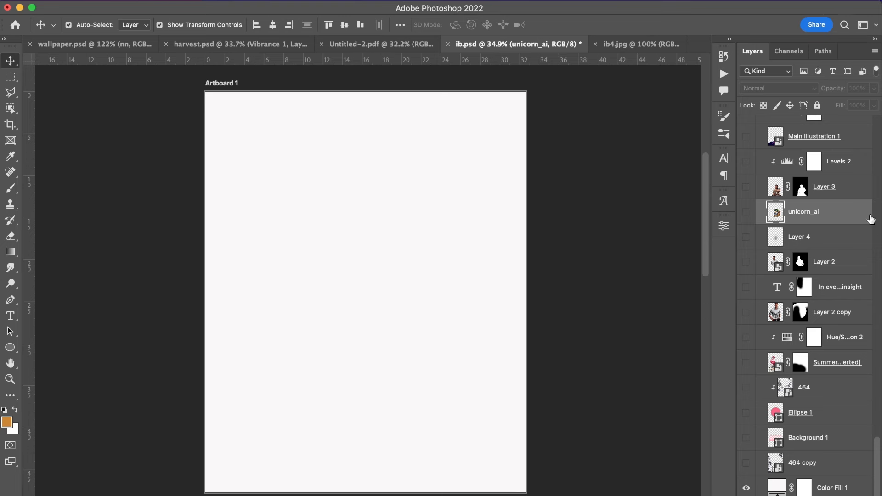
click(633, 46)
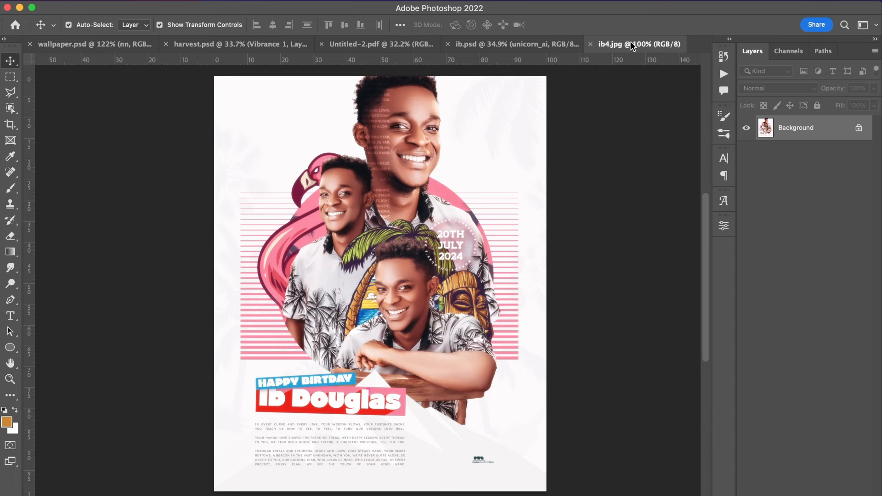
In ib.psd, make the palm-tree background layer "464 copy" visible and select it
click(545, 44)
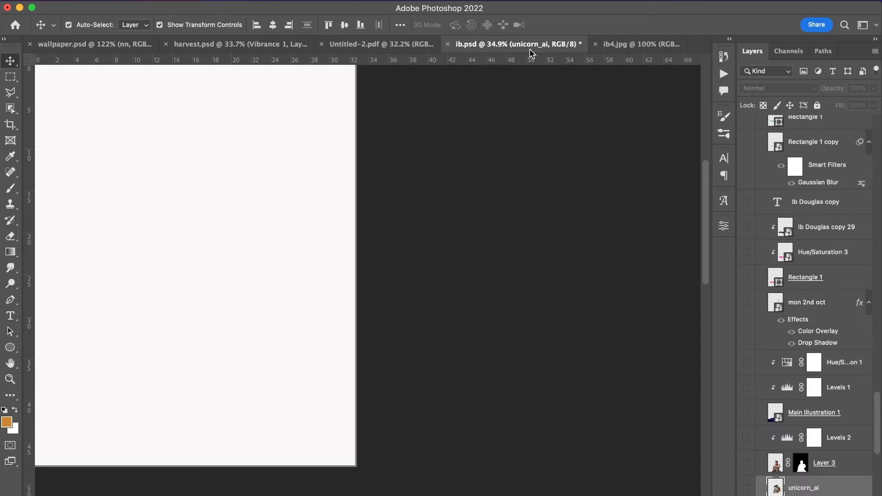
scroll(446, 189, left, 6)
scroll(446, 190, up, 1)
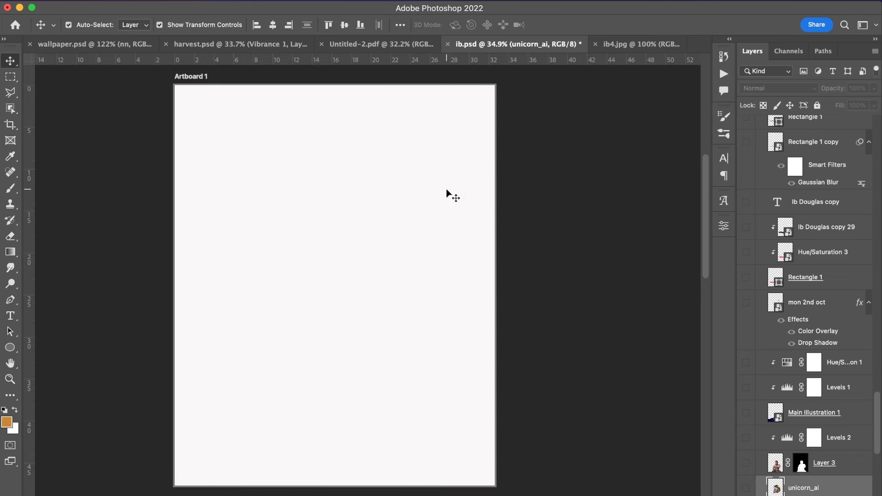
scroll(446, 190, left, 1)
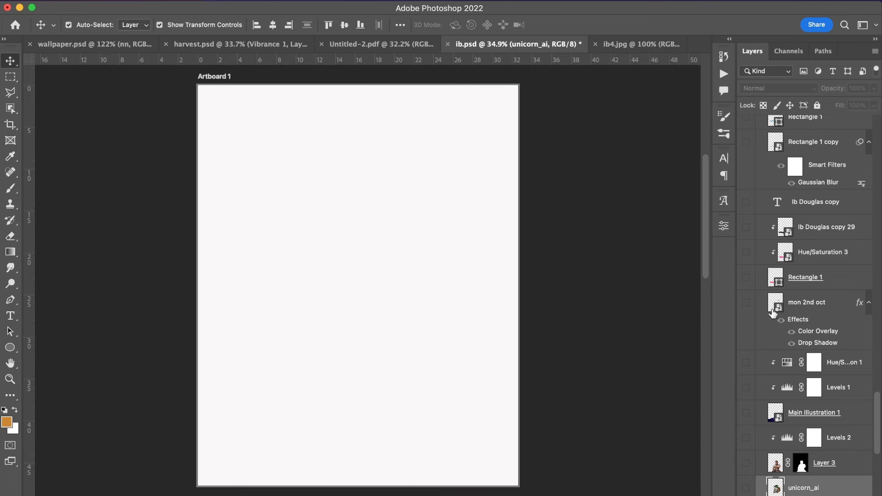
scroll(777, 317, down, 5)
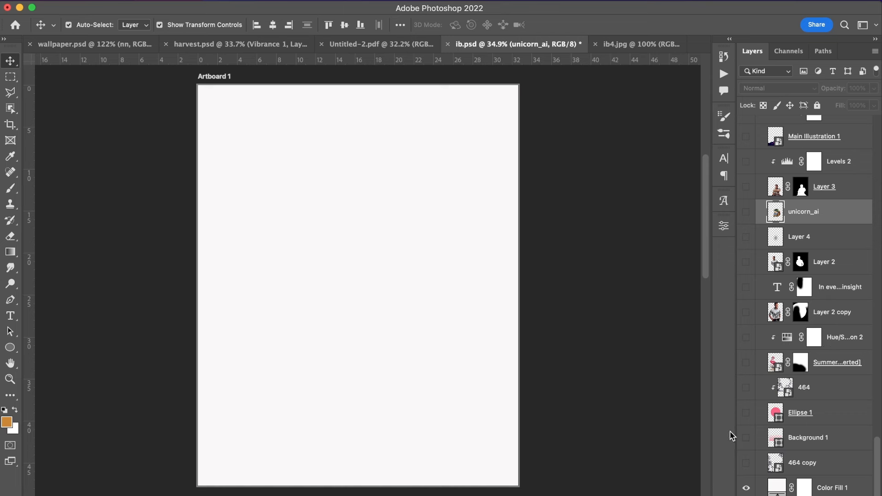
click(747, 466)
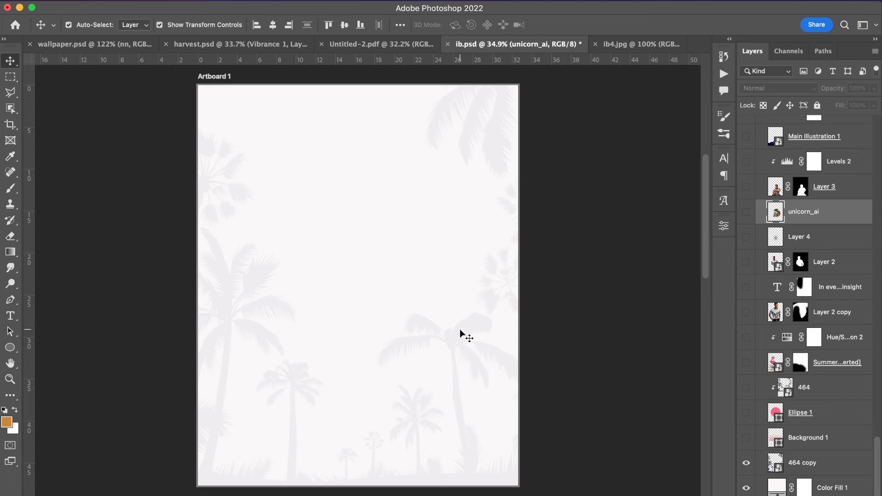
scroll(461, 331, up, 5)
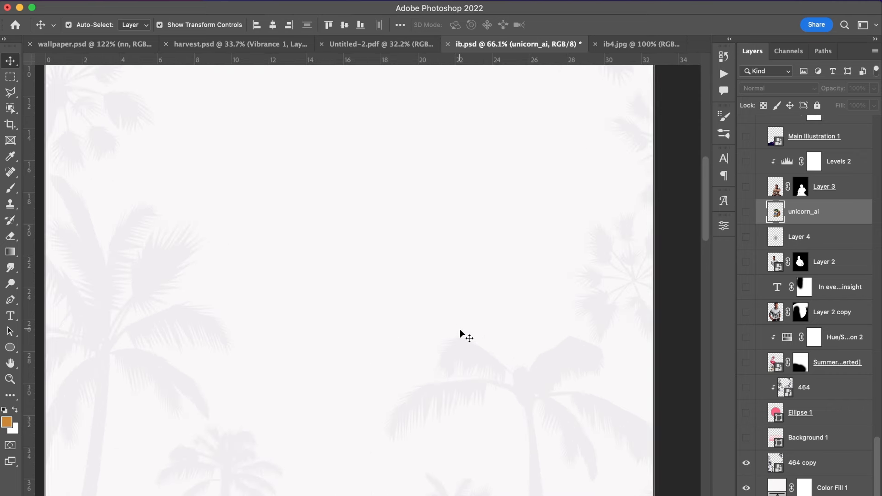
scroll(460, 332, down, 2)
scroll(461, 332, down, 4)
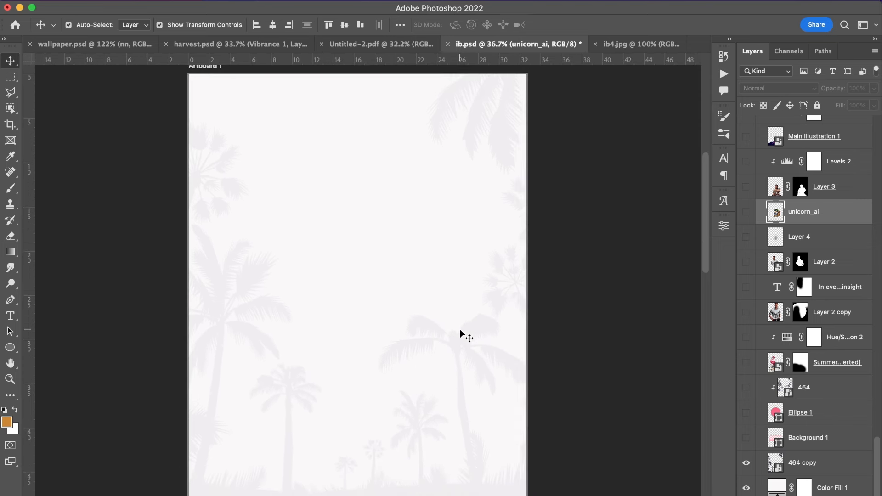
click(828, 471)
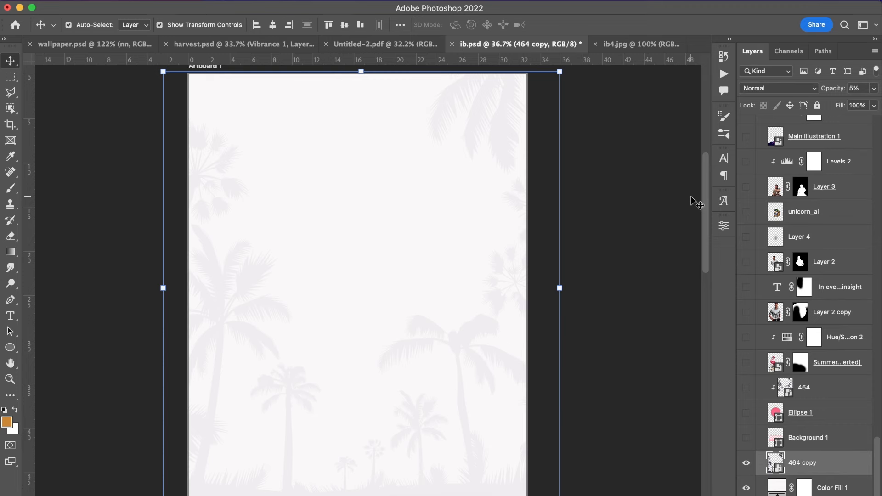
Examine in the finished ib4.jpg flyer how the palm-tree background sits behind the stripes and portraits
click(654, 45)
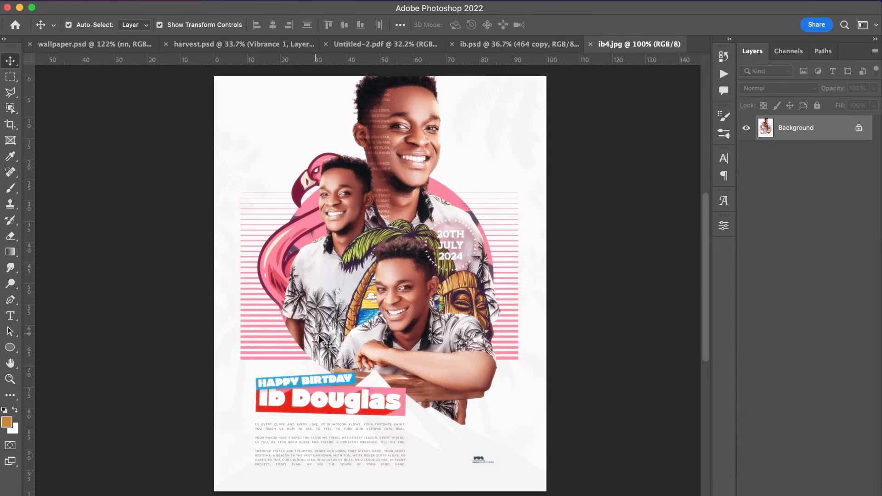
scroll(327, 332, up, 5)
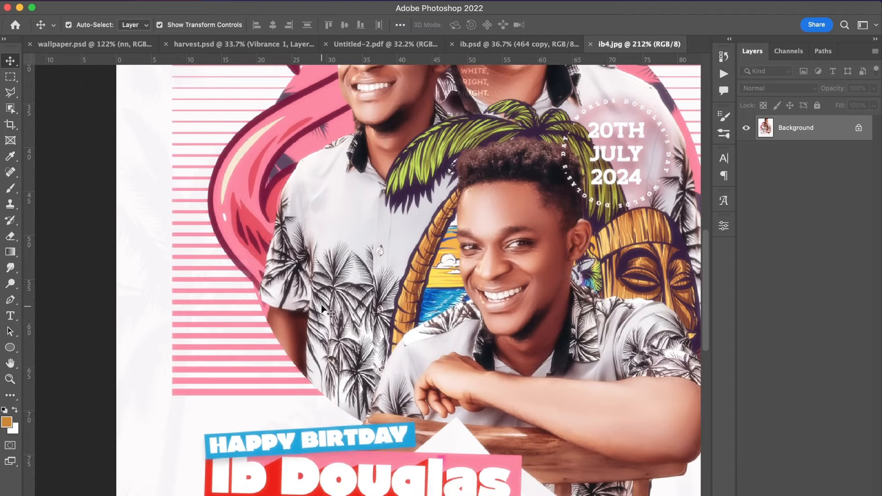
scroll(379, 332, down, 5)
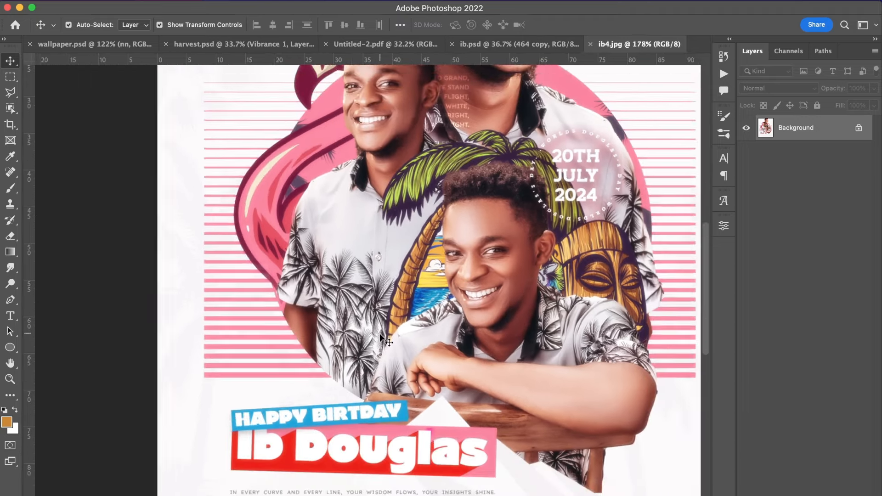
scroll(380, 332, down, 1)
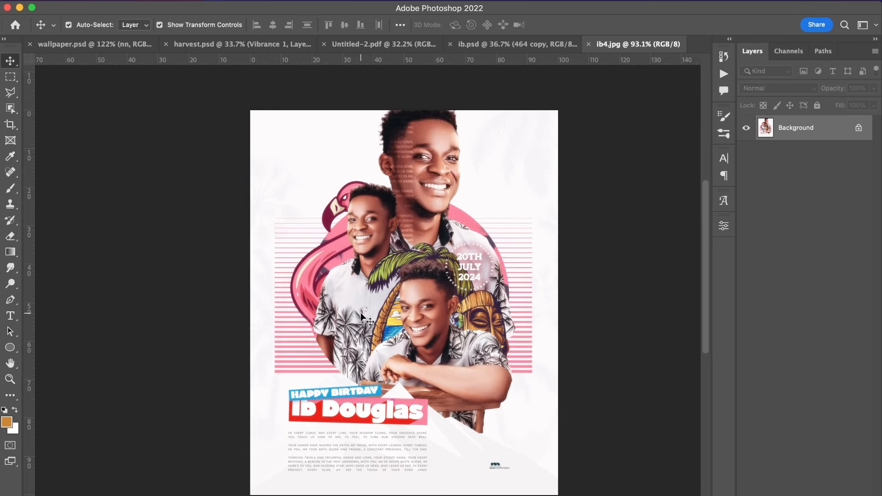
scroll(363, 316, up, 2)
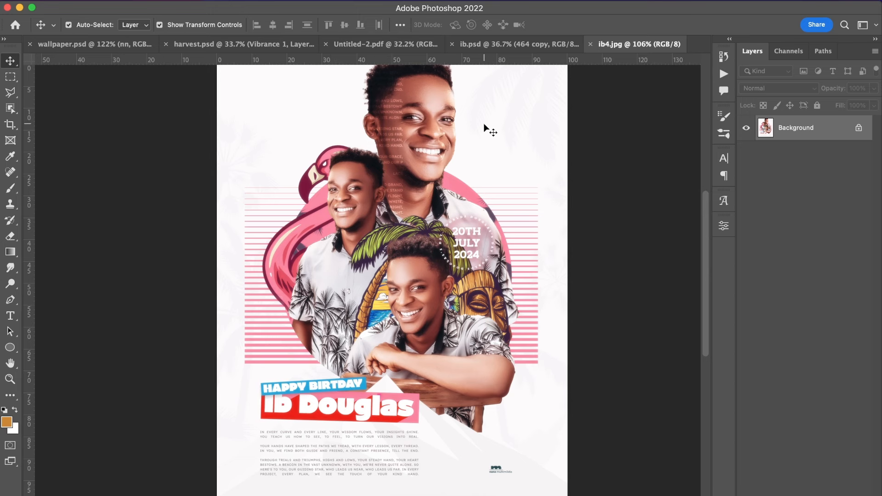
Return to ib.psd, make the pink striped "Background 1" layer visible, and inspect its shape outlines on the artboard before deselecting it
click(542, 45)
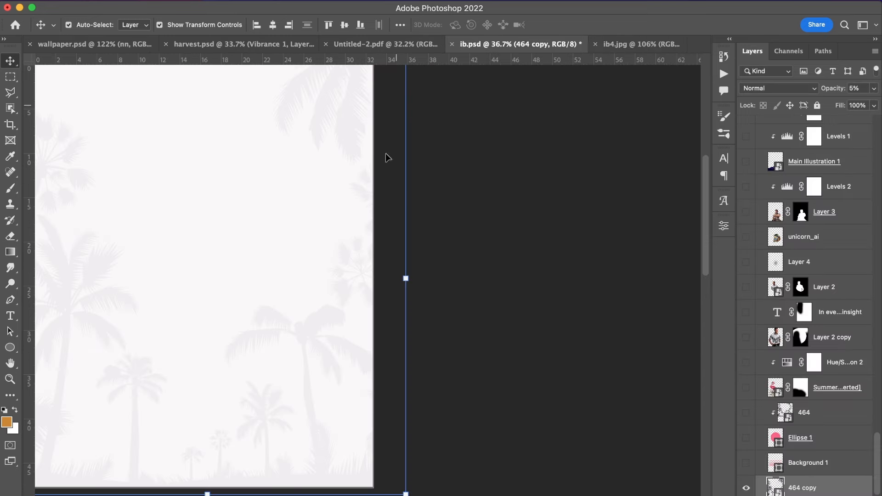
scroll(386, 165, left, 5)
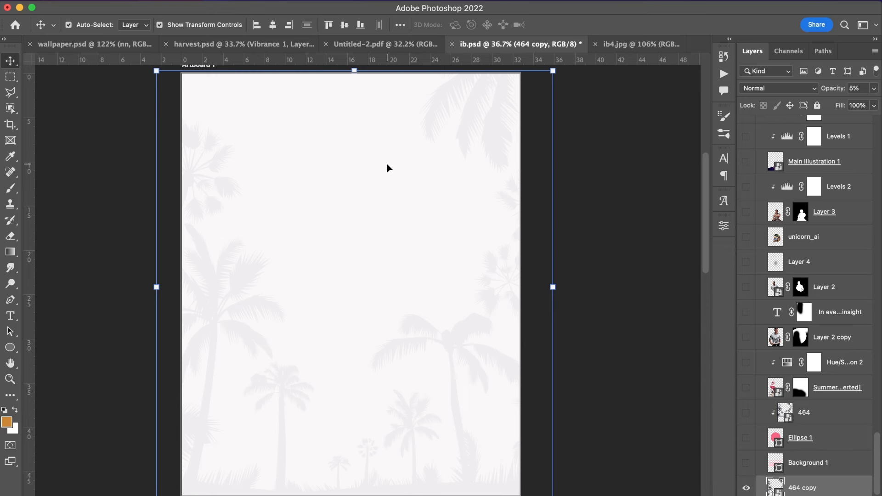
scroll(387, 165, up, 1)
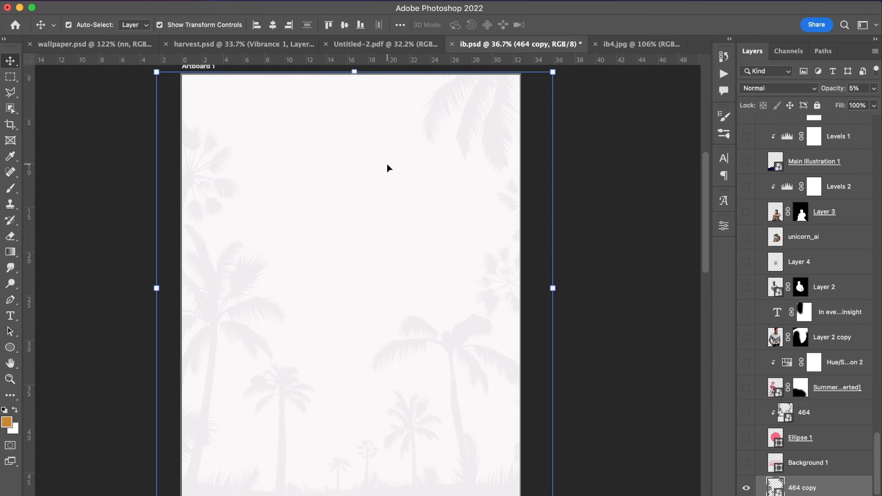
scroll(387, 164, left, 3)
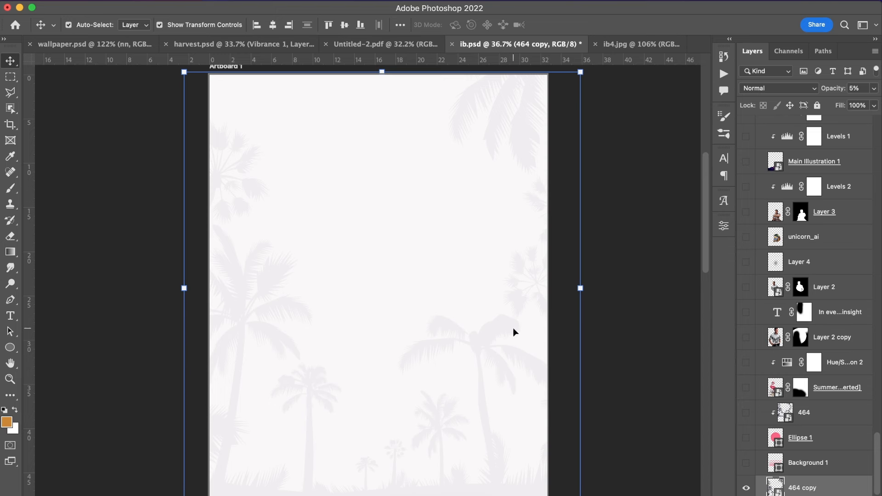
click(745, 463)
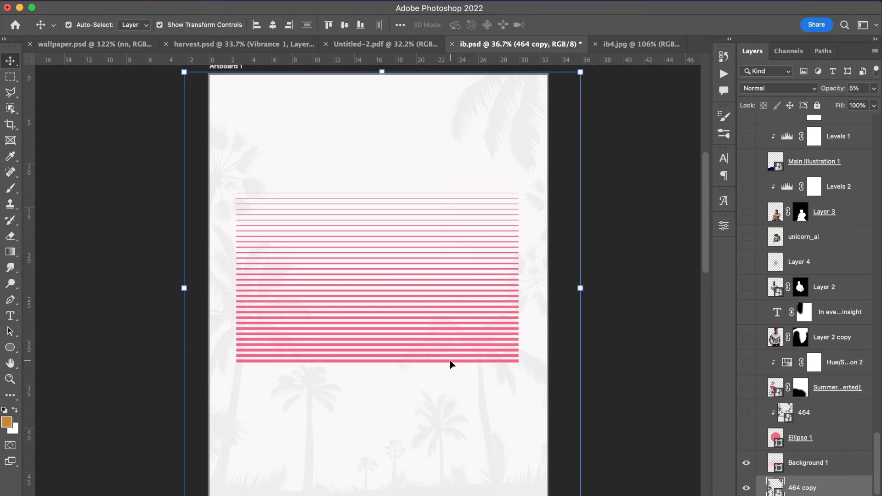
click(475, 290)
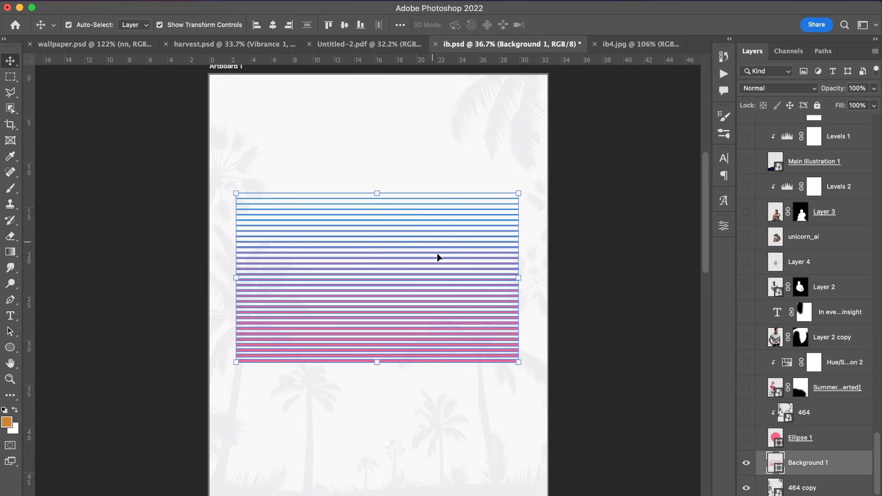
click(590, 326)
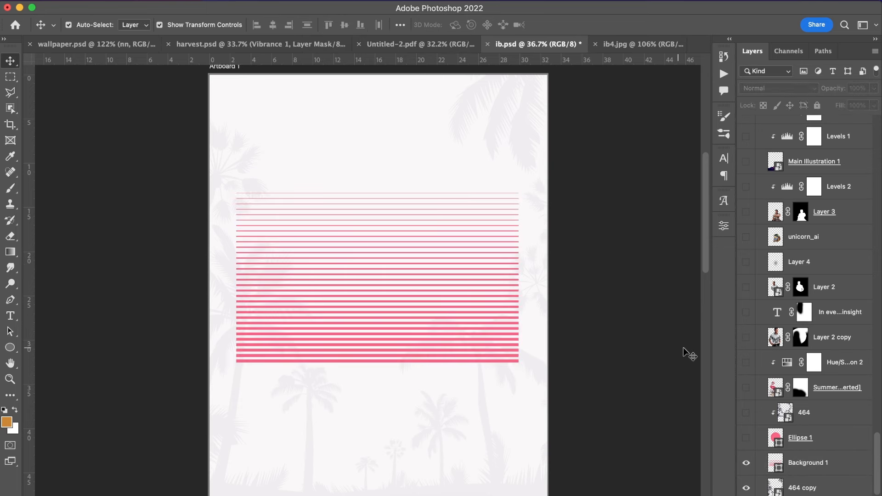
Make the pink circle layer "Ellipse 1" and the palm layer "464" clipped to it visible, and select "464"
click(746, 437)
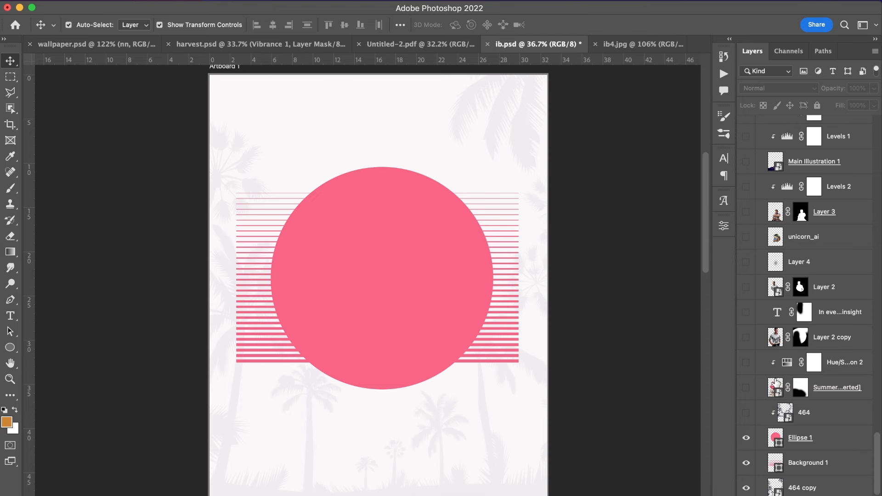
click(746, 413)
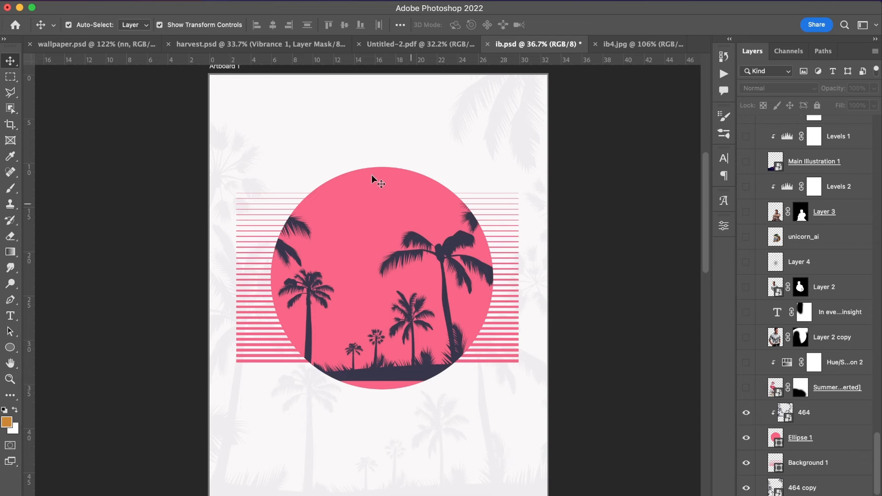
click(813, 413)
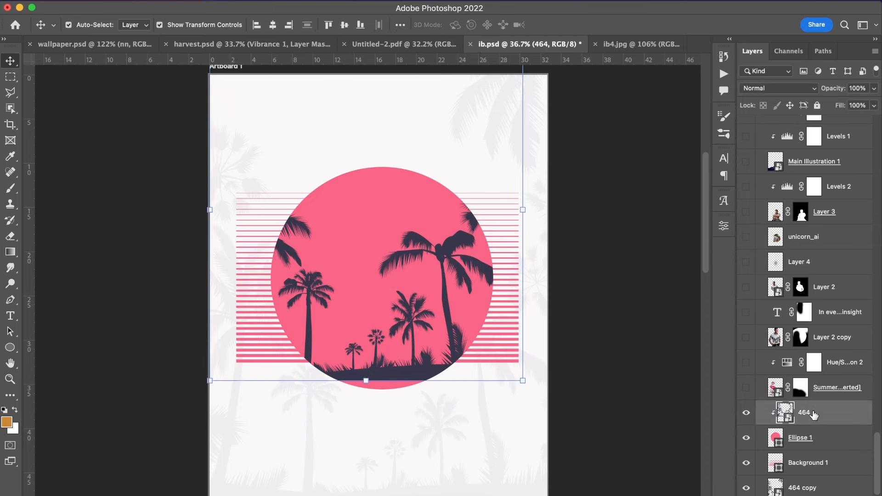
Release the clipping mask on the palm layer "464" and clip it back to the pink circle "Ellipse 1"
right_click(848, 419)
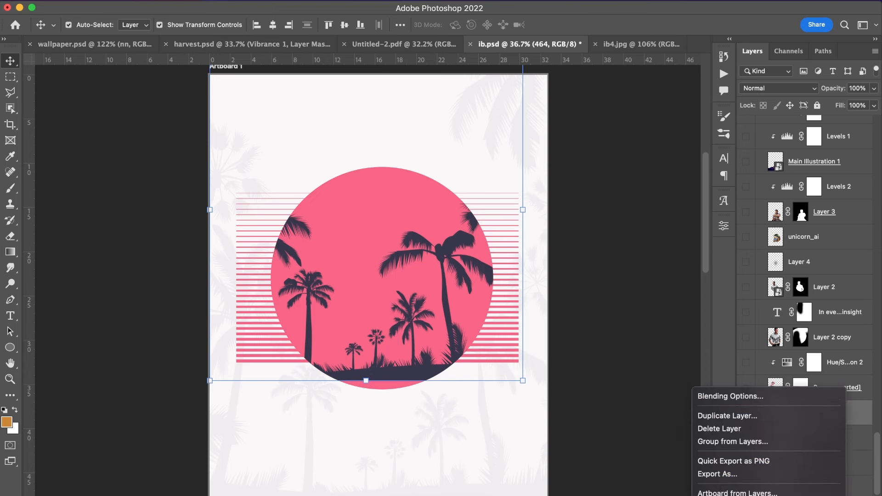
scroll(790, 446, down, 5)
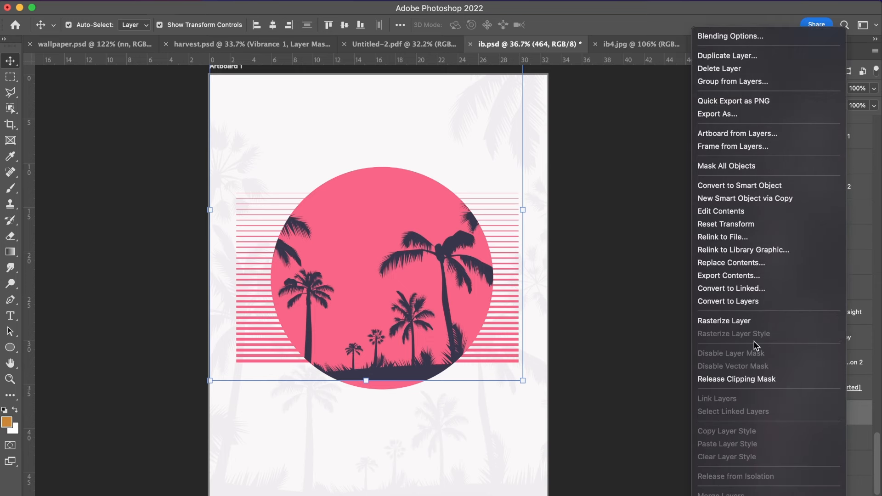
click(735, 382)
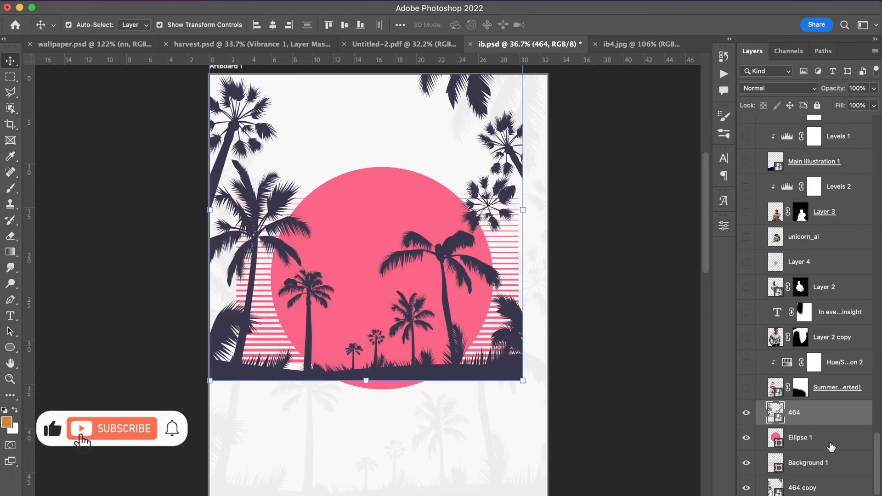
right_click(832, 415)
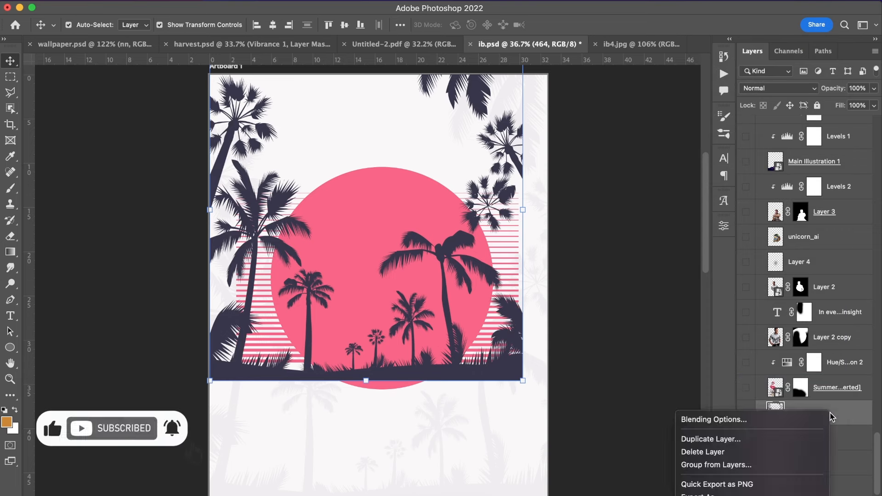
mouse_move(777, 495)
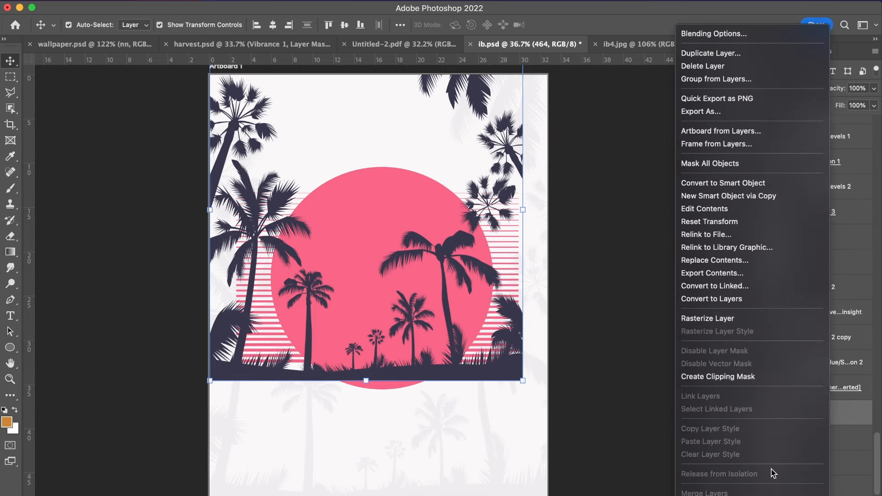
click(754, 377)
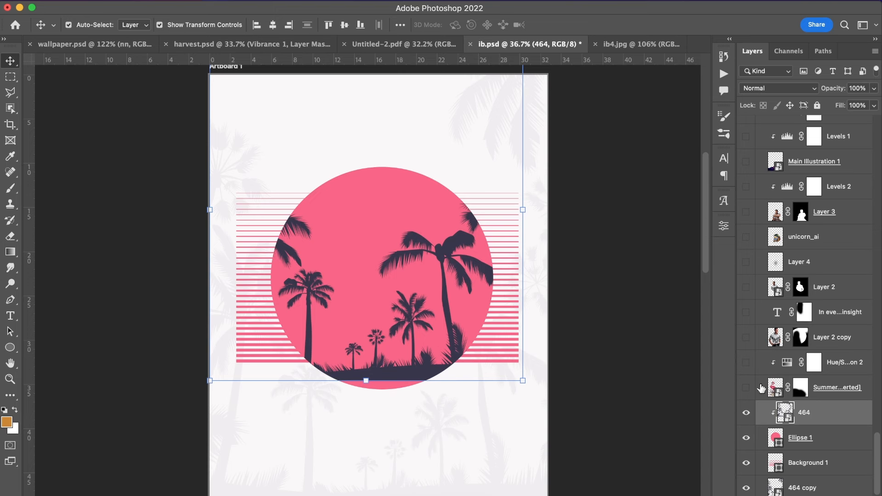
Make the flamingo layer "Summer Flamingo Retro Illustration" visible, and disable and re-enable its layer mask to compare the faded lower part
click(746, 389)
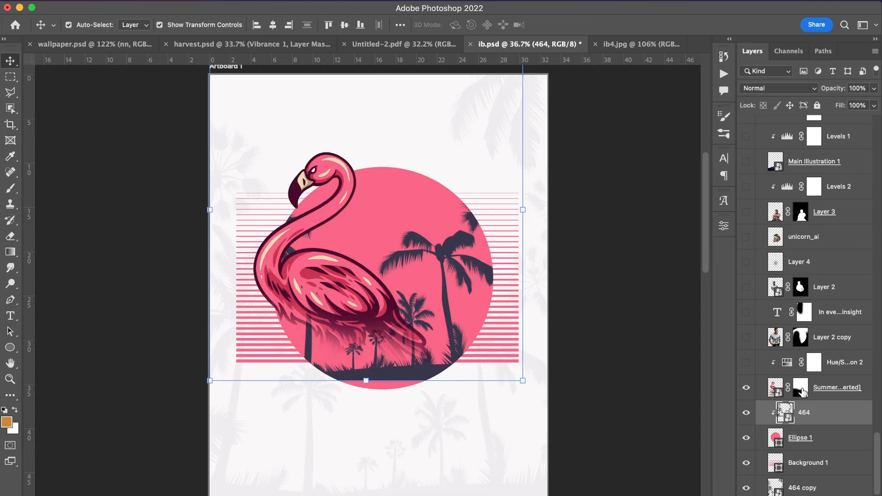
click(803, 392)
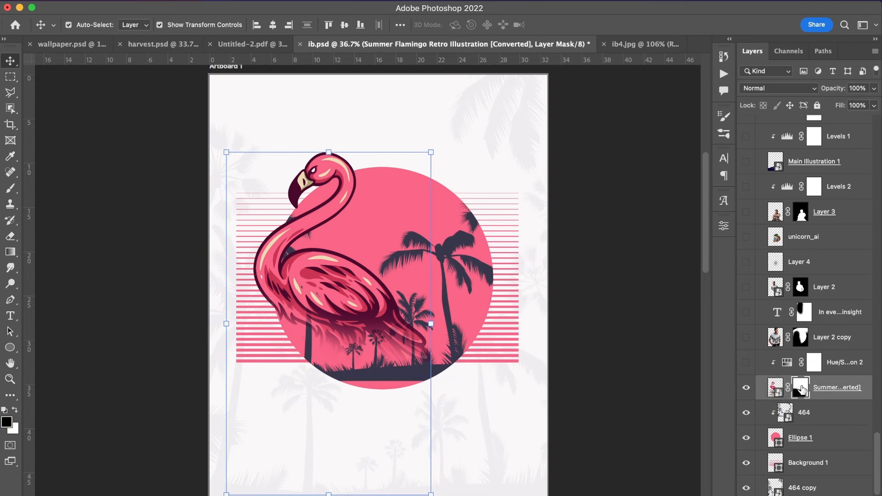
right_click(802, 392)
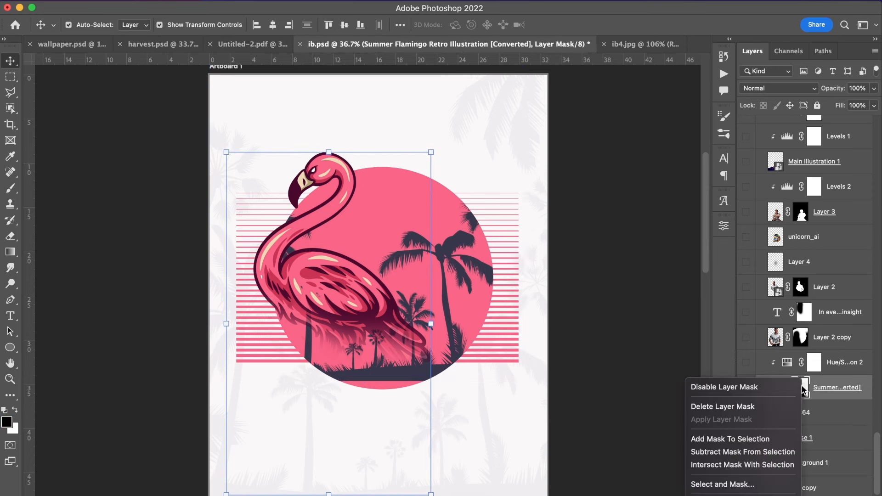
click(773, 388)
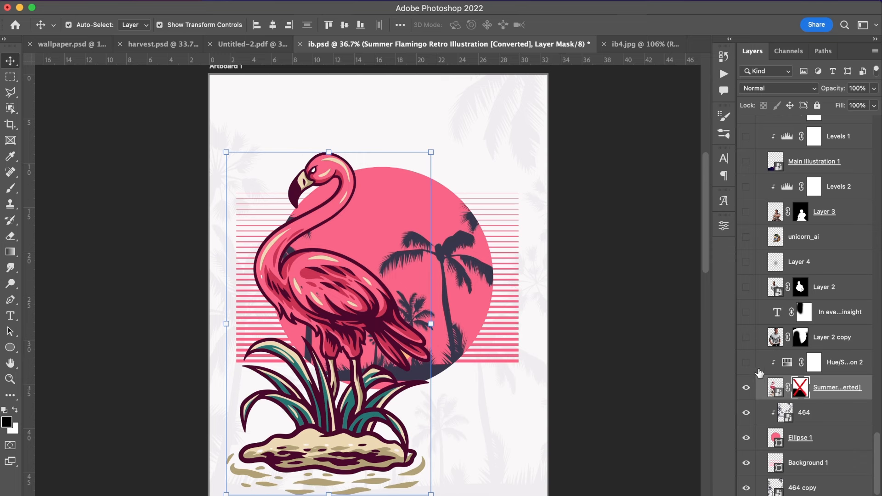
right_click(802, 388)
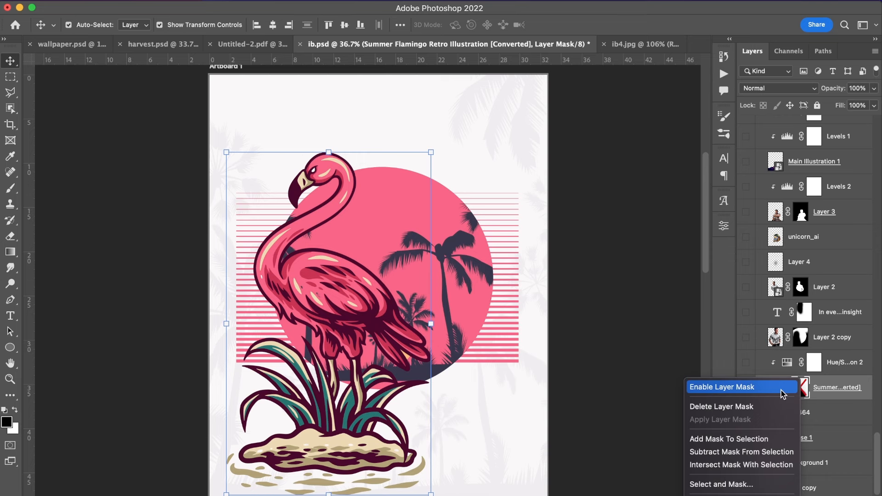
click(781, 390)
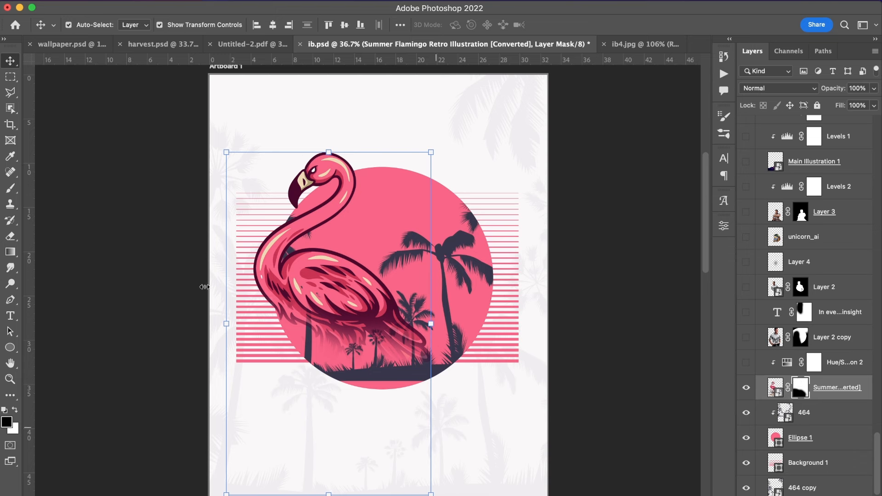
With the Brush tool active, make the "Hue/Saturation 2" adjustment above the flamingo visible and review its settings without changing them
click(10, 189)
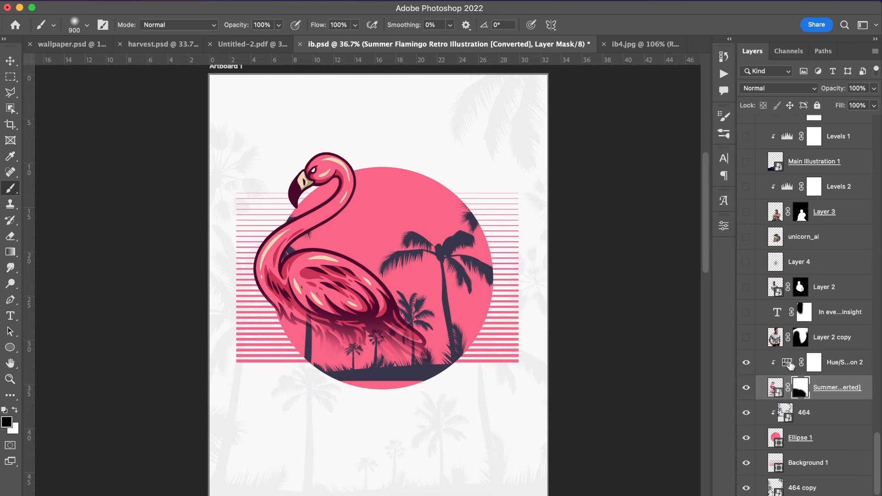
double_click(789, 364)
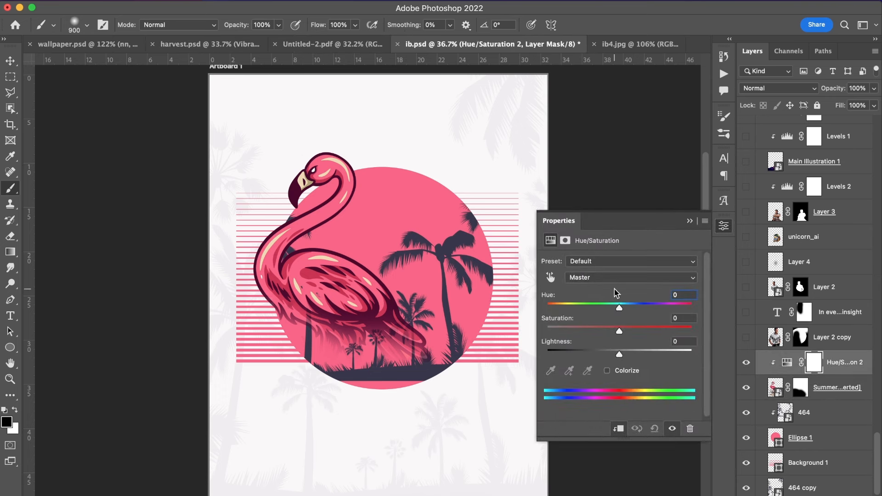
click(690, 221)
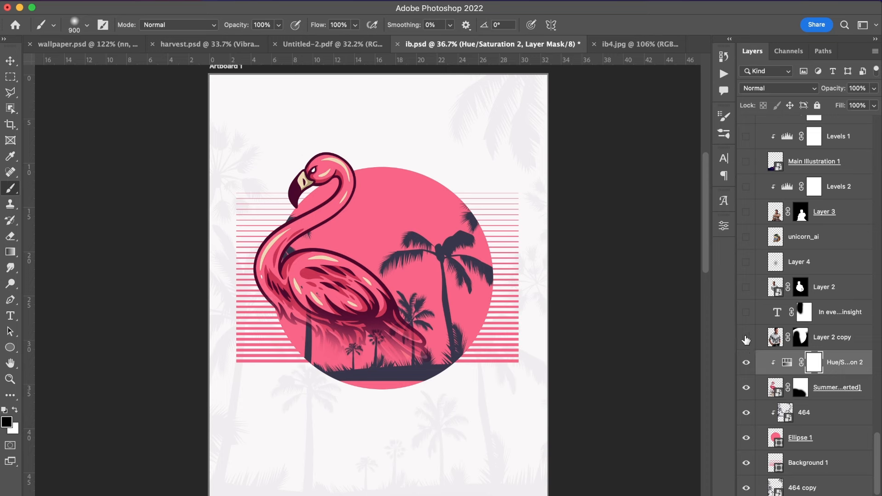
Make the large portrait "Layer 2 copy" and the poem text layer above it visible, and select the text layer
click(746, 340)
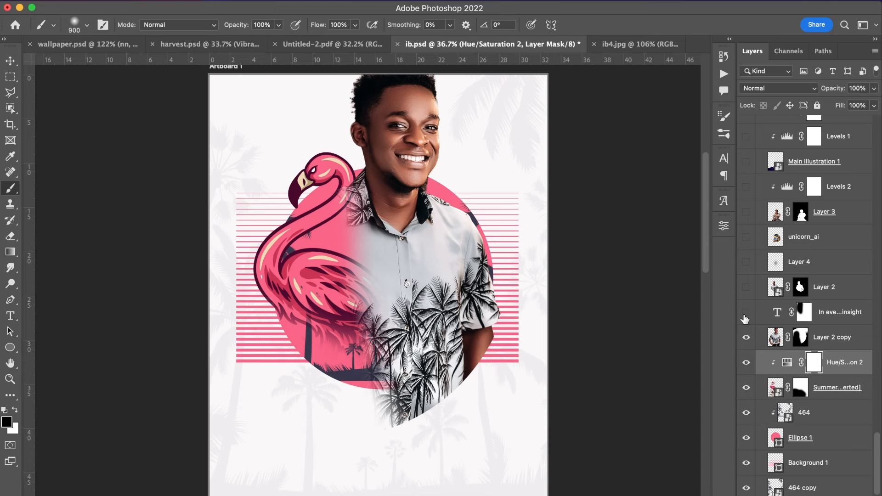
click(838, 338)
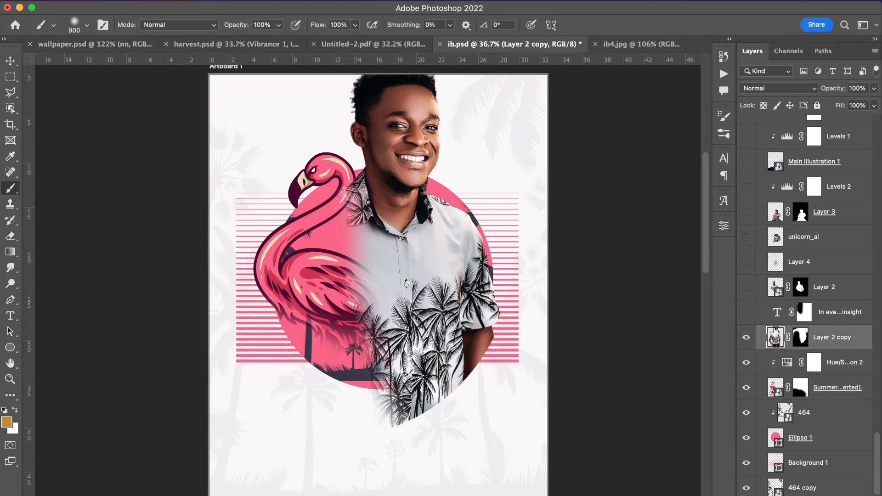
click(746, 314)
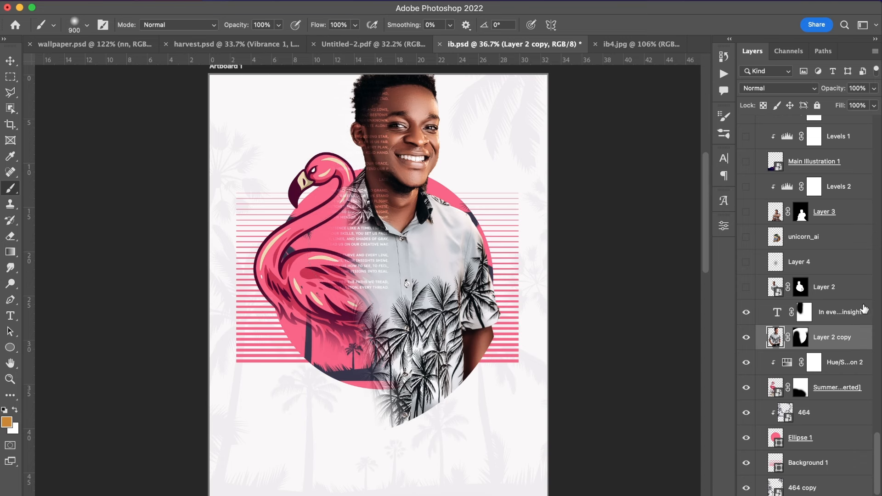
click(838, 313)
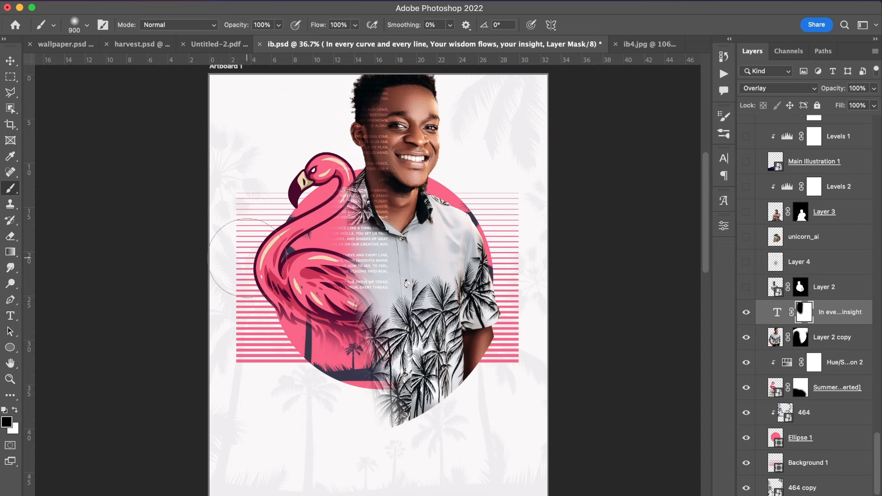
click(14, 321)
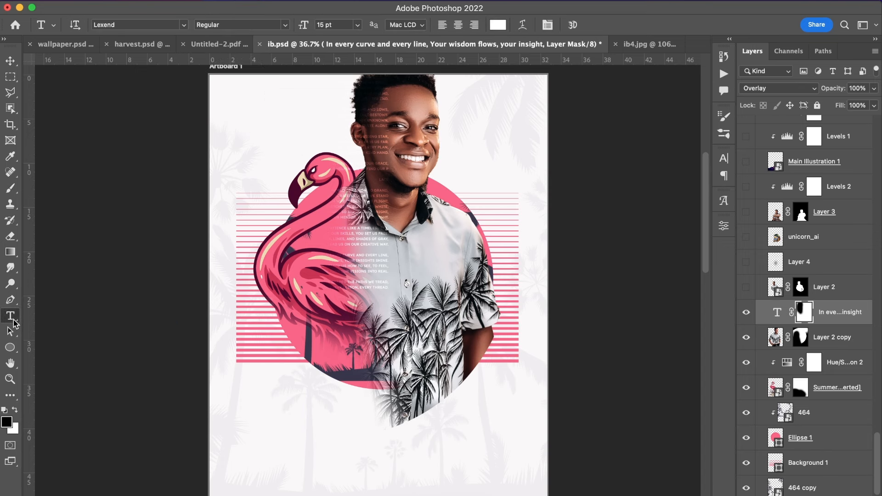
click(260, 404)
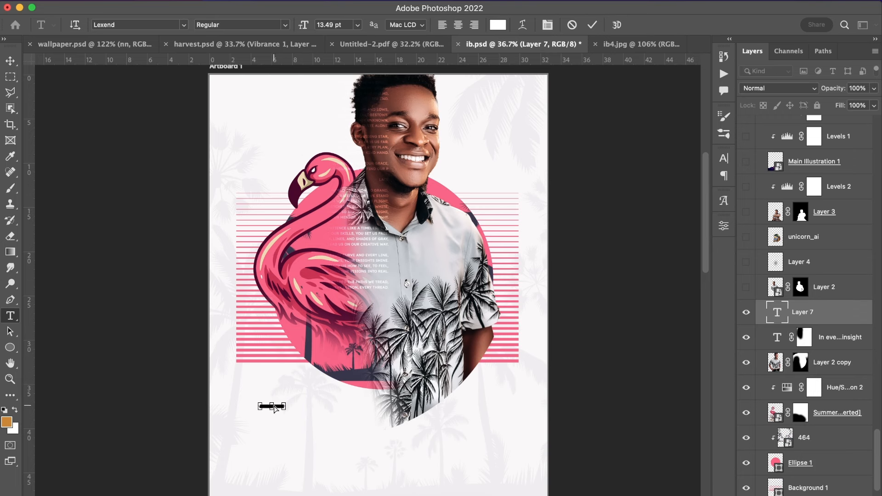
key(Escape)
key(super+z)
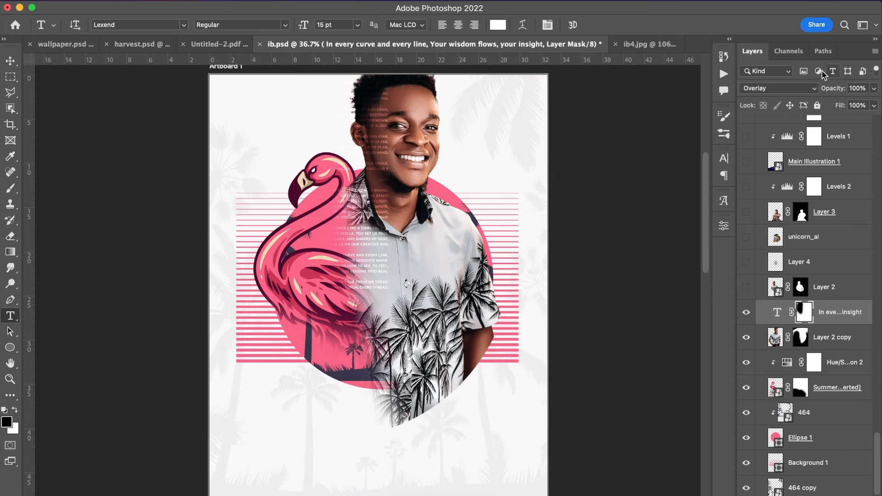
Compare the poem text layer's blend modes and choose Overlay for it
click(805, 88)
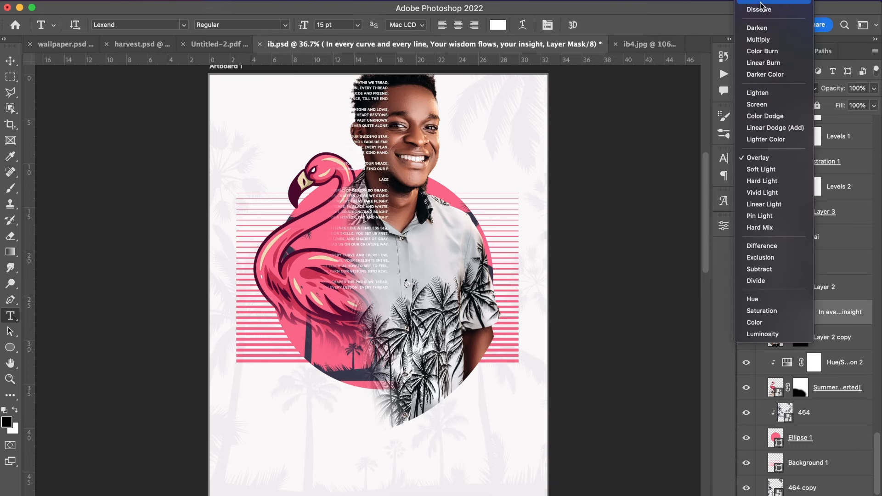
click(775, 158)
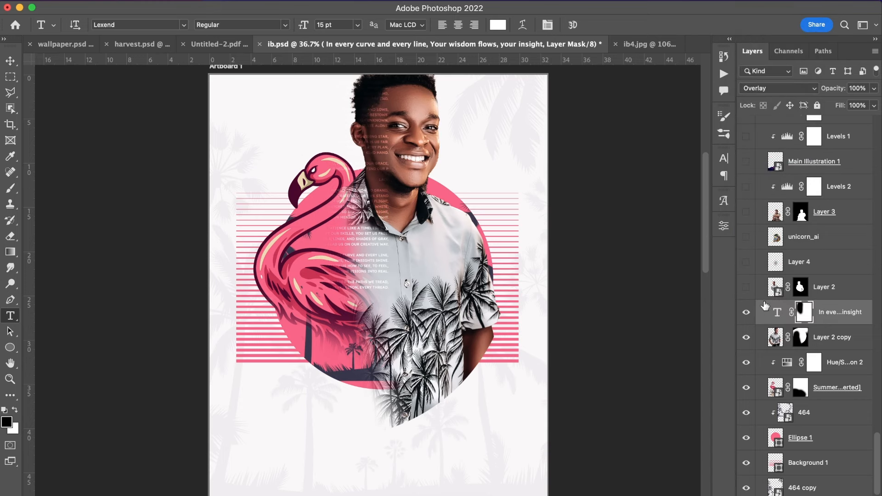
Make the smaller portrait "Layer 2" visible and, with the Move tool active, examine how its lower edge follows the circle
click(746, 288)
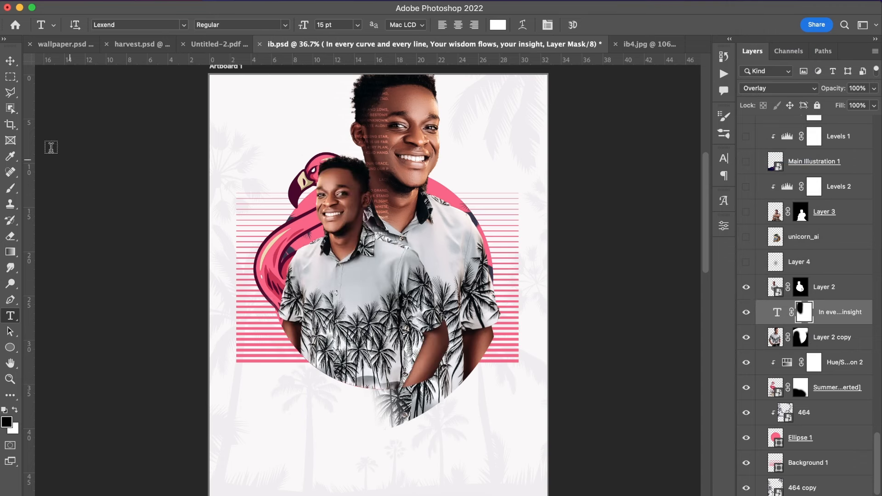
click(10, 61)
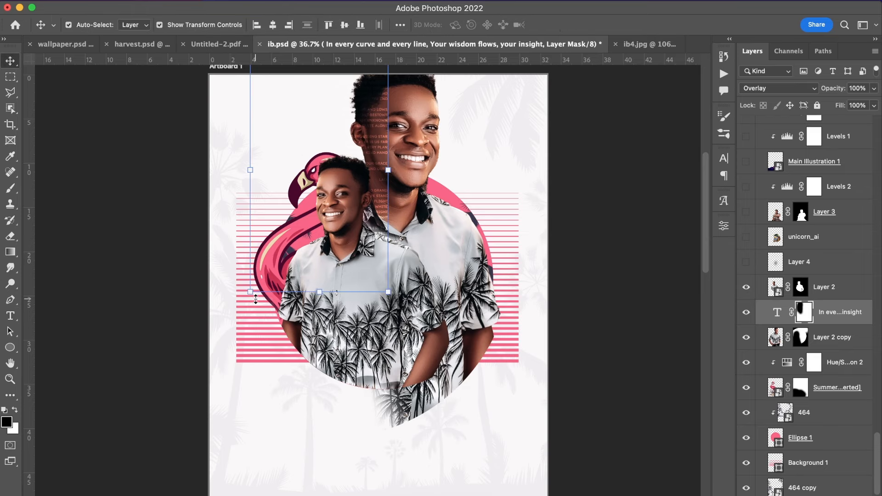
scroll(365, 285, up, 6)
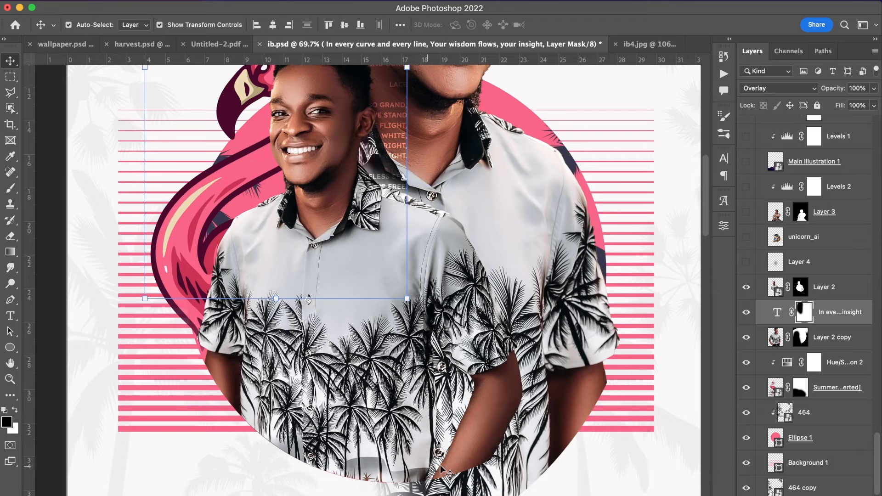
scroll(265, 433, down, 1)
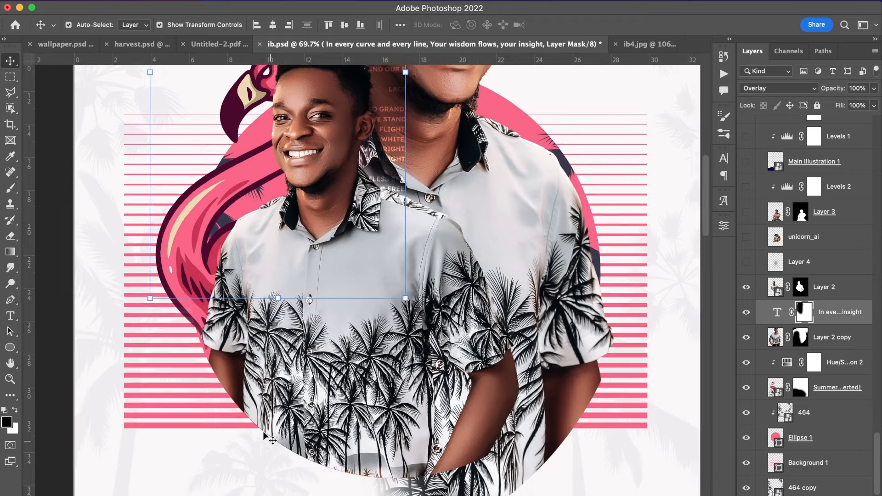
scroll(264, 434, down, 3)
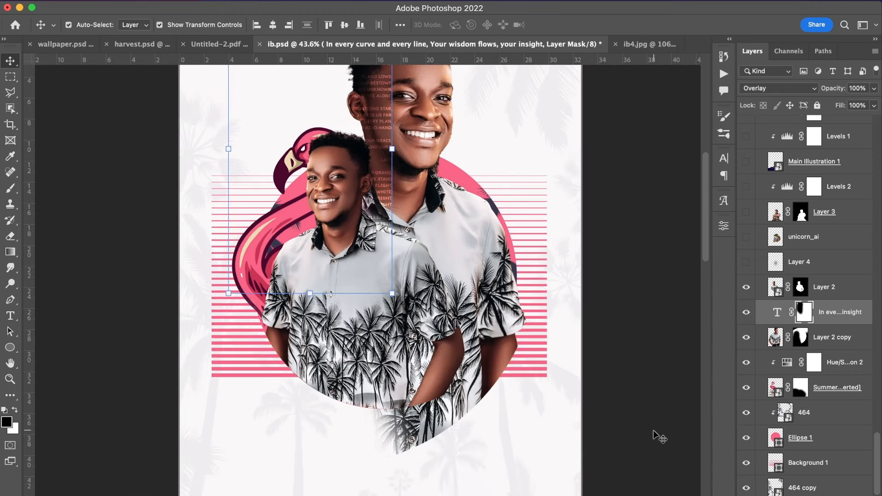
Delete the layer mask of the smaller portrait "Layer 2" and undo the deletion
click(800, 288)
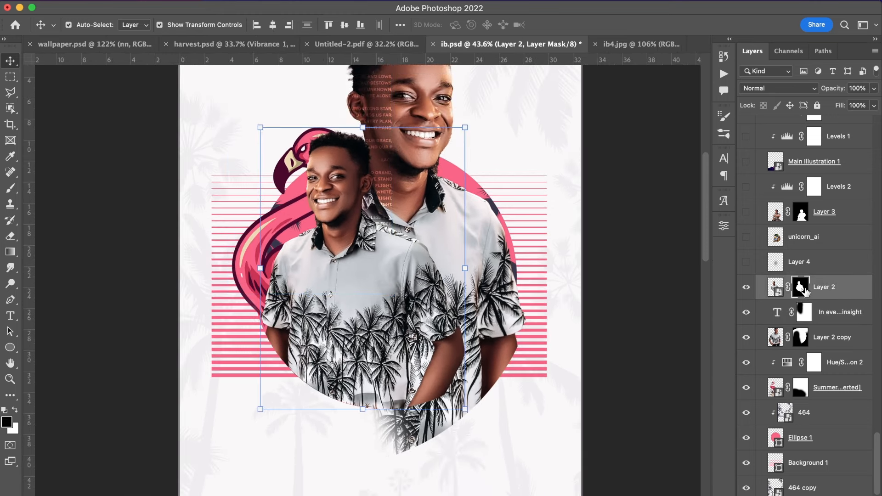
right_click(805, 291)
click(753, 312)
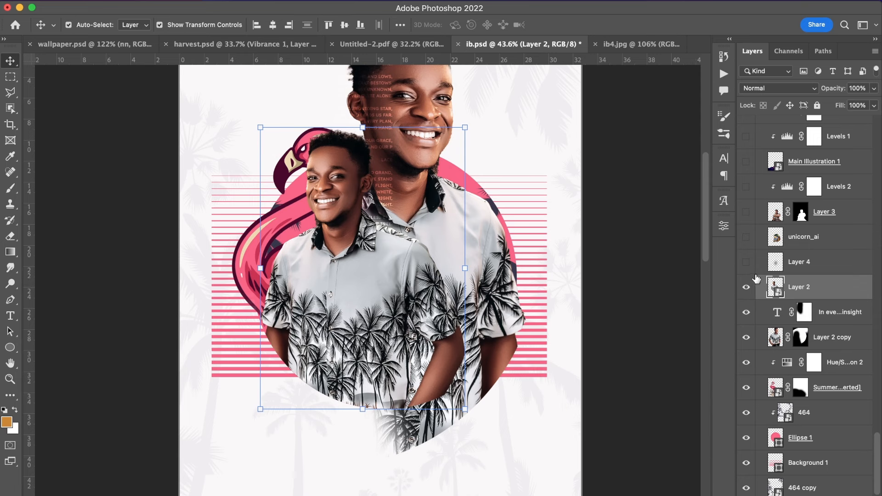
key(super+z)
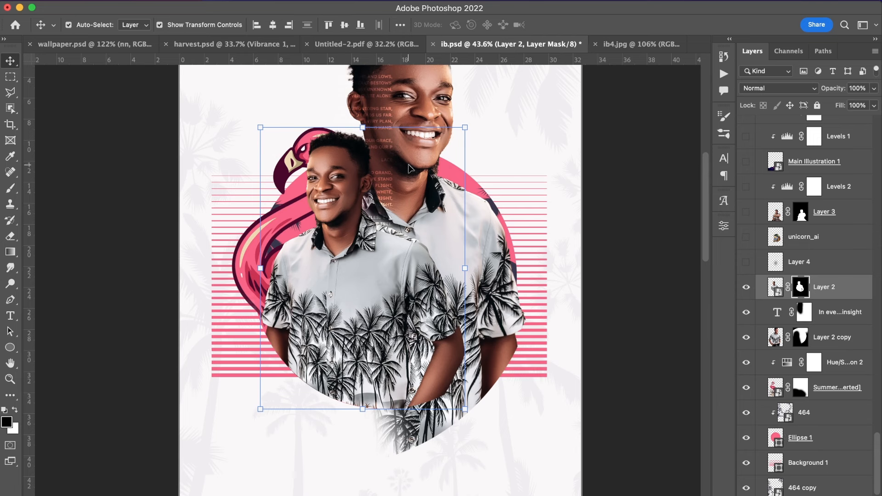
Load the outline of the pink circle "Ellipse 1" as a selection and make "Layer 2" the active layer
click(445, 162)
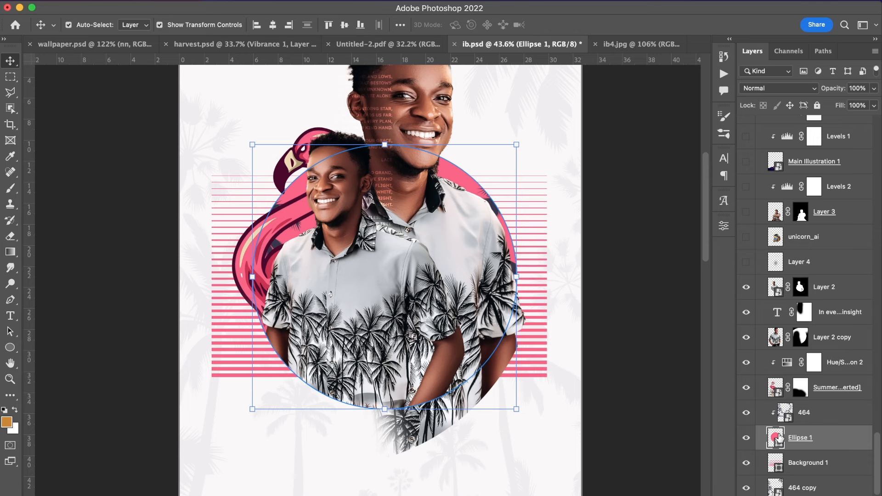
key(super)
super+click(775, 438)
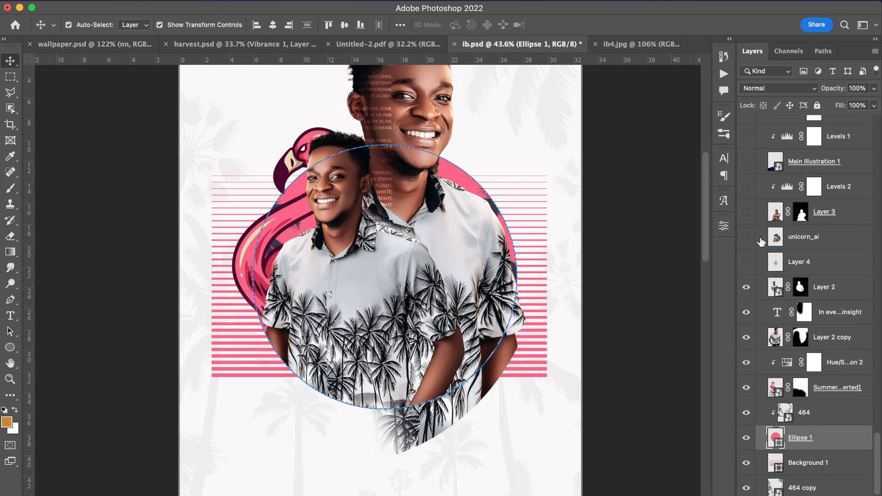
click(775, 291)
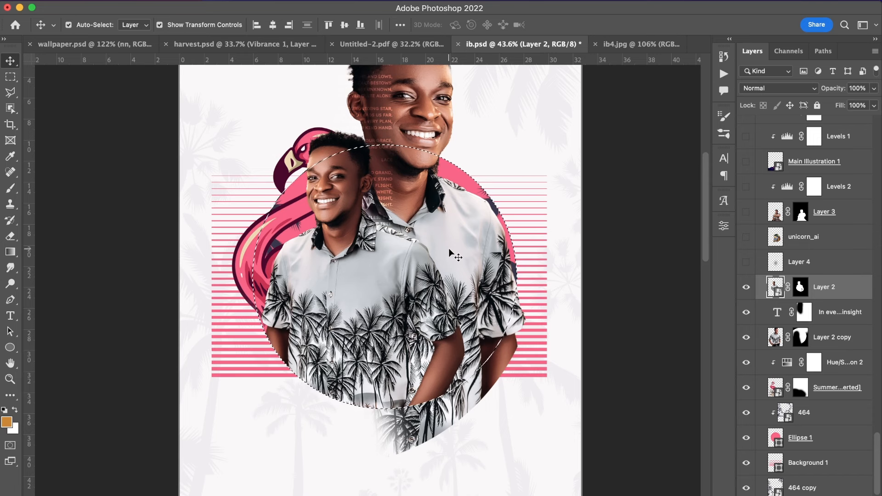
Drop the circular selection and make "Layer 4" visible, comparing the artwork with and without it
key(ctrl+d)
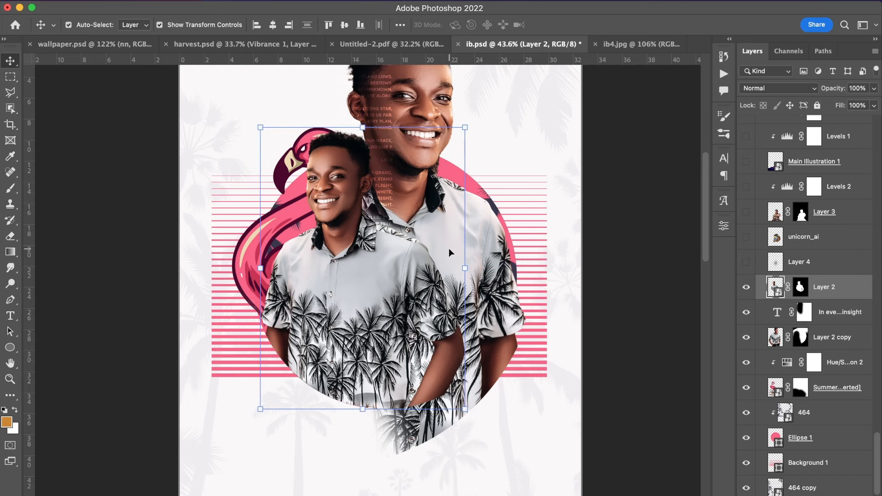
click(746, 266)
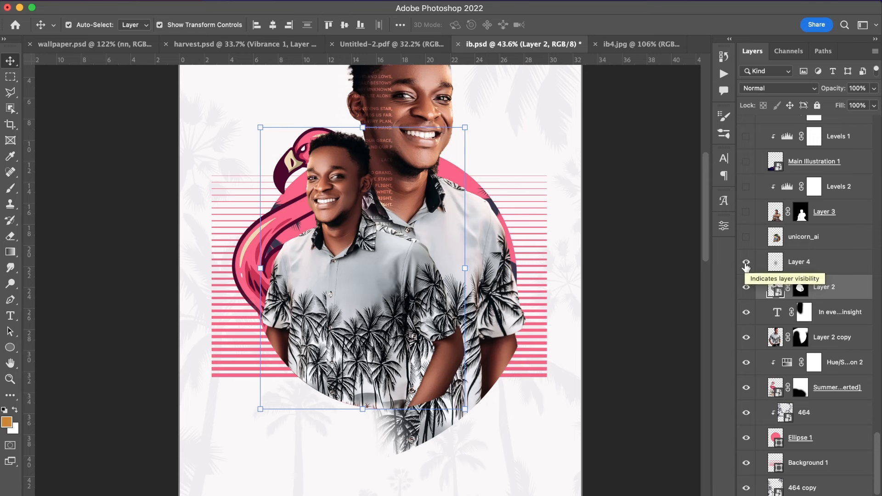
click(746, 266)
click(746, 265)
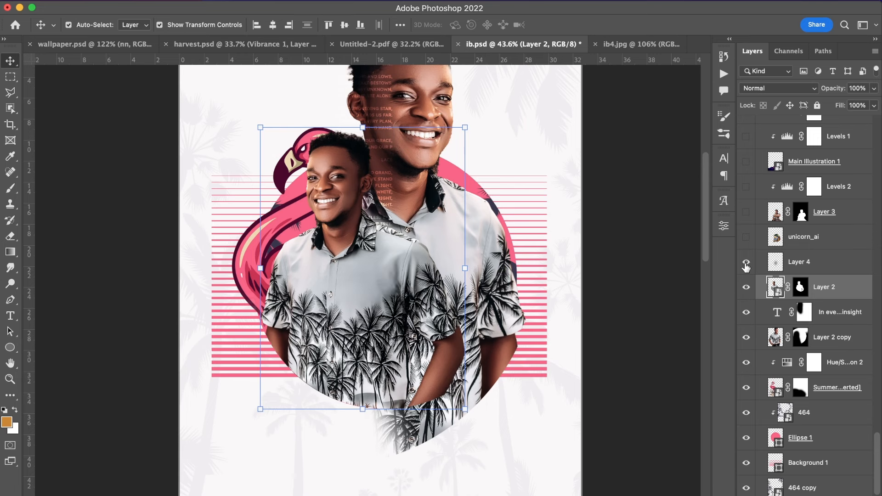
Make the "unicorn_ai" illustration visible and active, and reveal the seated portrait "Layer 3" above it
click(746, 238)
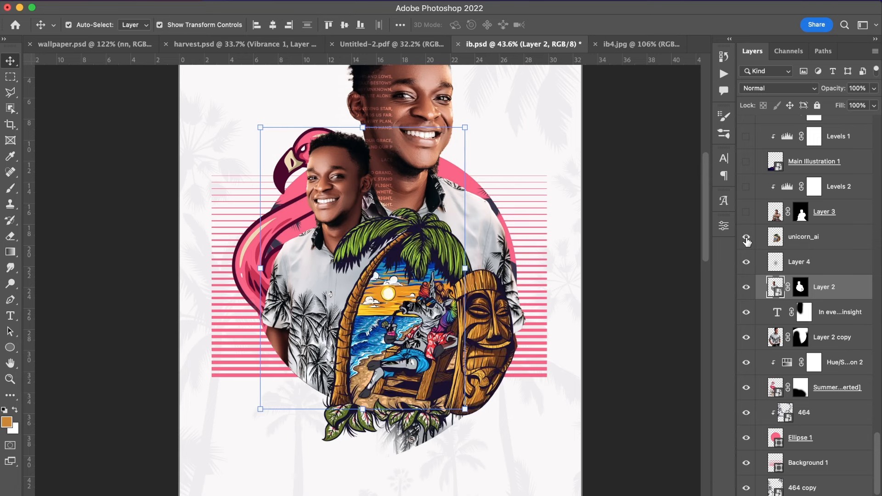
click(589, 364)
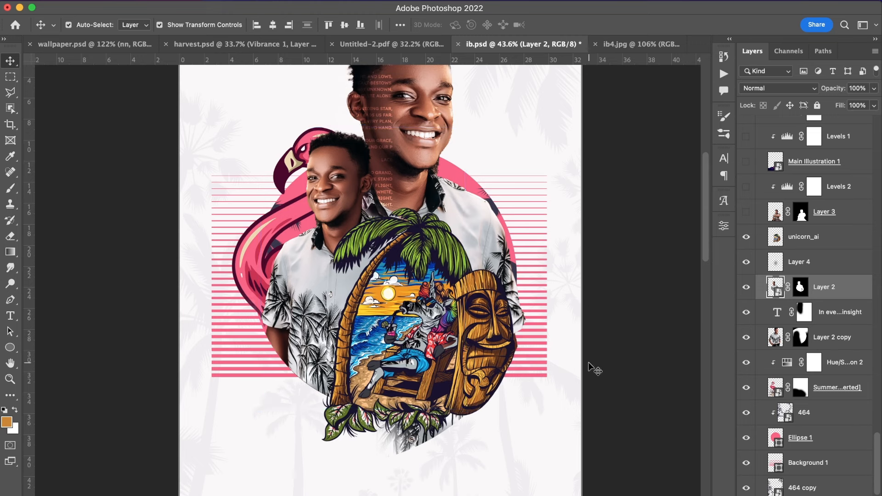
click(476, 361)
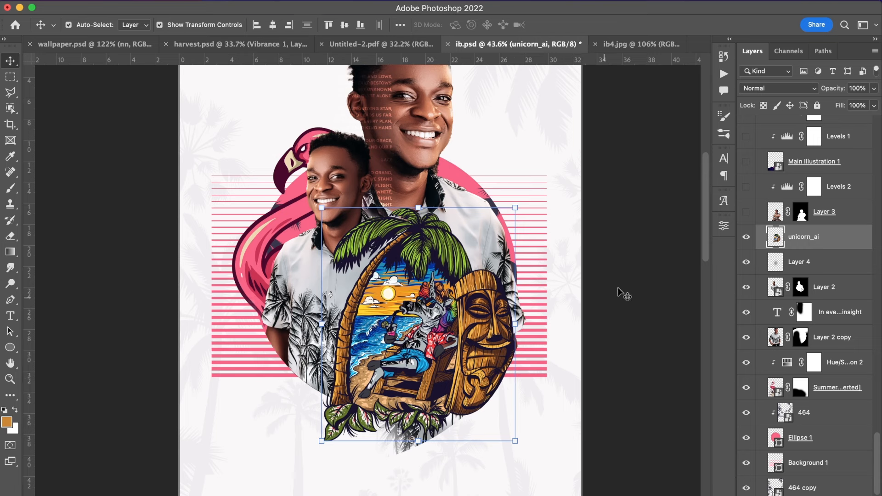
click(747, 212)
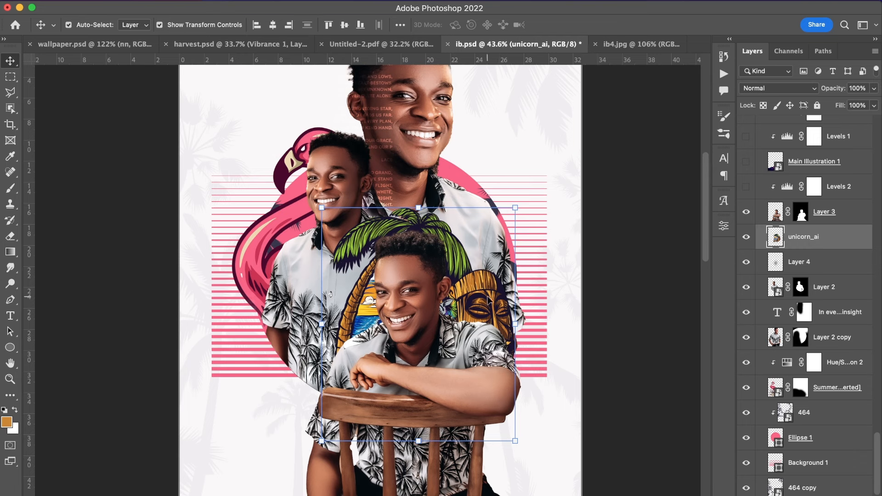
Try to warp the "unicorn_ai" illustration by bulging its right edge outward
key(super+t)
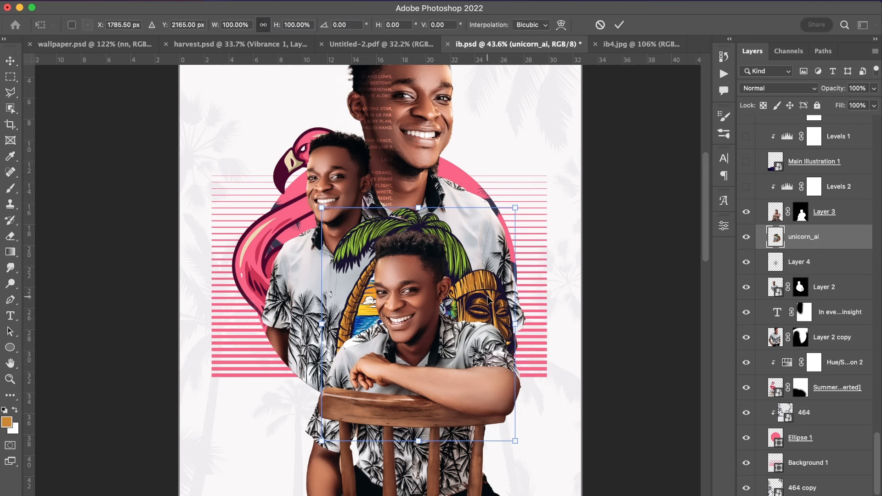
right_click(488, 300)
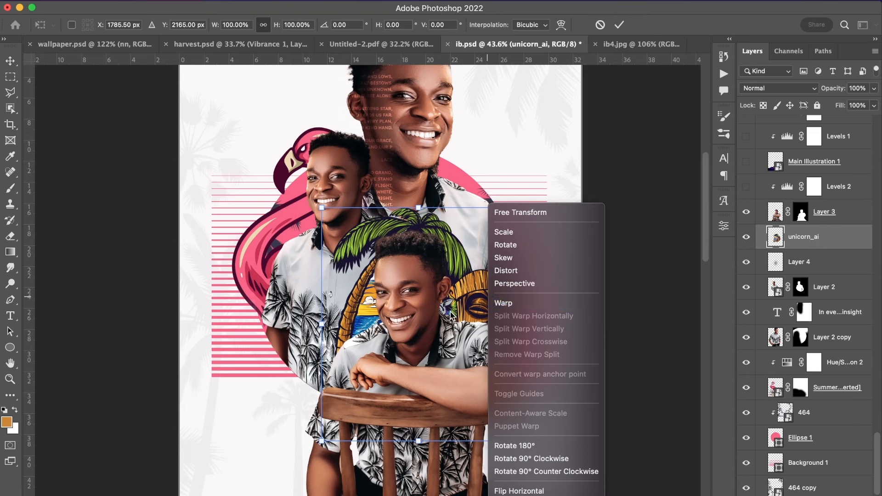
click(506, 303)
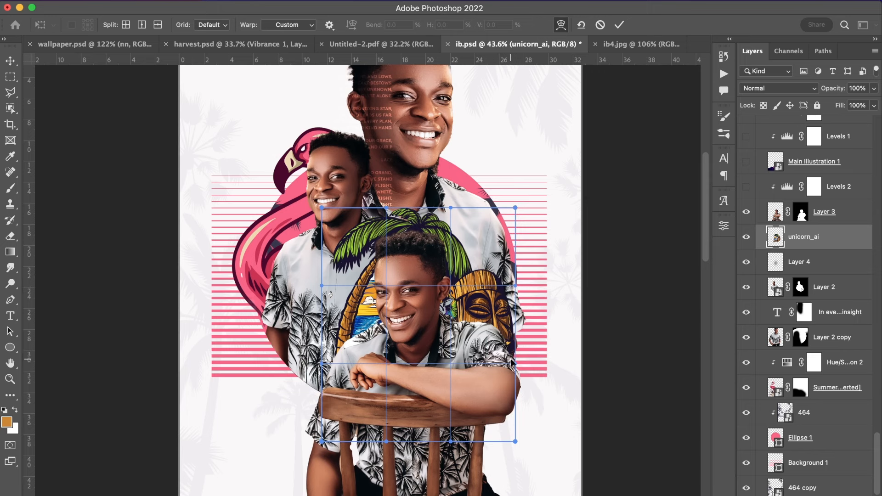
drag(515, 366, 557, 321)
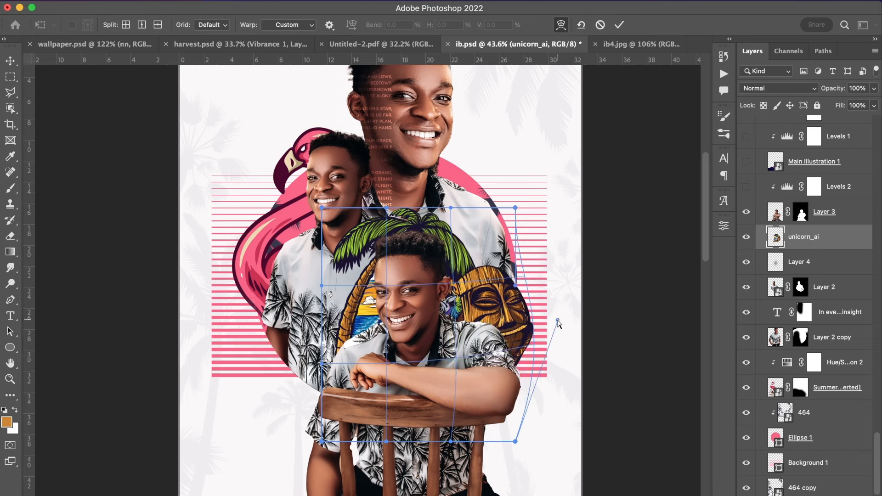
key(super+z)
key(Escape)
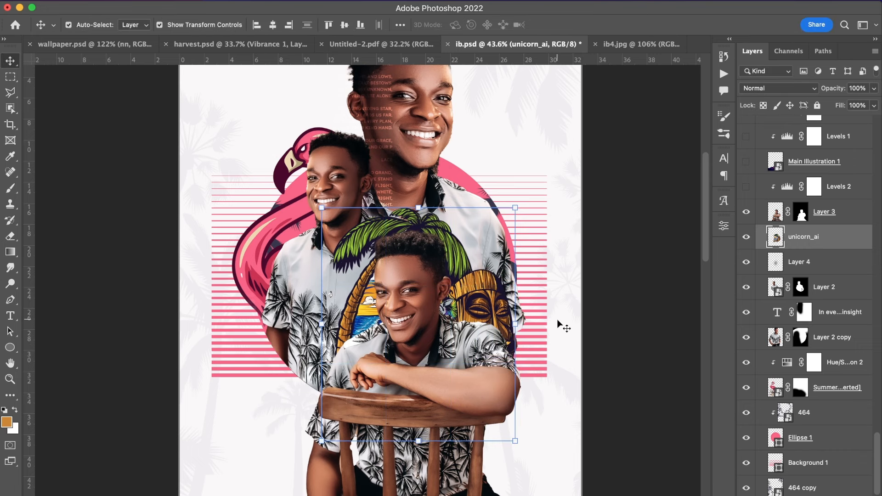
Make the "Levels 2" adjustment clipped to "Layer 3" visible, comparing the portrait with and without it
click(557, 321)
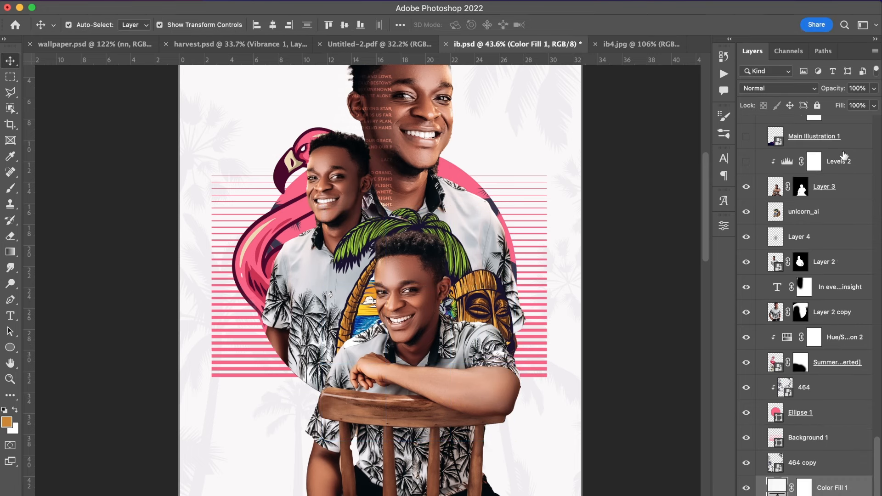
scroll(858, 163, up, 3)
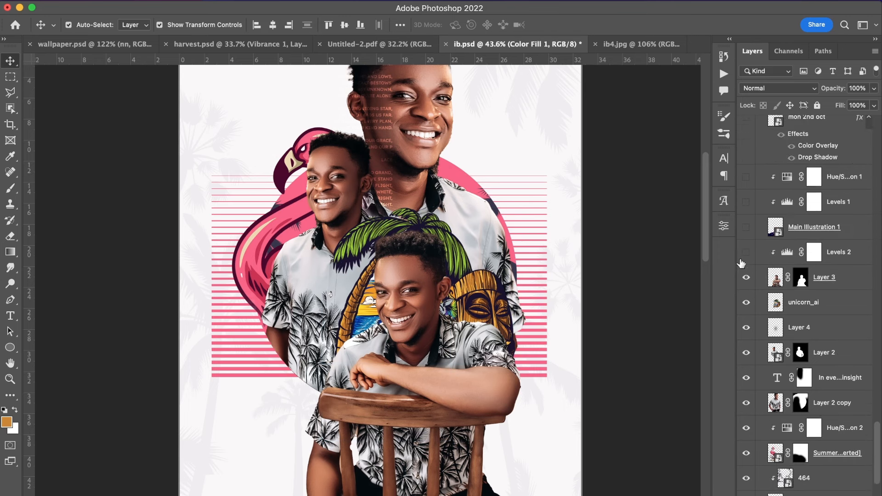
click(747, 252)
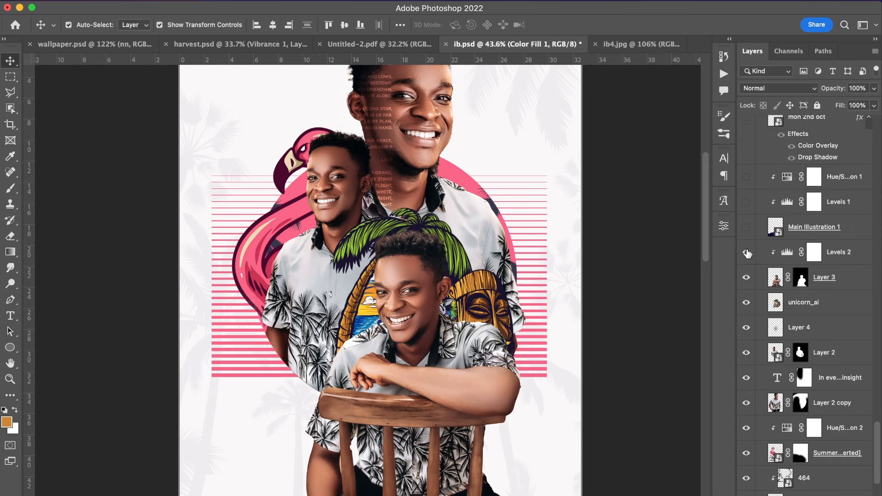
click(747, 253)
click(747, 252)
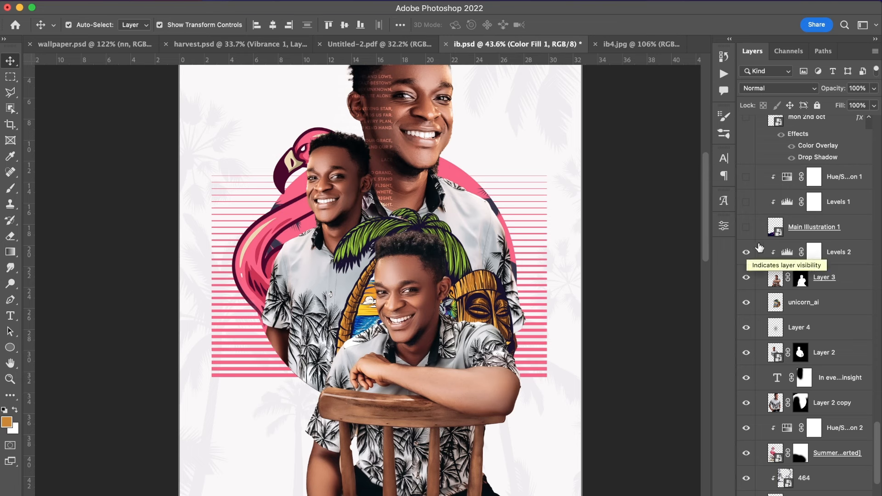
Make the mountain artwork "Main Illustration 1" and its clipped "Levels 1" adjustment visible
click(747, 228)
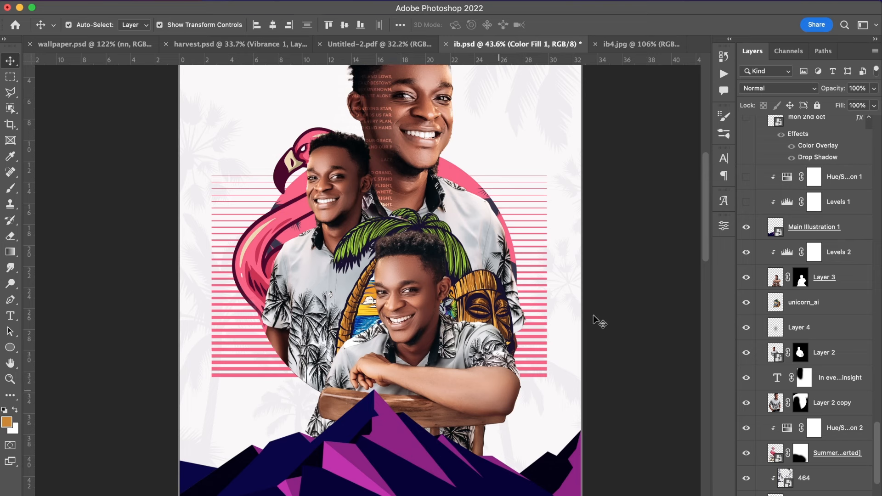
click(747, 203)
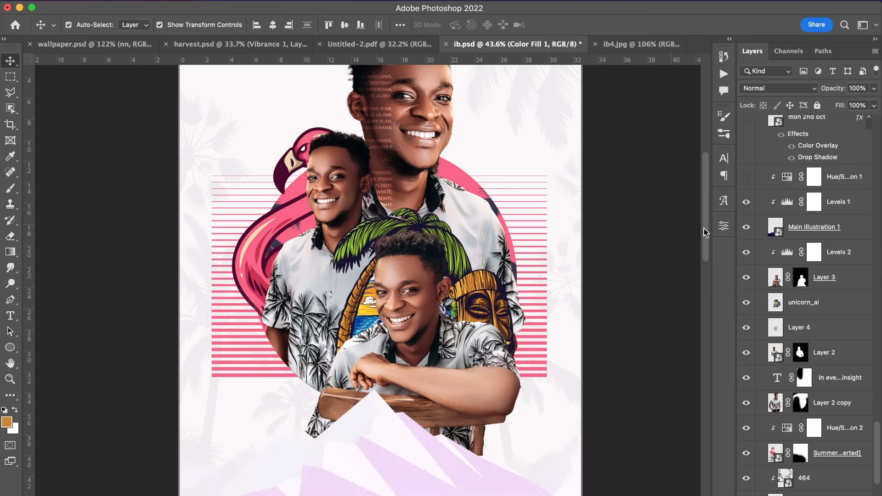
Try a lower black output level in the "Levels 1" adjustment and undo the change
double_click(787, 202)
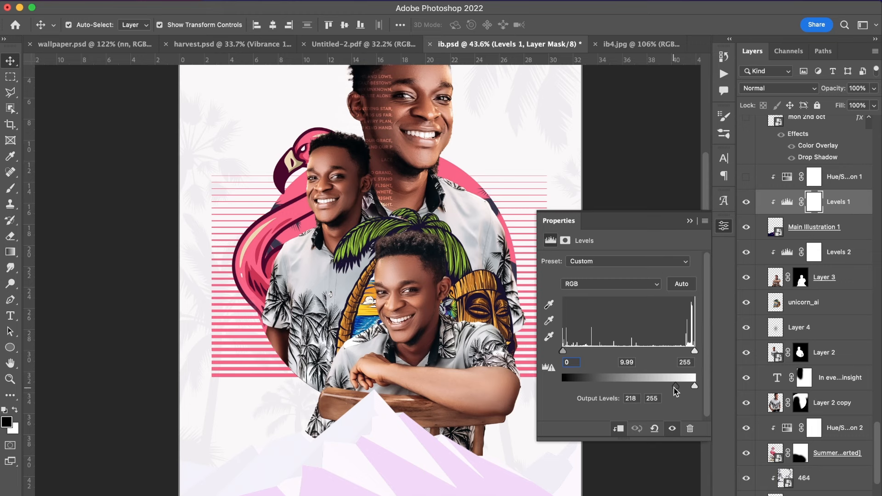
drag(675, 391, 654, 386)
key(cmd+z)
click(689, 222)
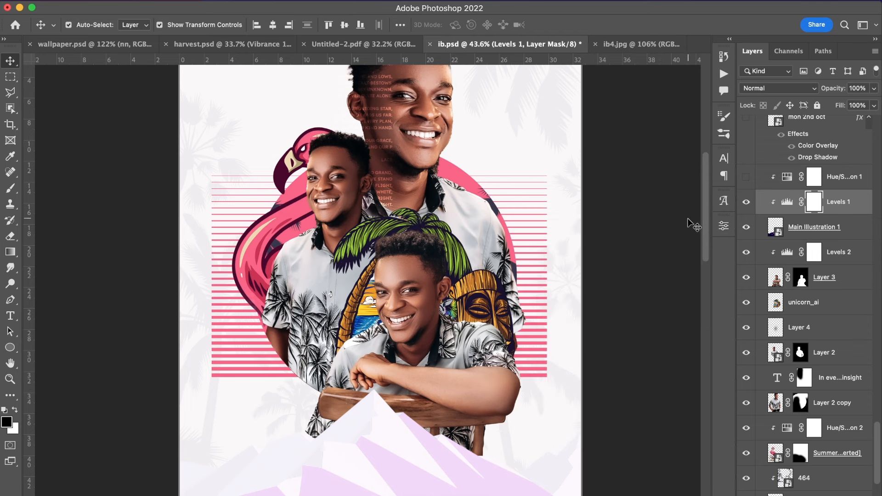
Make the Hue/Saturation adjustment clipped above "Levels 1" visible, try a different hue in its settings and undo that shift
click(746, 178)
double_click(786, 178)
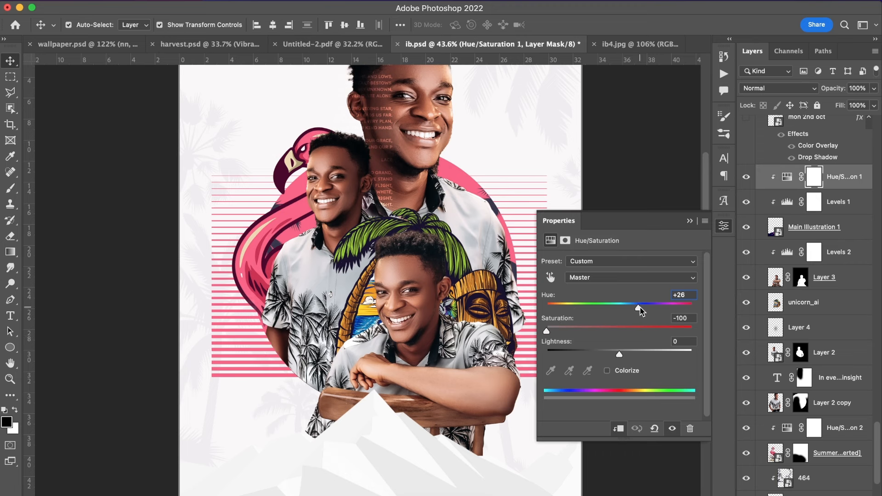
drag(640, 308, 570, 307)
key(super+z)
click(690, 221)
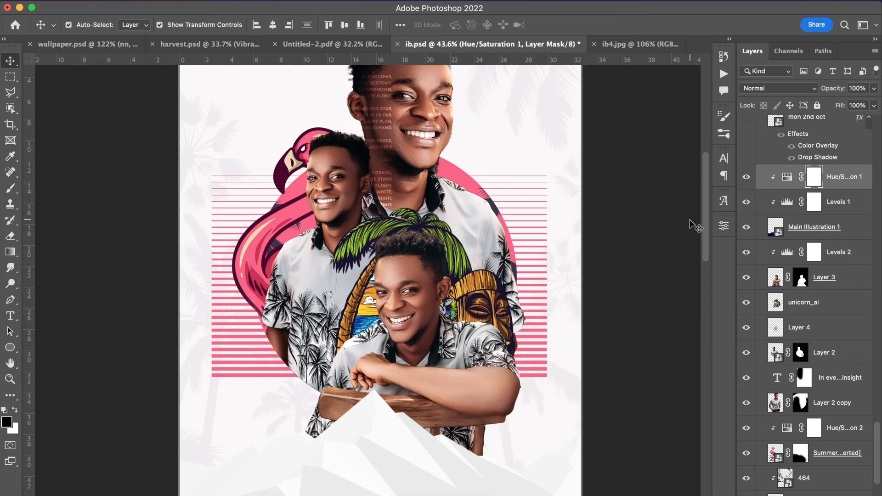
Make the date badge layer "mon 2nd oct" visible and select the badge on the canvas
scroll(855, 243, up, 5)
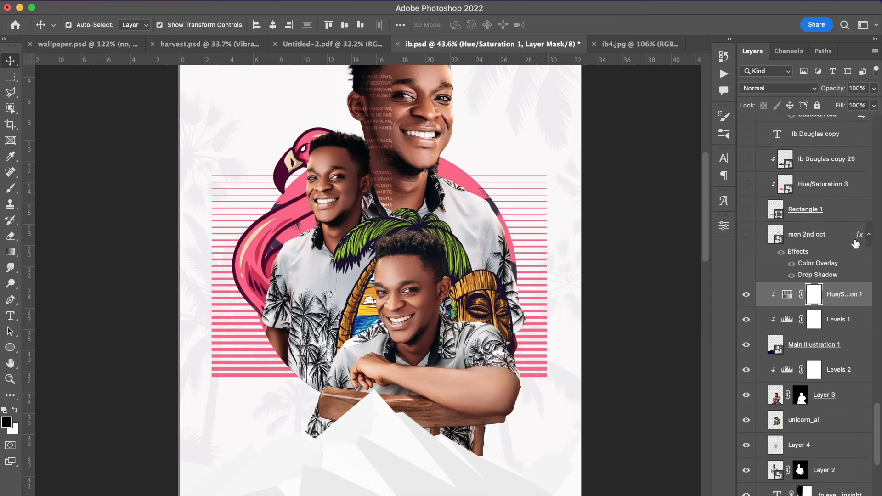
scroll(846, 254, up, 4)
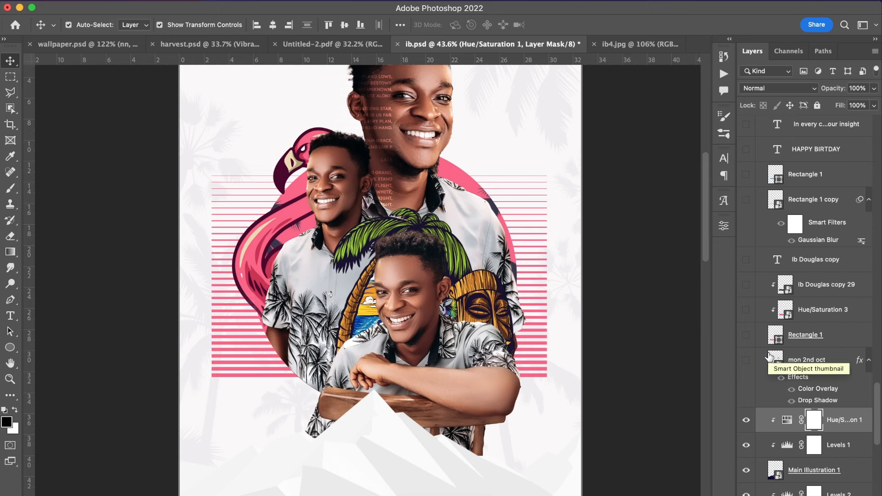
click(747, 362)
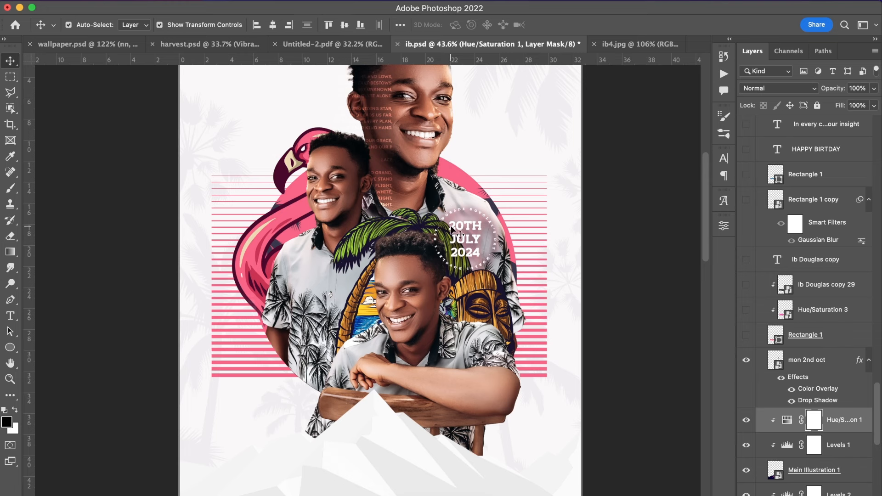
click(472, 255)
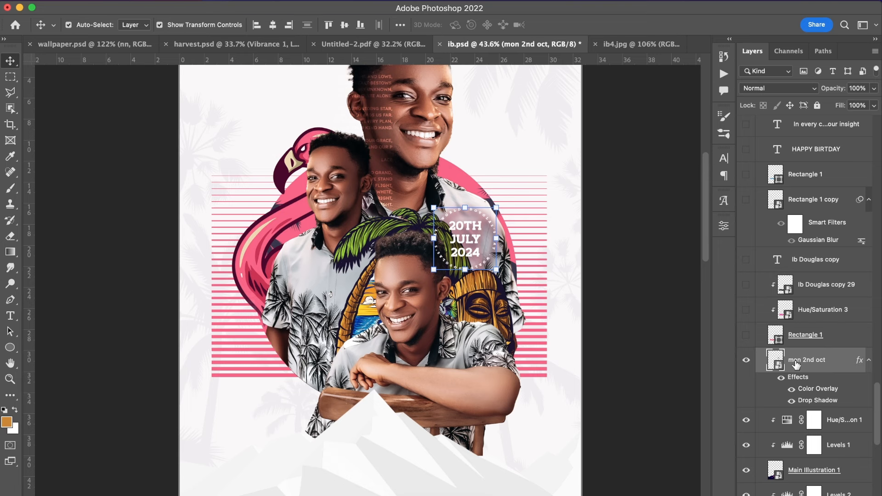
Reveal the pink name banner: "Rectangle 1", the clipped "Hue/Saturation 3" texture, the clipped red name shadow and the white name text
click(746, 335)
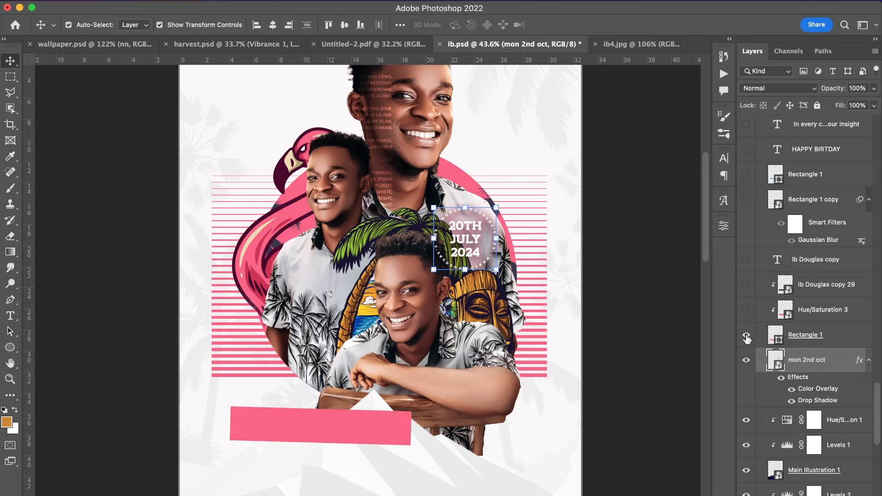
click(746, 311)
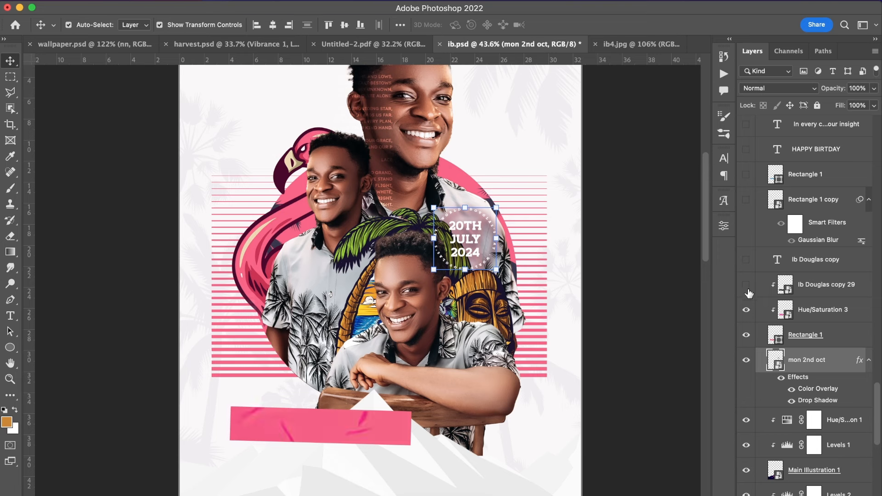
click(746, 286)
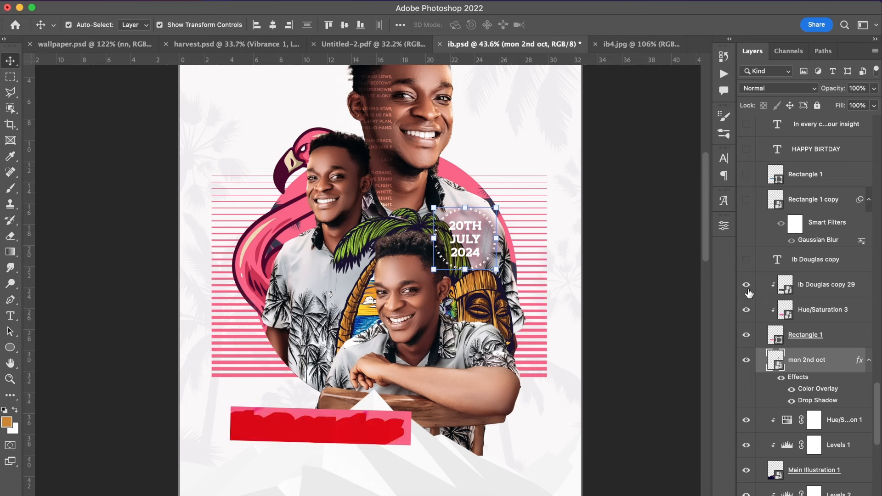
click(746, 262)
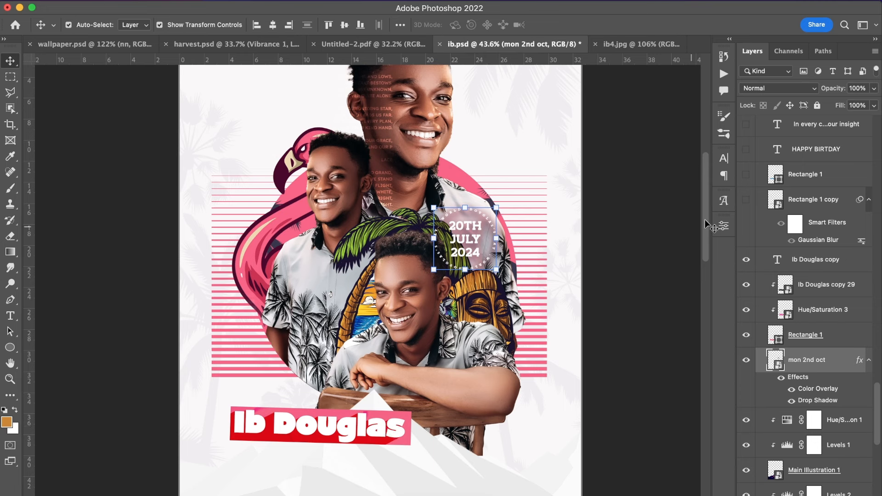
Reveal the greeting banner above the name: blurred "Rectangle 1 copy", blue "Rectangle 1" and the "HAPPY BIRTDAY" text
click(746, 200)
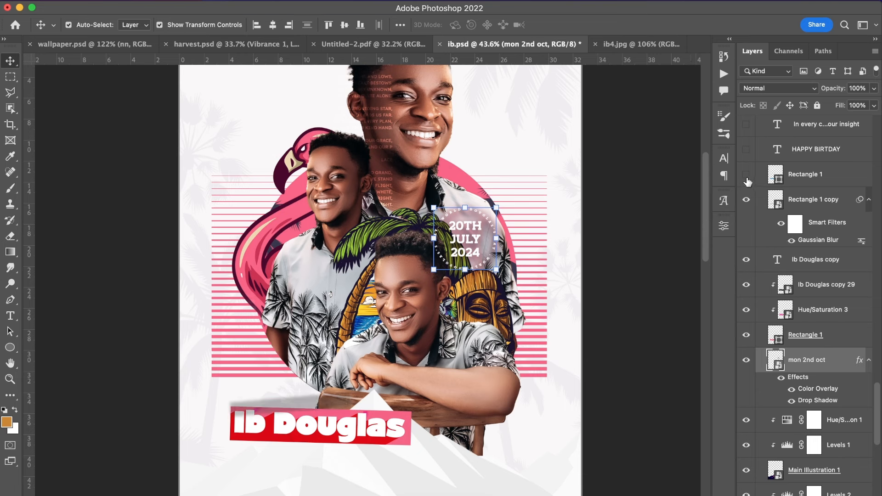
click(747, 180)
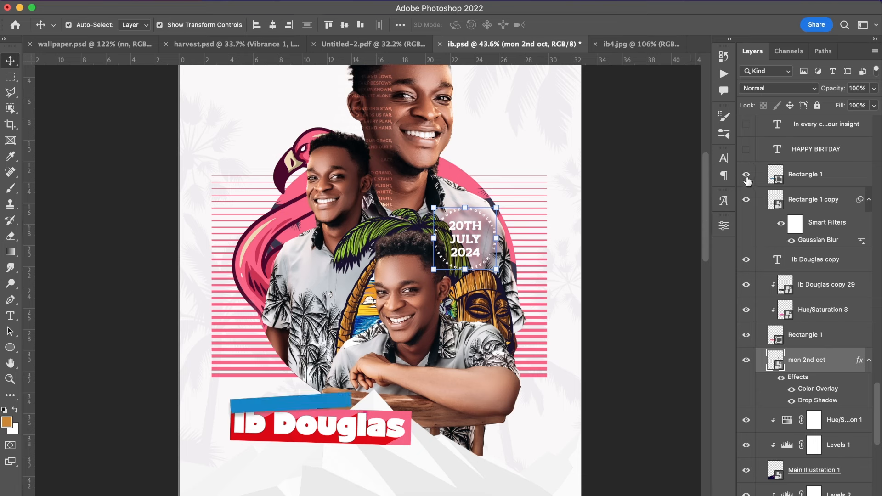
click(746, 150)
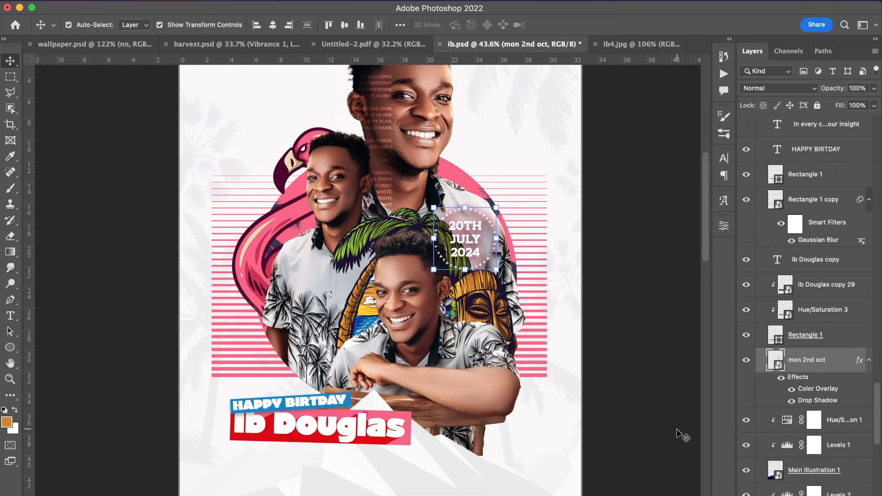
Make the poem text layer "In every c...our insight" below the name banner visible
scroll(781, 363, up, 5)
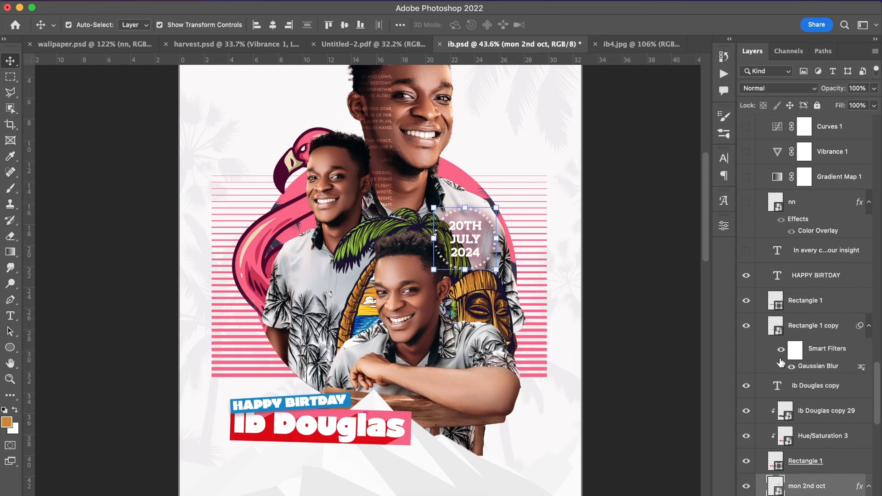
click(746, 251)
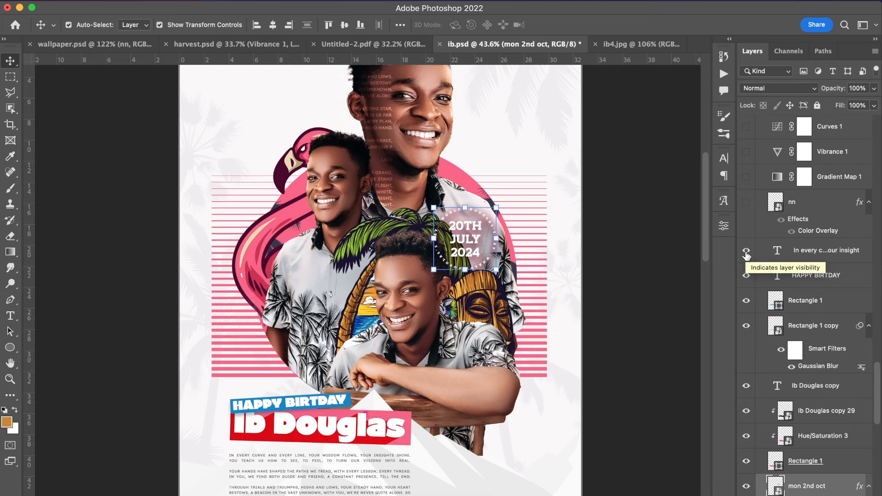
Make the logo layer "nn" near the flyer's lower right corner visible
scroll(539, 340, down, 3)
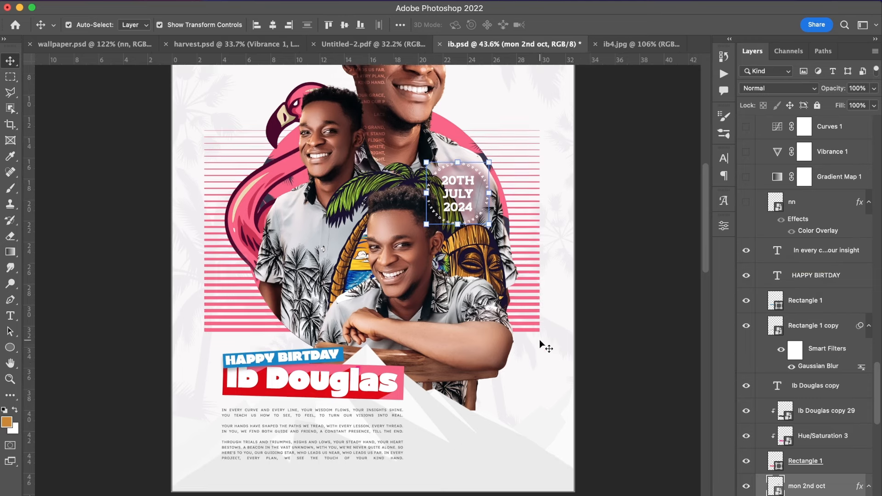
scroll(379, 376, up, 5)
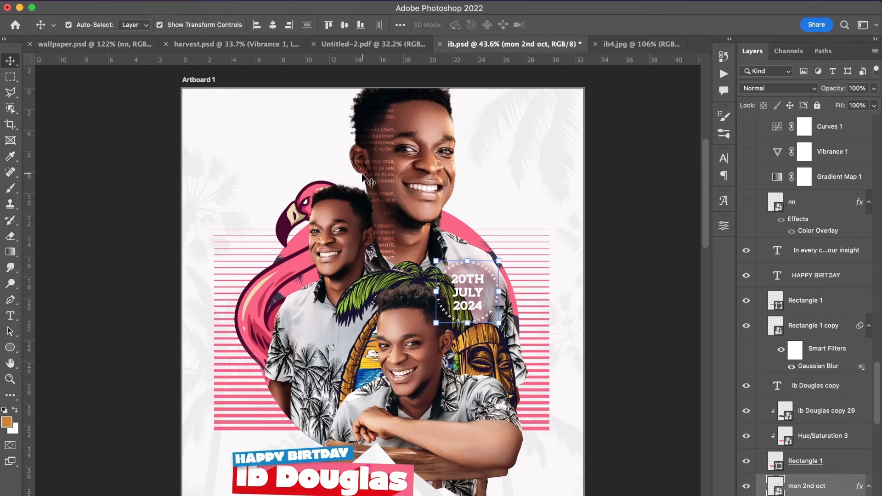
scroll(371, 183, down, 6)
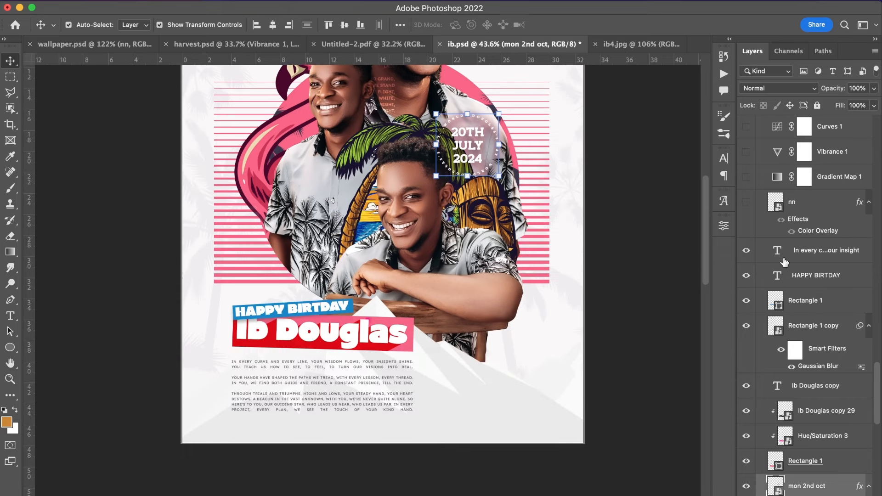
scroll(784, 262, up, 4)
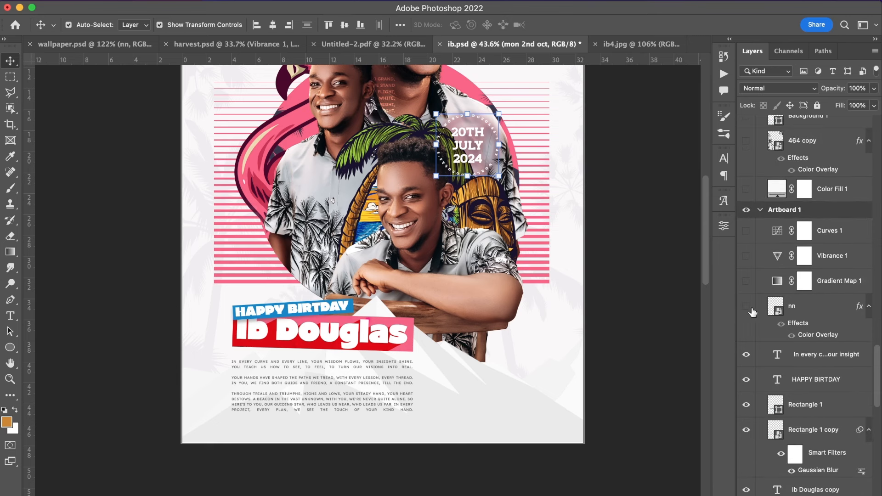
click(747, 307)
key(super+minus)
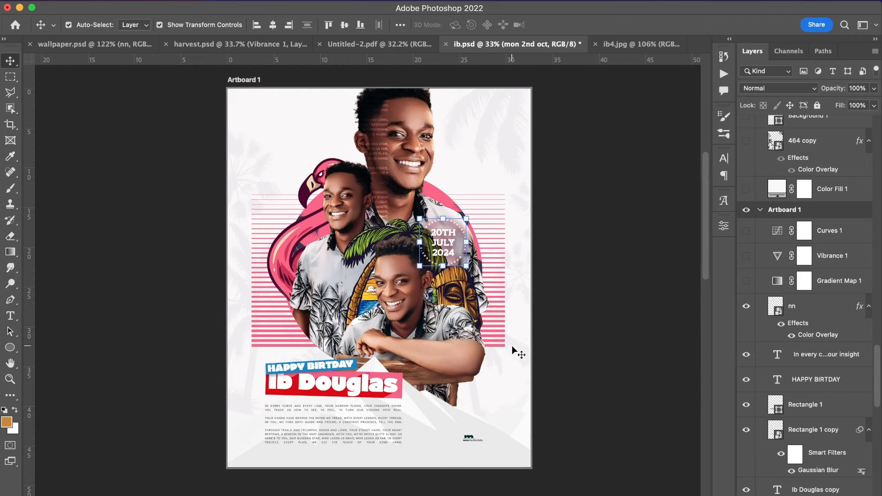
scroll(513, 347, up, 1)
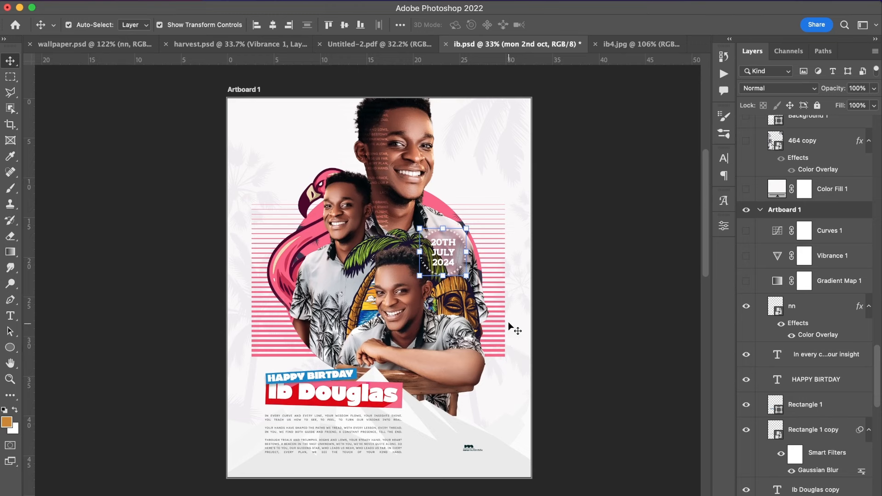
Make the "Gradient Map 1" adjustment above the logo layer visible and inspect its pink gradient in the Gradient Editor
click(501, 298)
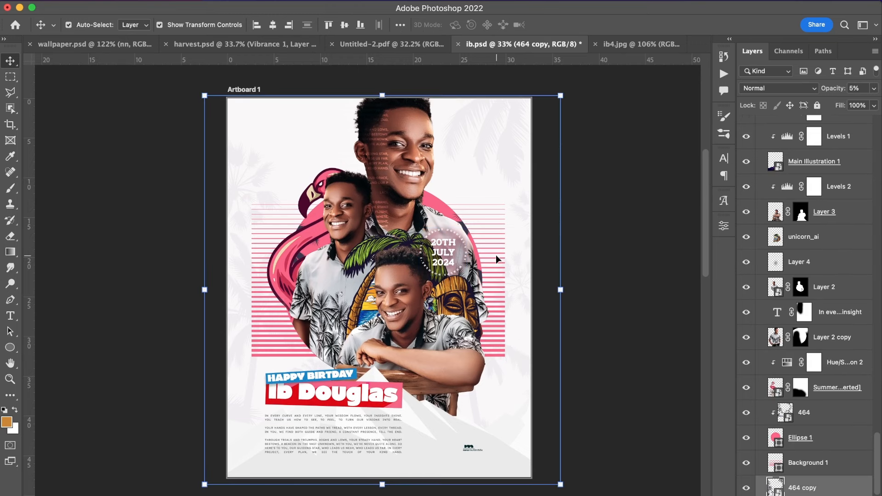
scroll(495, 249, up, 2)
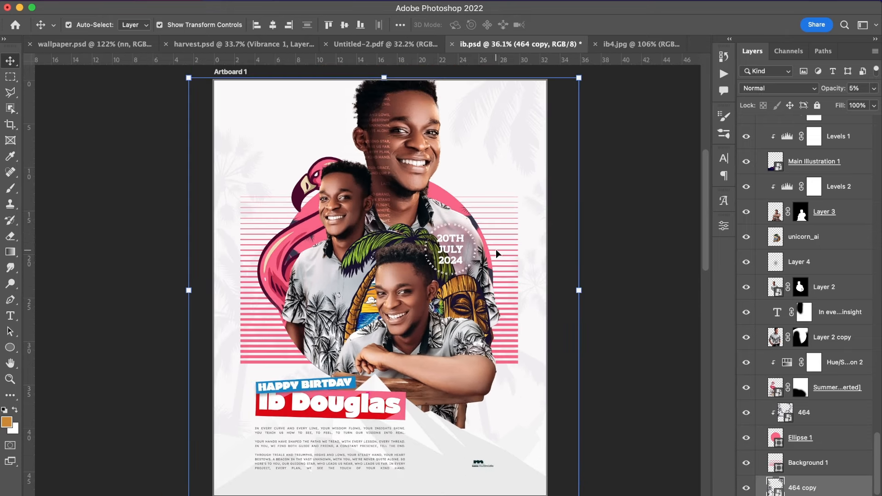
scroll(495, 249, up, 1)
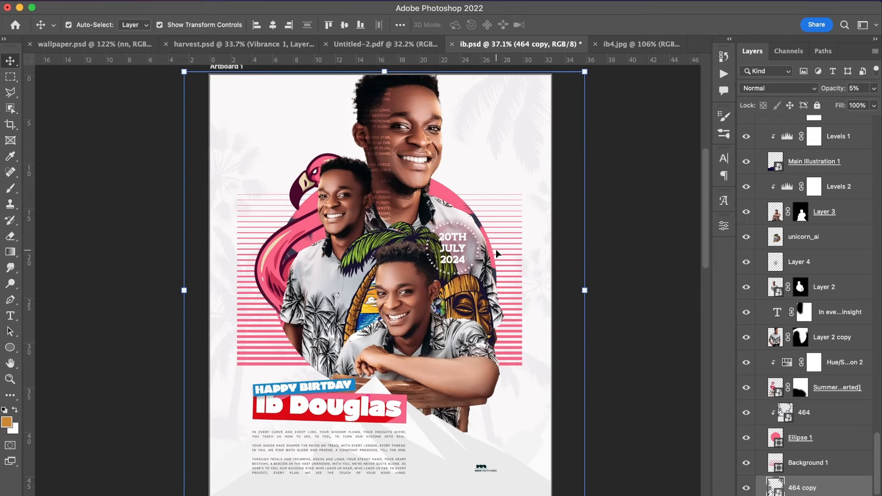
scroll(785, 197, up, 10)
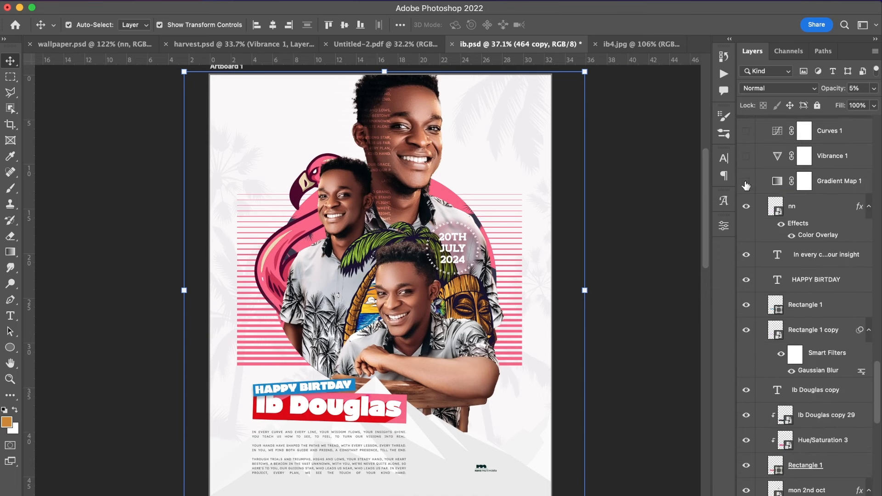
click(746, 182)
double_click(782, 182)
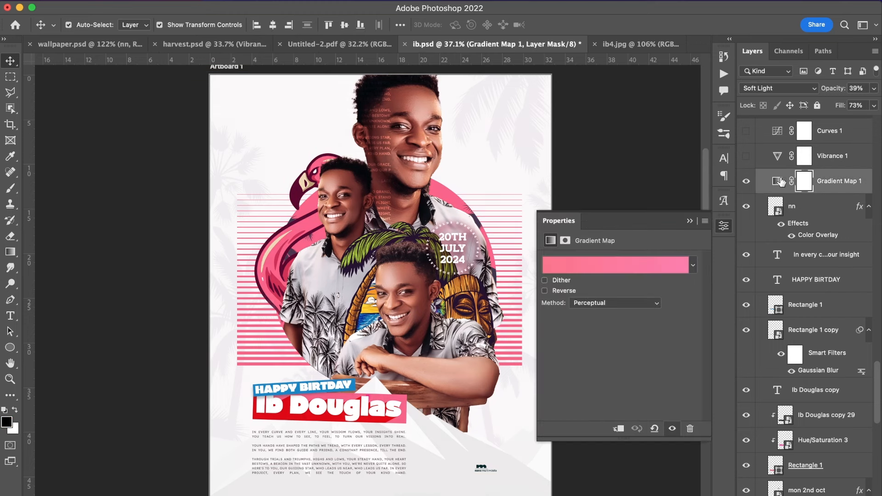
click(643, 264)
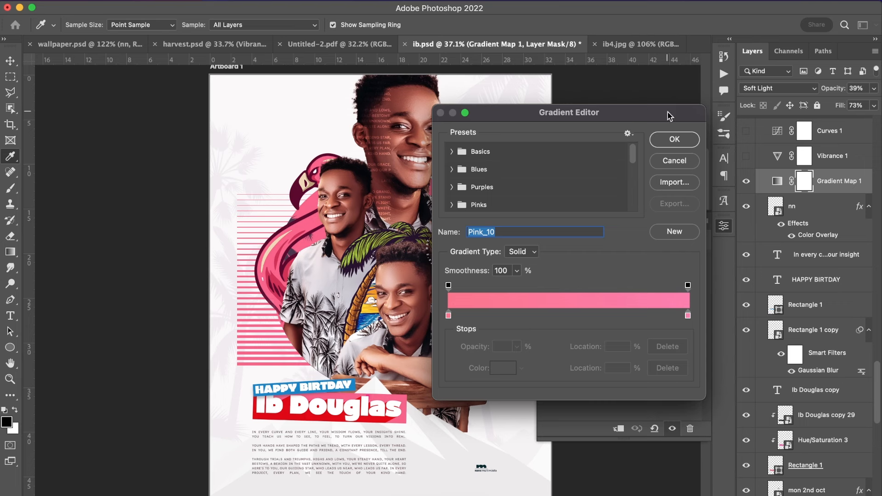
click(656, 140)
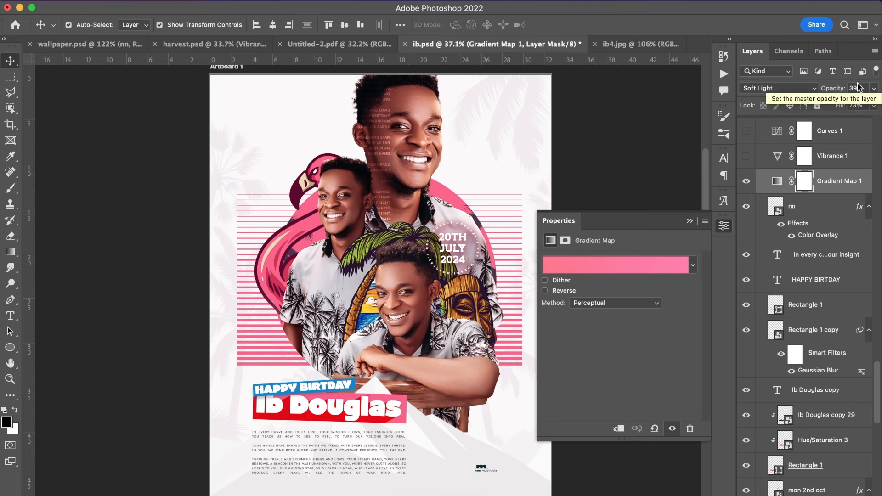
Toggle the "Vibrance 1" adjustment on Artboard 1 to compare its effect, leaving it visible
scroll(763, 170, up, 4)
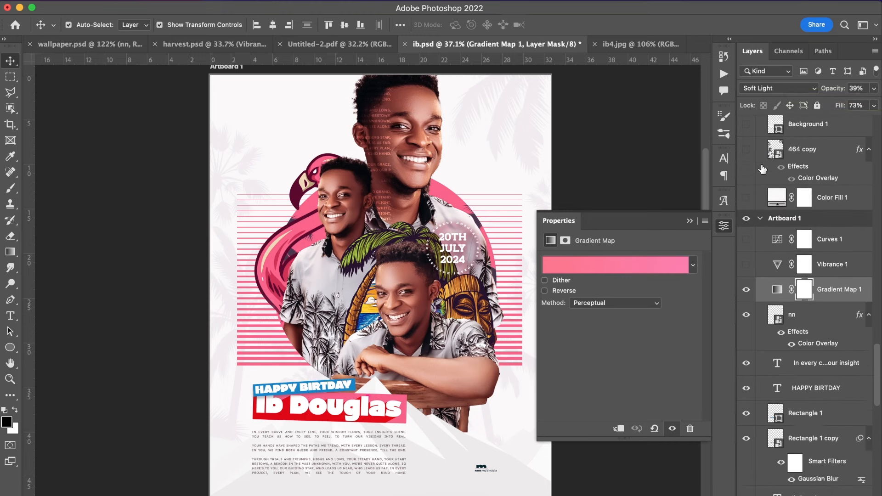
scroll(762, 169, up, 1)
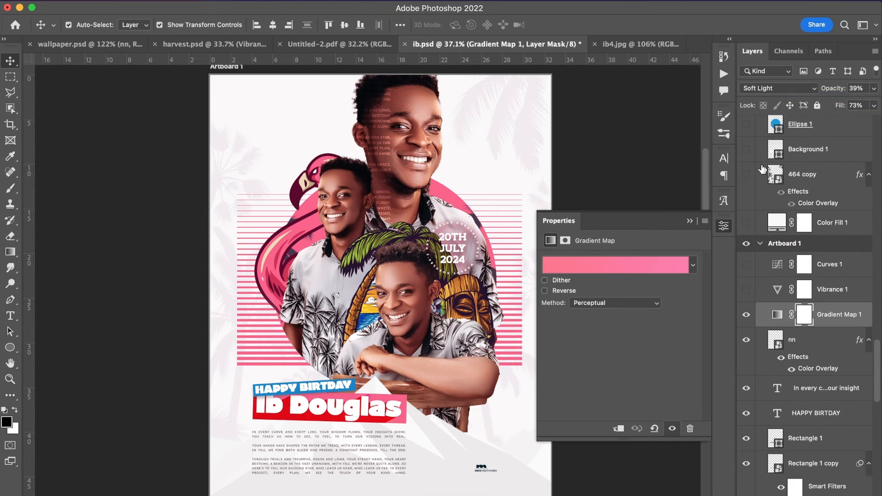
click(745, 292)
click(745, 296)
click(745, 298)
Turn on the "Curves 1" adjustment of Artboard 1, compare the flyer with and without it, and inspect its RGB curve
click(747, 264)
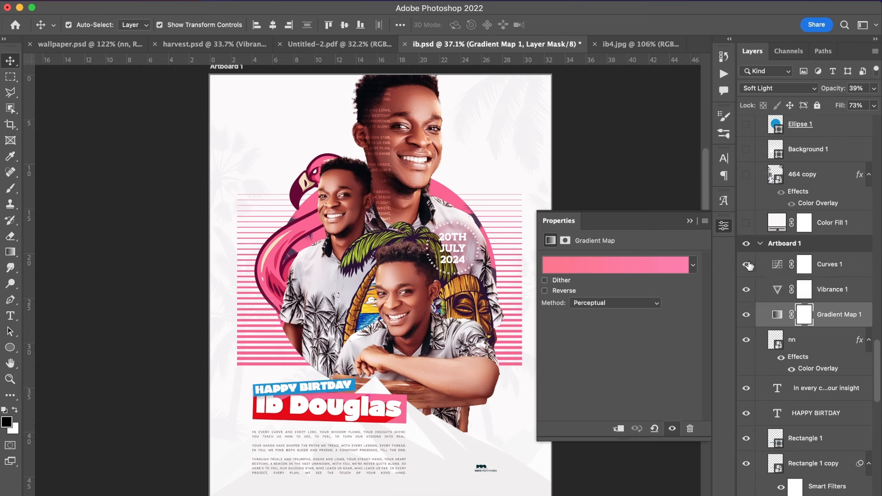
click(749, 265)
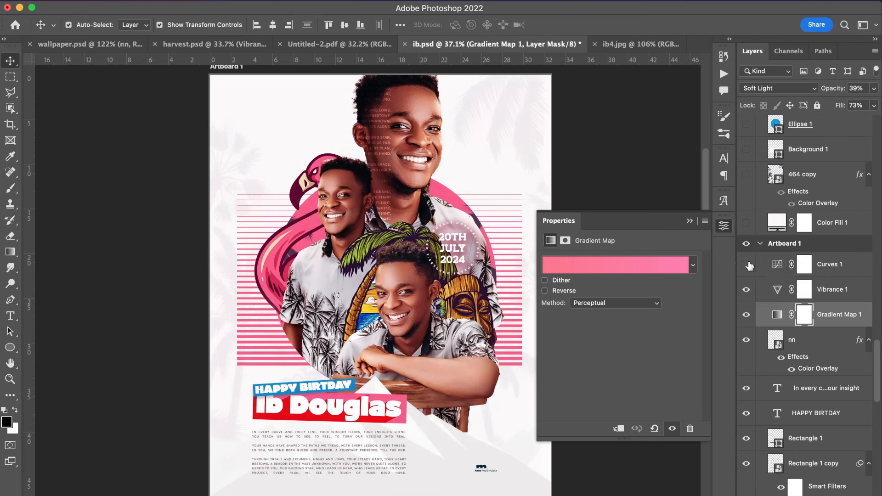
click(749, 266)
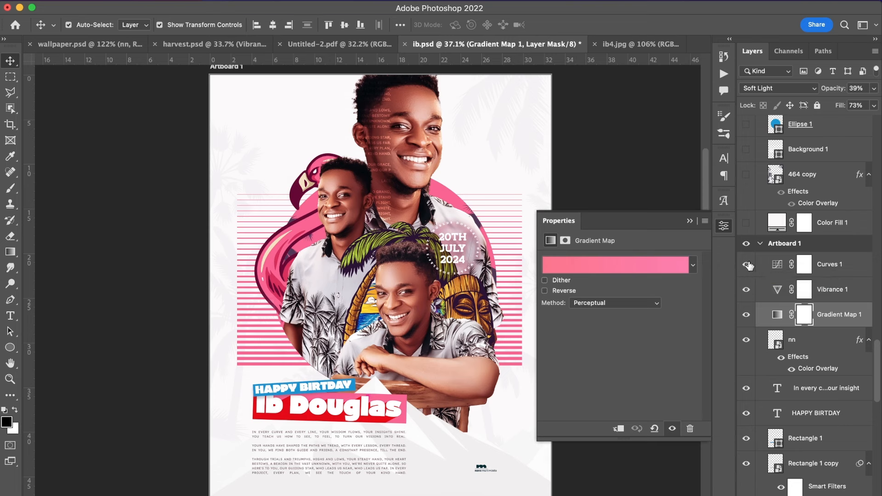
click(777, 266)
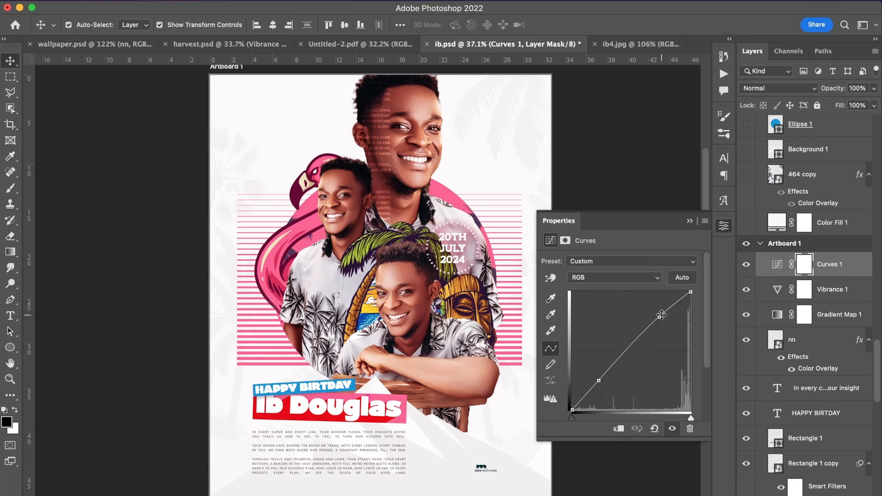
click(690, 222)
Reveal the "Color Fill 1" background and the blue palm layer "464 copy" on Artboard 1 copy 2, leaving "Background 1" hidden
scroll(694, 225, right, 5)
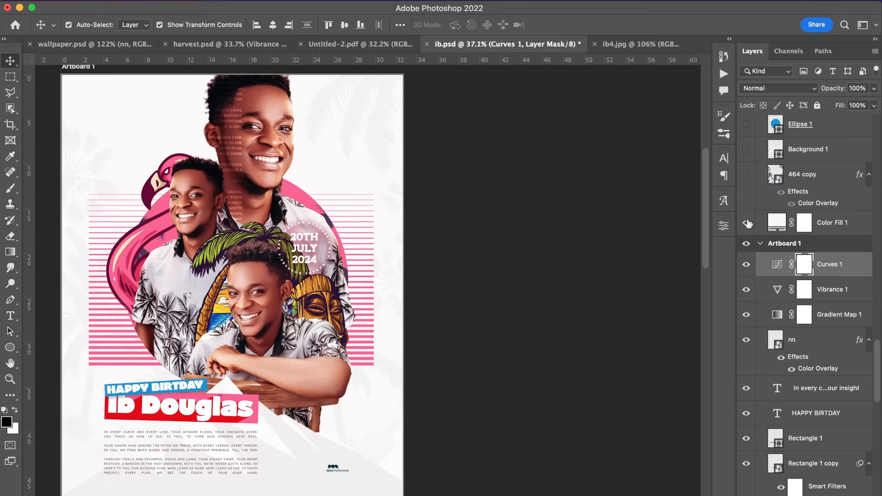
scroll(620, 294, down, 10)
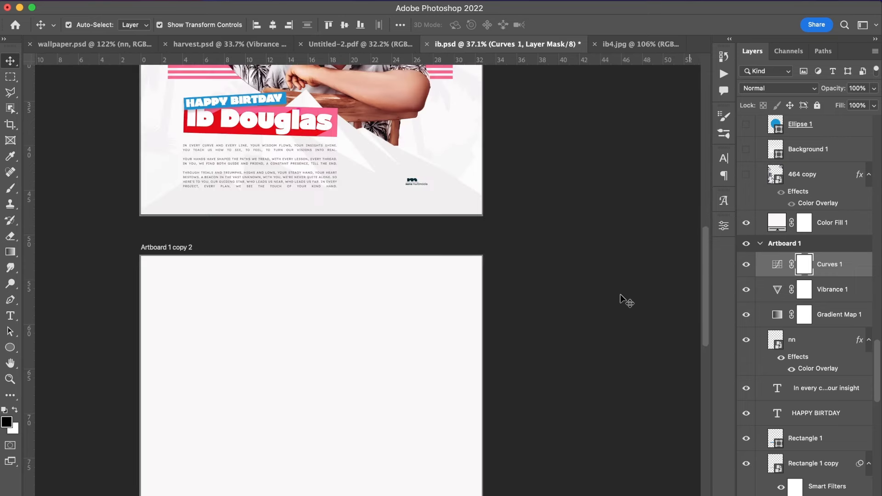
scroll(620, 294, up, 10)
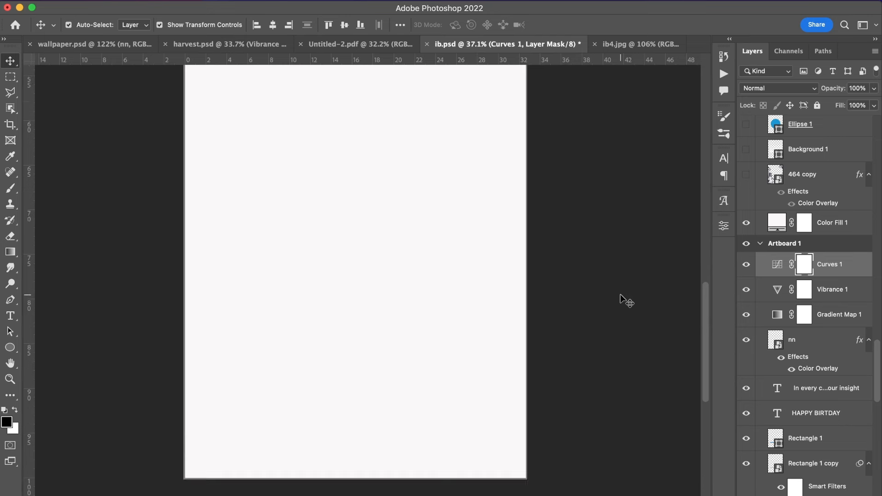
scroll(620, 294, up, 1)
scroll(620, 294, down, 1)
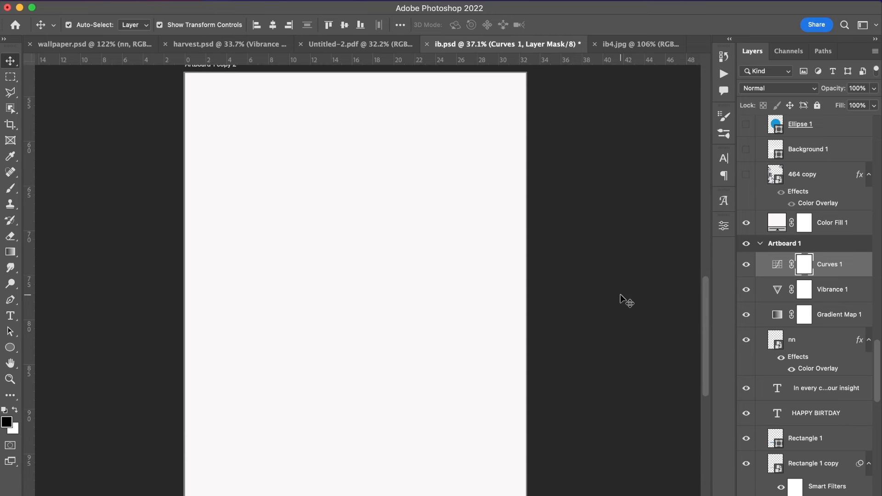
scroll(808, 174, up, 8)
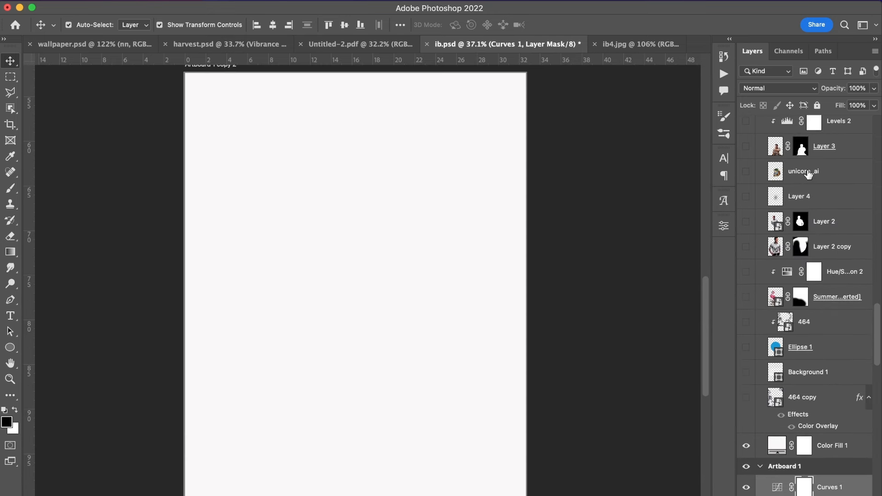
click(747, 397)
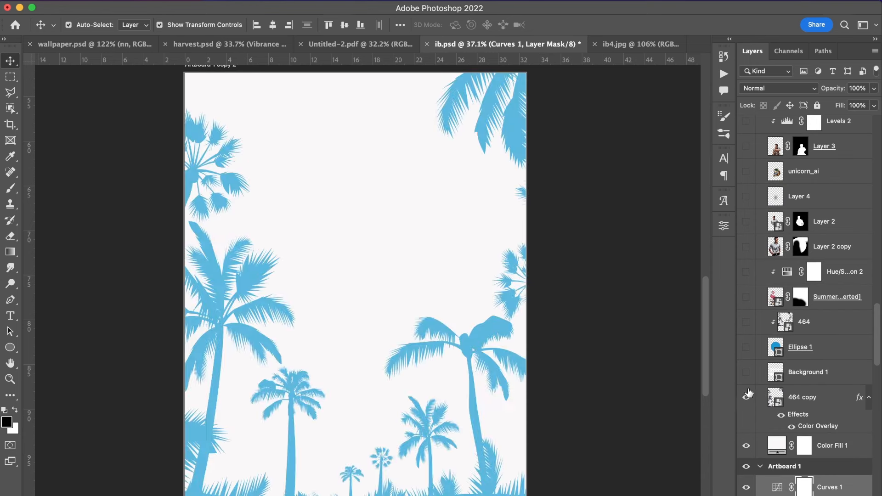
click(746, 372)
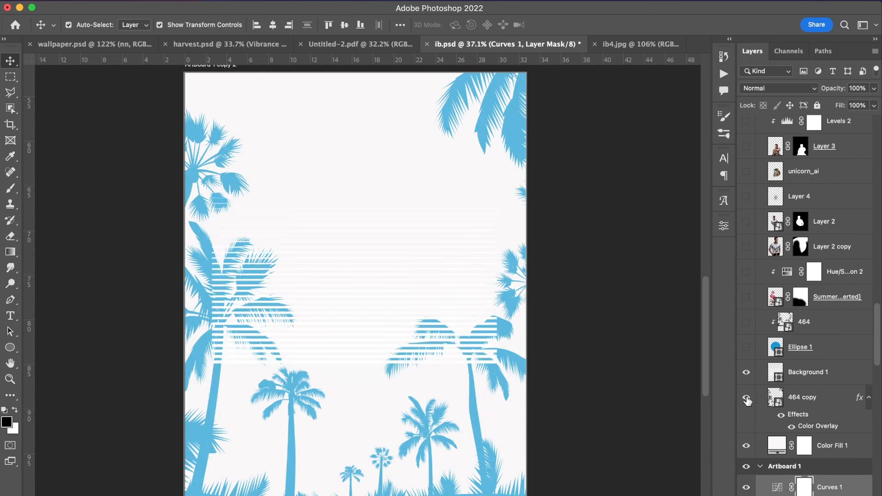
click(746, 373)
Compare the "464 copy" palm layer's opacity on both artboards and preview the blue palms without their Color Overlay
click(812, 407)
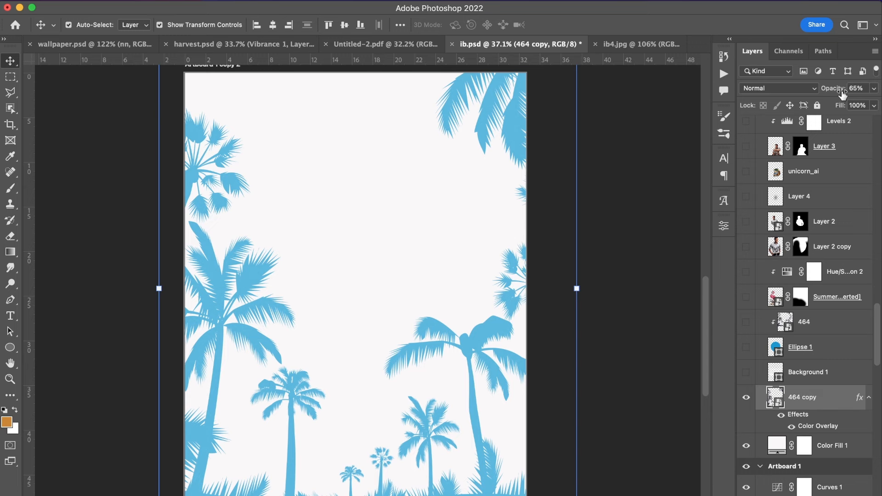
scroll(837, 246, down, 15)
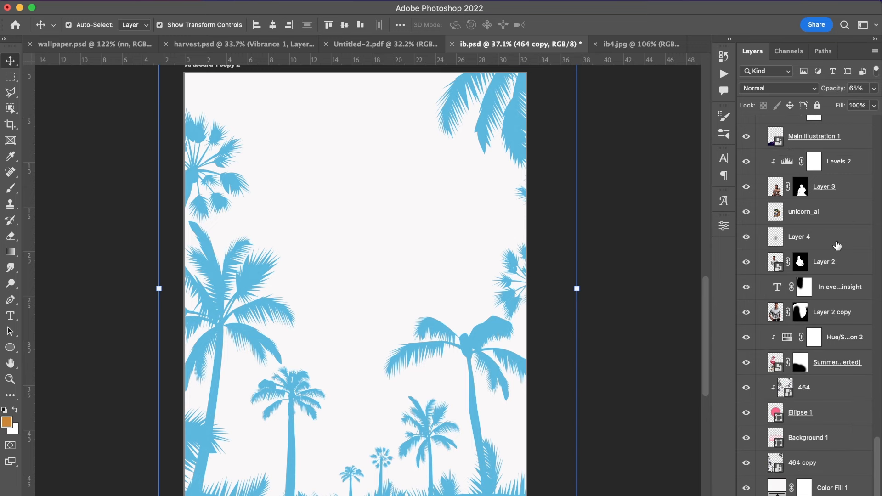
click(806, 460)
scroll(804, 463, up, 2)
scroll(806, 464, up, 15)
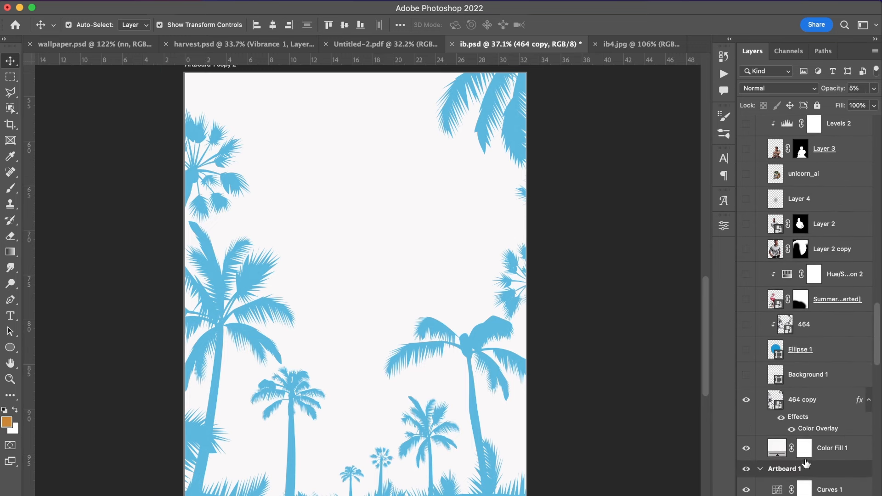
click(817, 399)
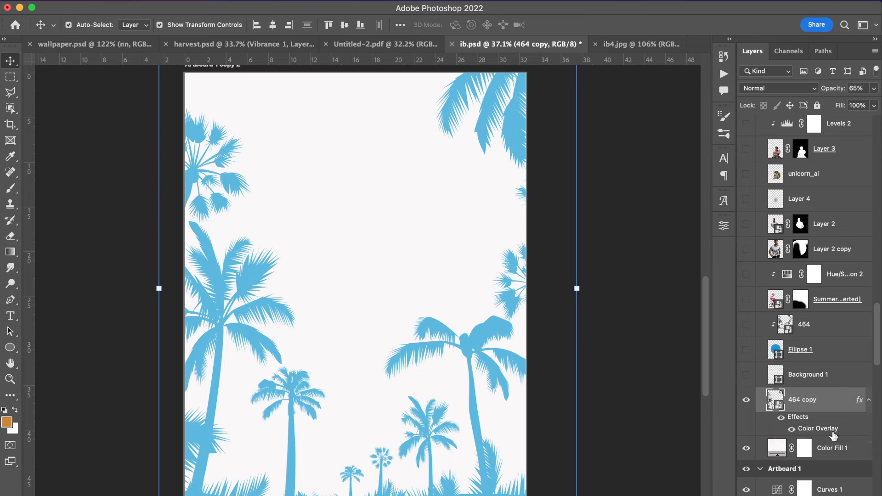
click(791, 430)
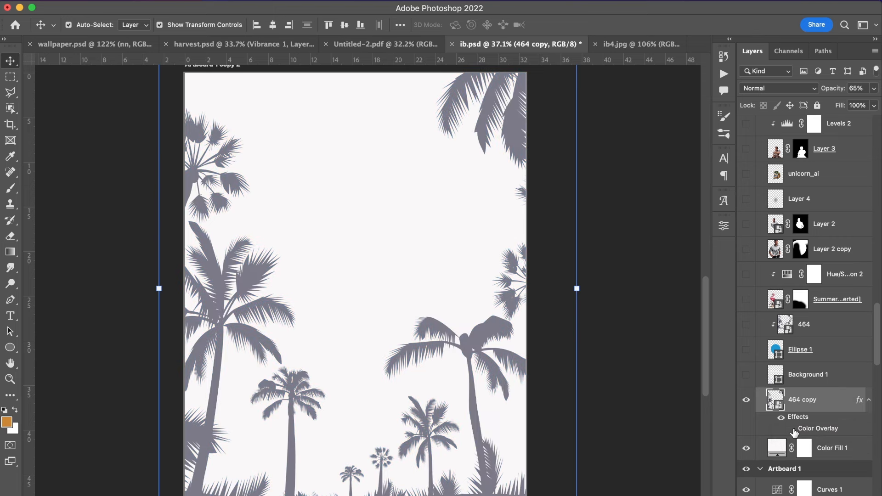
click(791, 430)
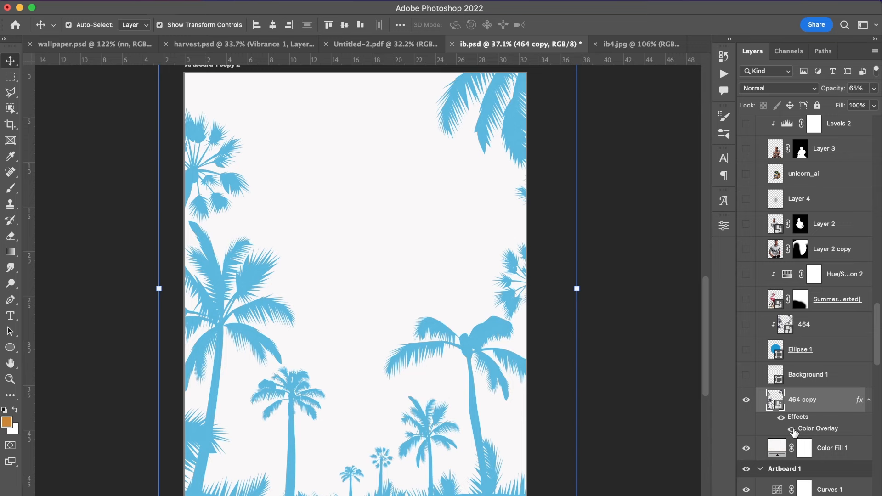
Reveal the "Background 1" stripes, the blue "Ellipse 1" circle and its clipped palm layer "464" on Artboard 1 copy 2
click(745, 376)
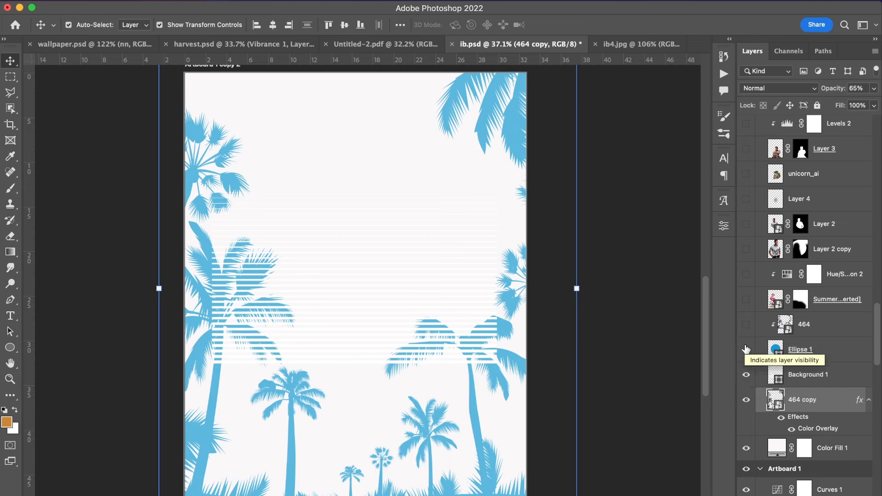
click(746, 350)
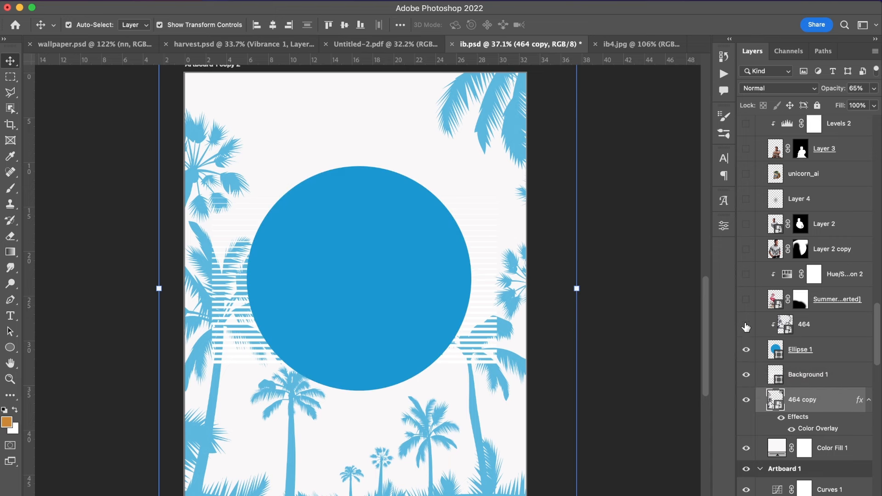
click(745, 324)
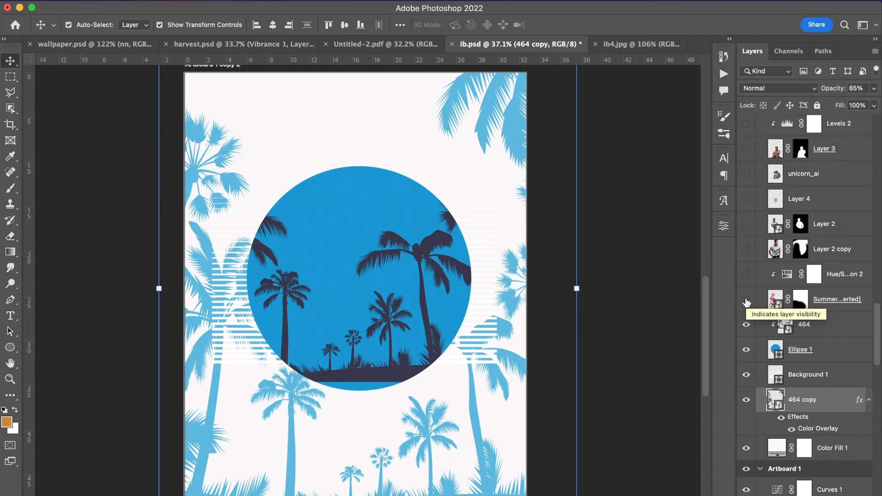
Reveal the masked flamingo with its clipped Hue/Saturation 2, plus the portrait layers "Layer 2 copy" and "Layer 2", on Artboard 1 copy 2
click(746, 301)
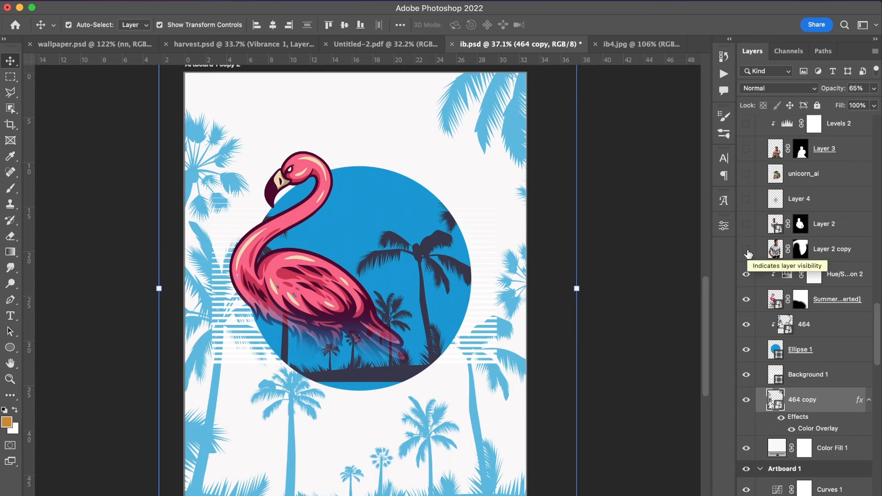
click(747, 251)
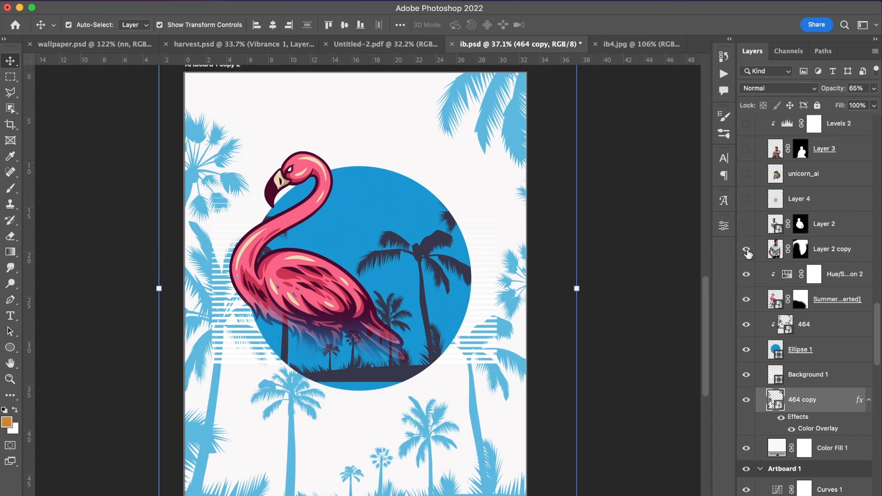
click(747, 225)
scroll(749, 230, up, 5)
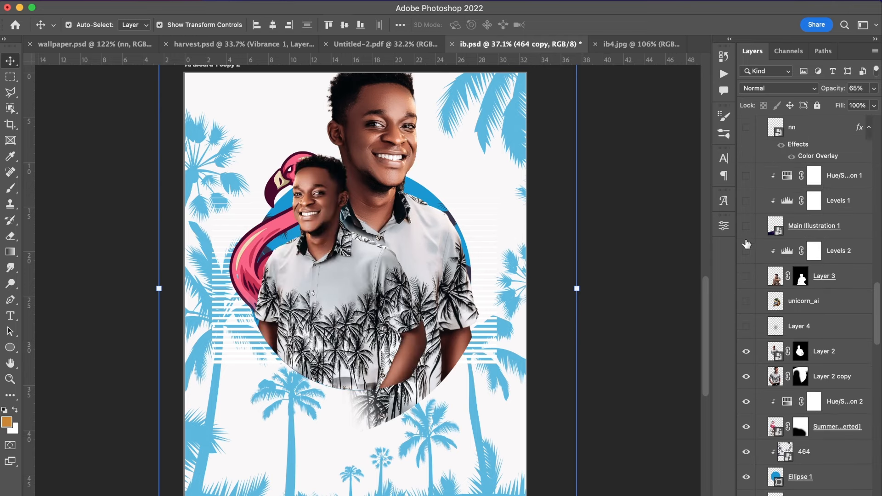
Reveal "Layer 4", the "unicorn_ai" tropical illustration, and the seated portrait "Layer 3" with its clipped Levels 2 adjustment
click(746, 326)
click(746, 301)
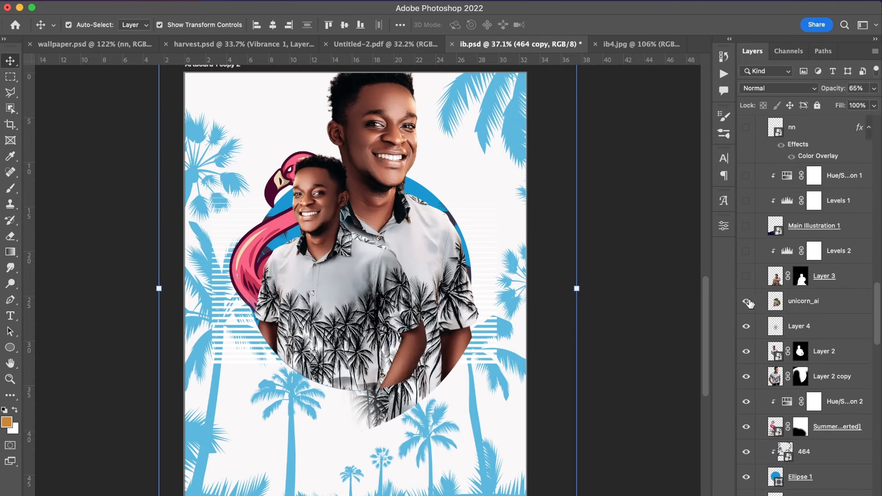
click(746, 275)
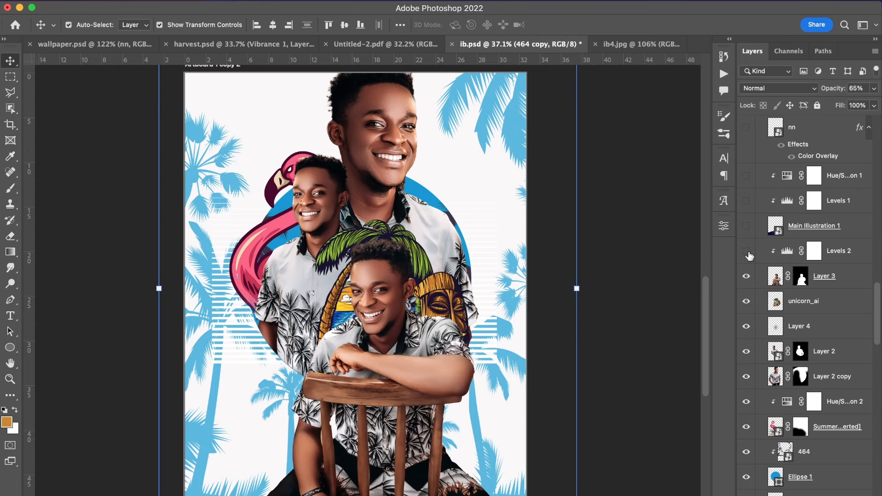
click(747, 252)
Reveal the "Main Illustration 1" mountains with their clipped Levels 1 and Hue/Saturation 1 adjustments
click(746, 227)
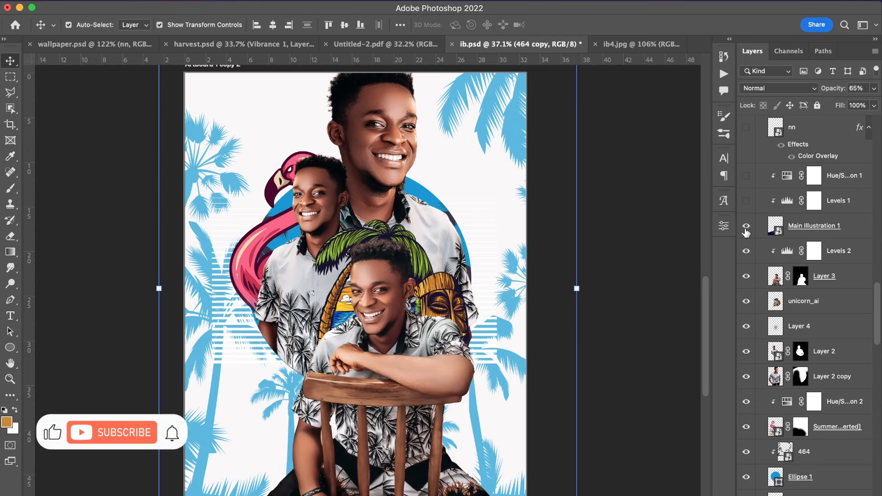
click(746, 202)
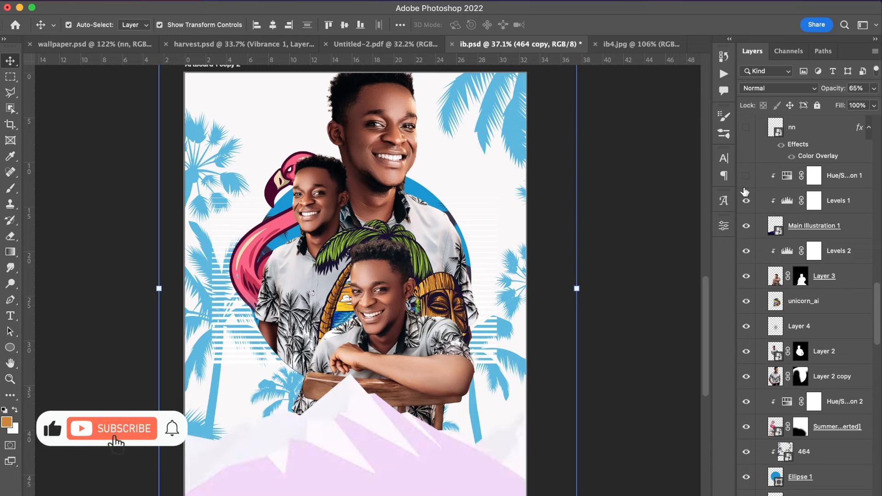
click(746, 176)
Reveal the "nn" logo and turn on the Gradient Map 1 adjustment on Artboard 1 copy 2
scroll(747, 180, up, 3)
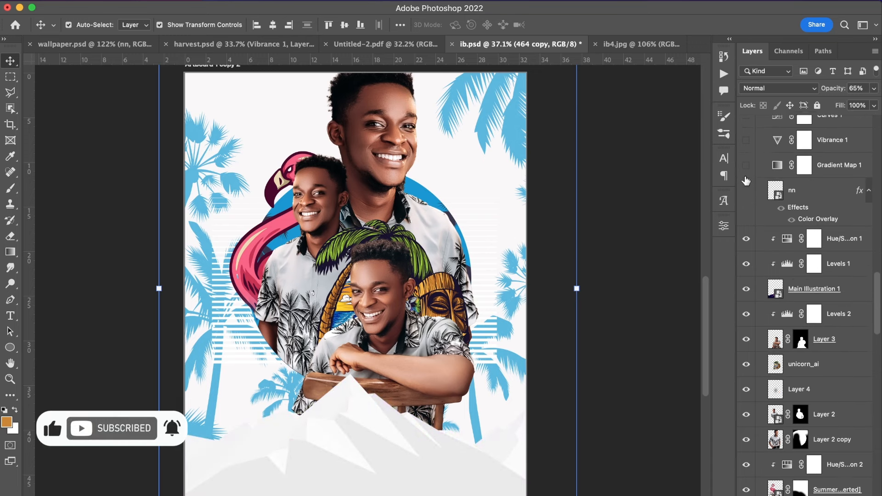
scroll(746, 181, up, 4)
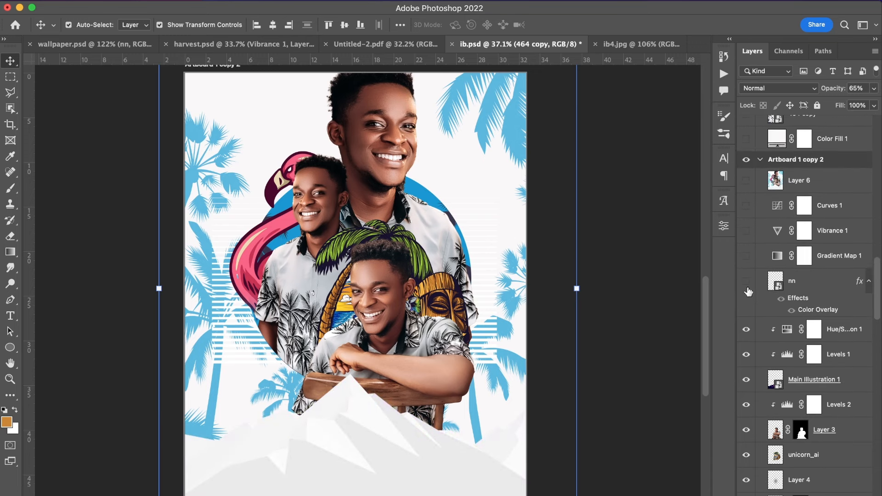
click(746, 282)
click(746, 257)
Inspect the color stops of Gradient Map 1's blue gradient in the Gradient Editor
right_click(777, 260)
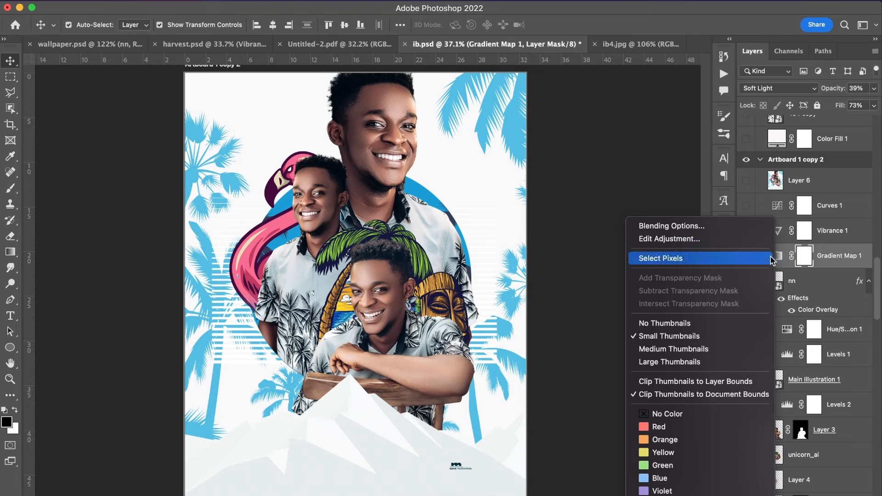
click(782, 259)
click(782, 258)
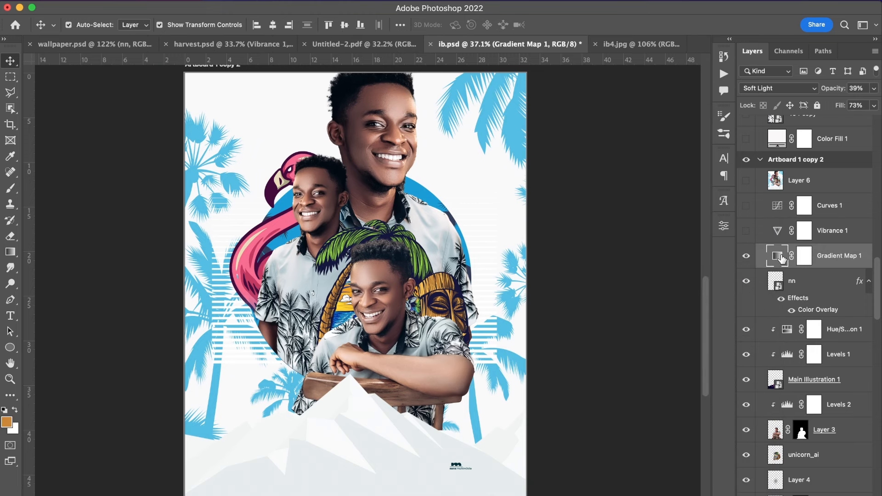
double_click(782, 258)
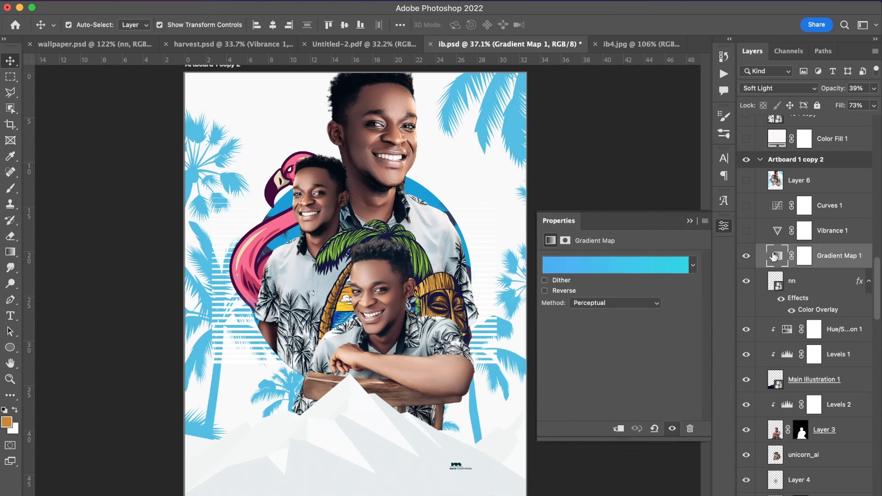
click(585, 263)
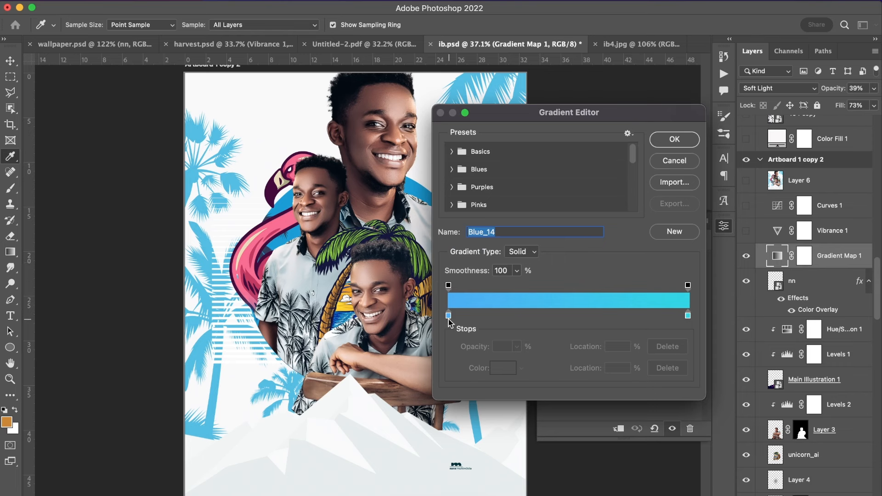
click(674, 139)
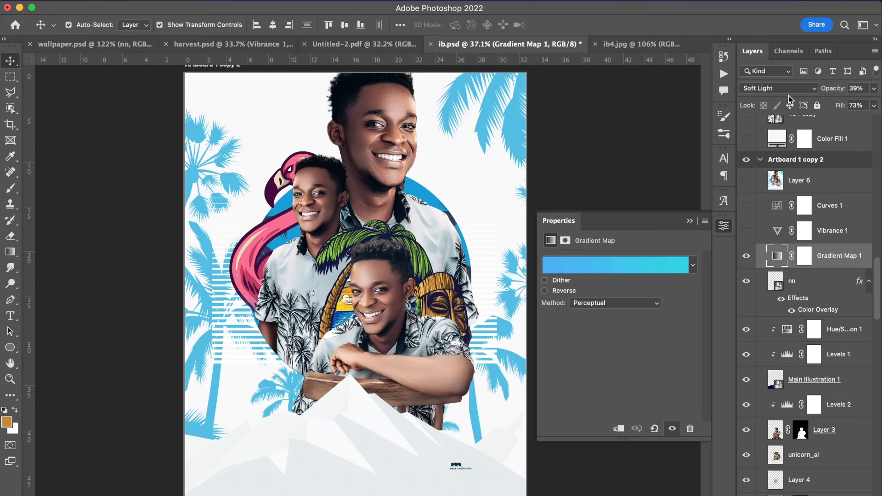
Turn on the Vibrance 1 and Curves 1 adjustments on Artboard 1 copy 2
click(747, 232)
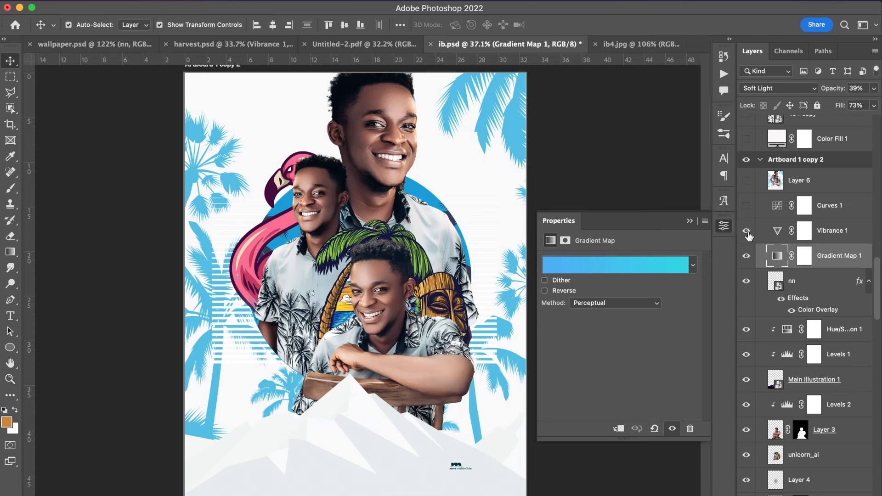
click(747, 206)
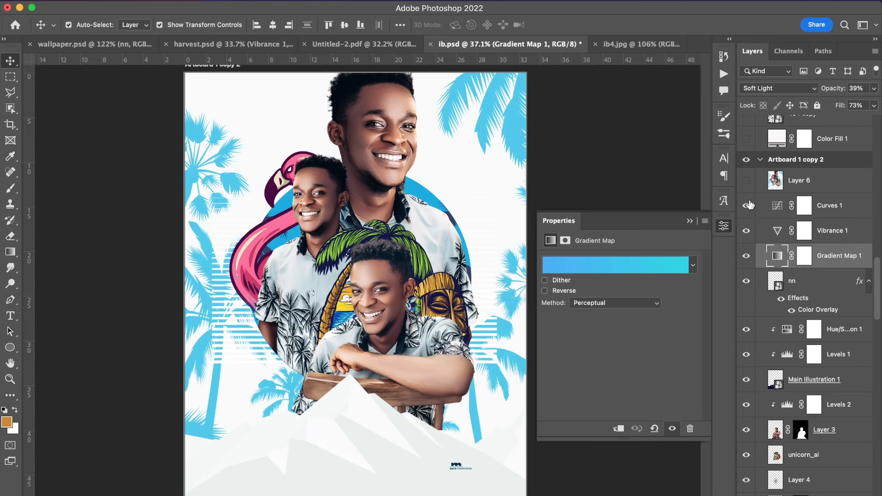
Compare the blue flyer with and without "Layer 6", check that layer's blend mode and opacity, and leave it hidden
click(747, 181)
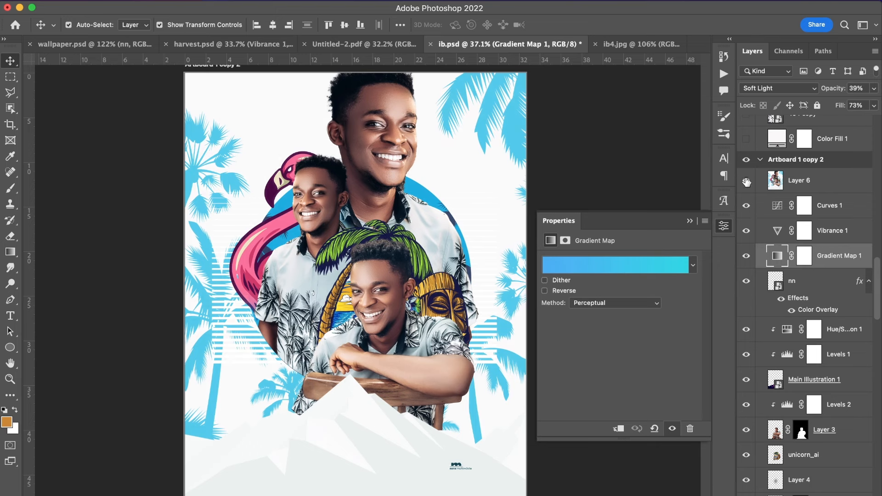
click(746, 181)
click(836, 214)
click(748, 183)
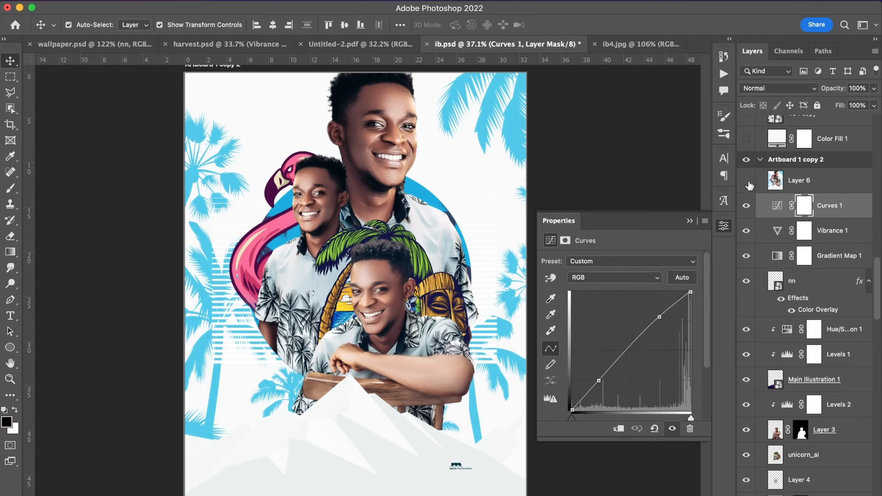
click(747, 181)
click(788, 178)
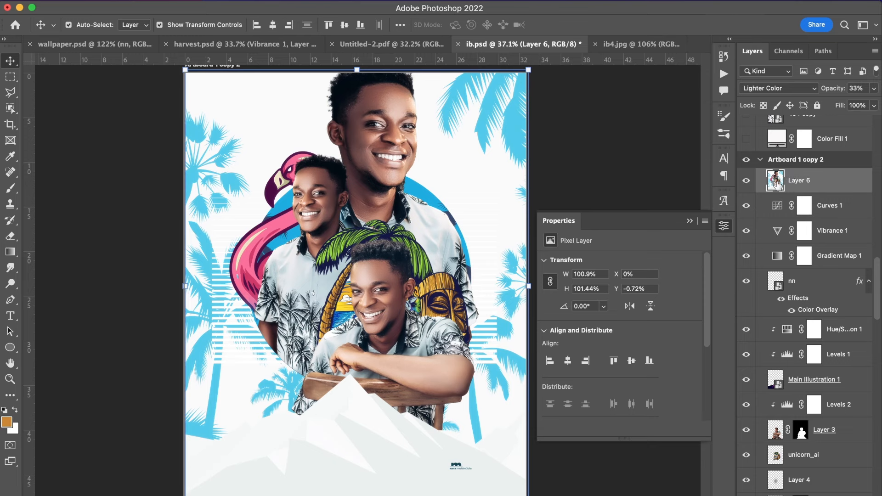
click(746, 186)
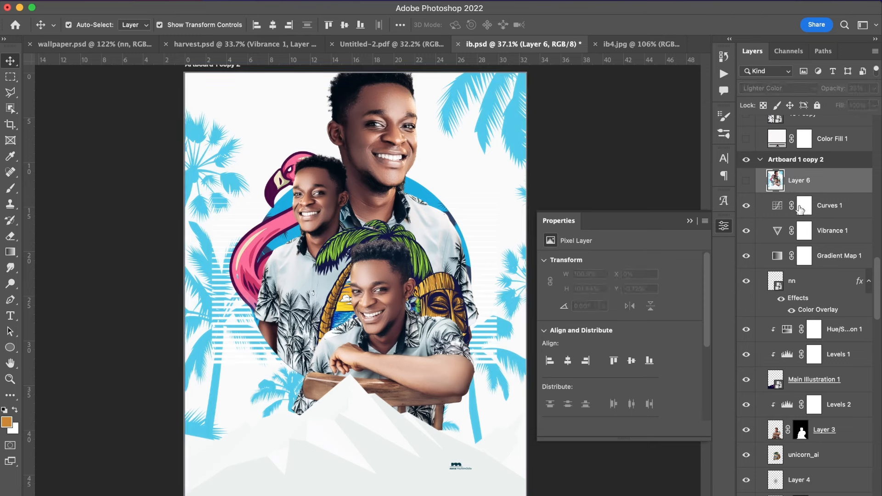
Stamp all visible layers into a new layer above Curves 1 and apply a Gaussian Blur with a 10.1 pixel radius
click(818, 207)
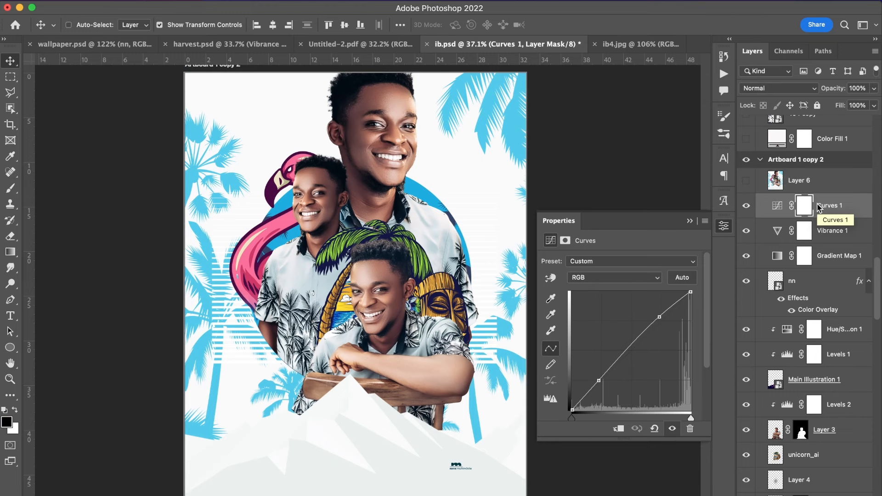
key(super+alt+shift+e)
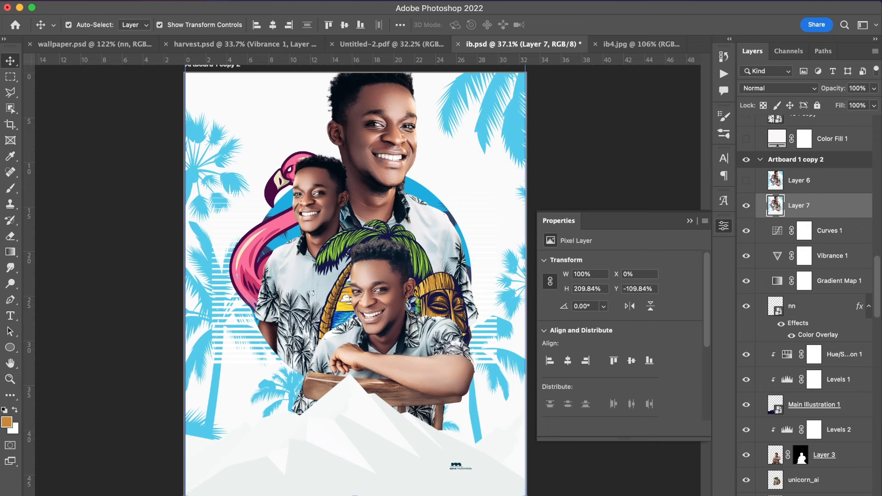
click(275, 1)
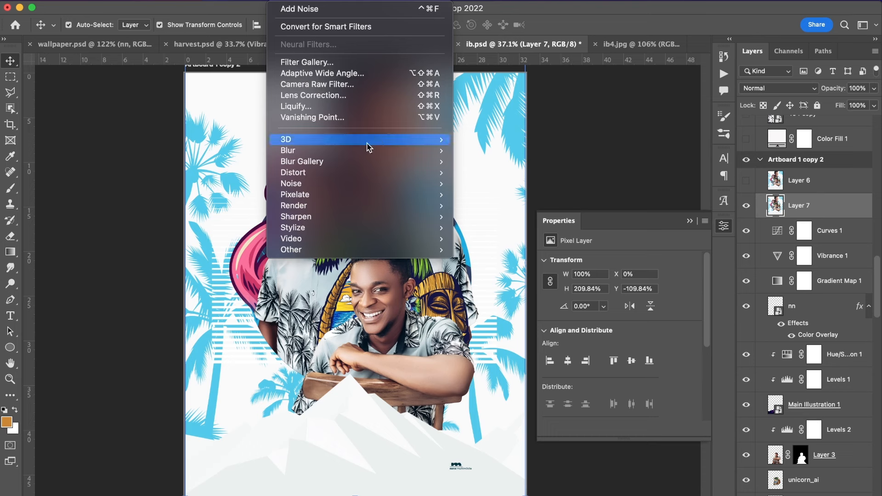
mouse_move(386, 158)
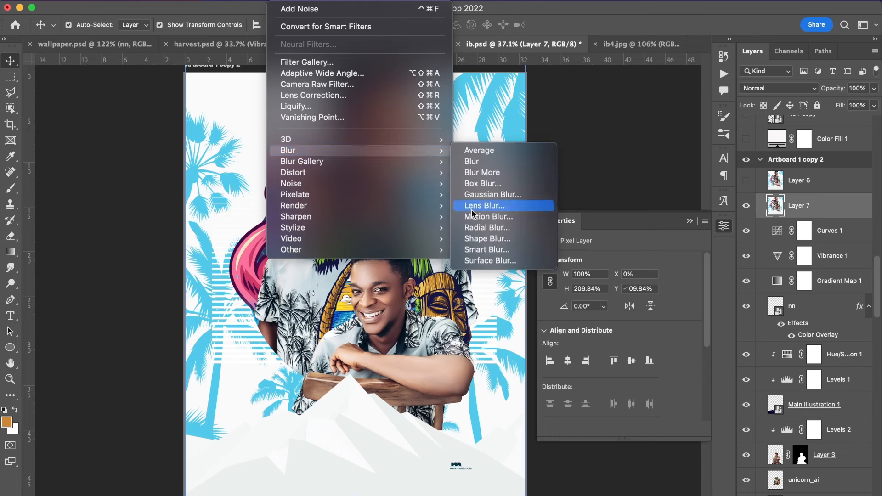
click(475, 194)
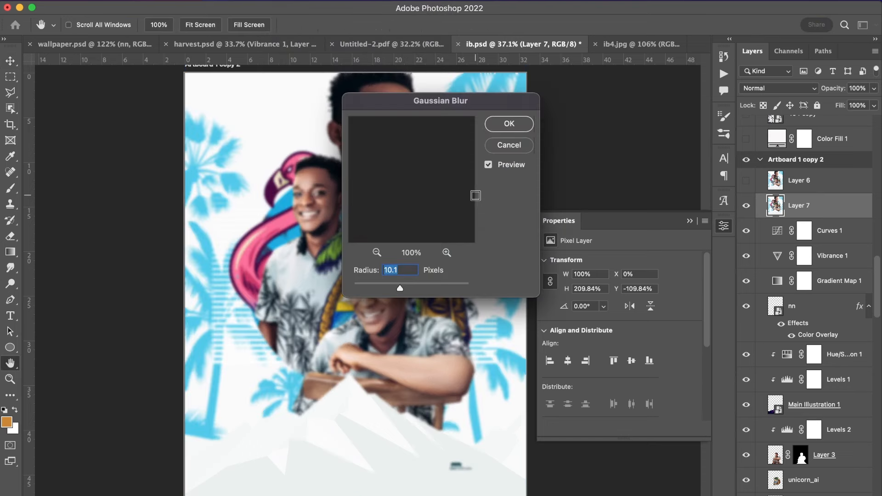
click(509, 123)
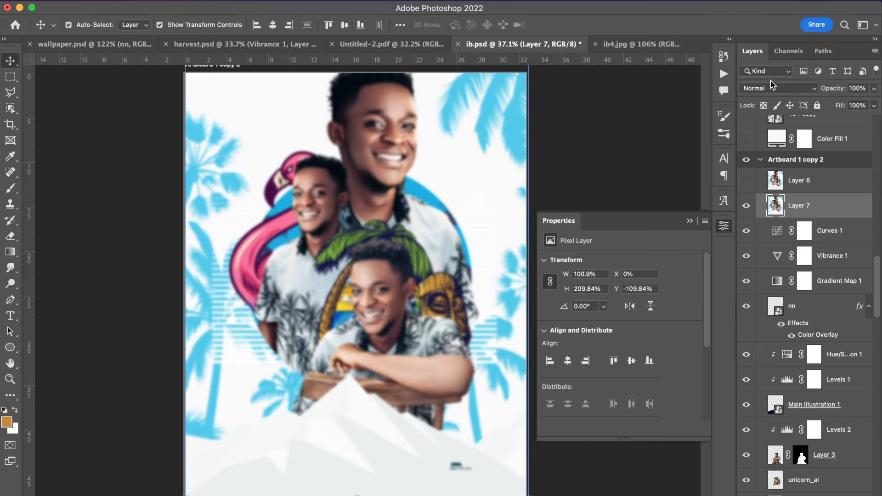
Set the blurred merged layer's blend mode to Lighter Color and its opacity to 30%
click(773, 88)
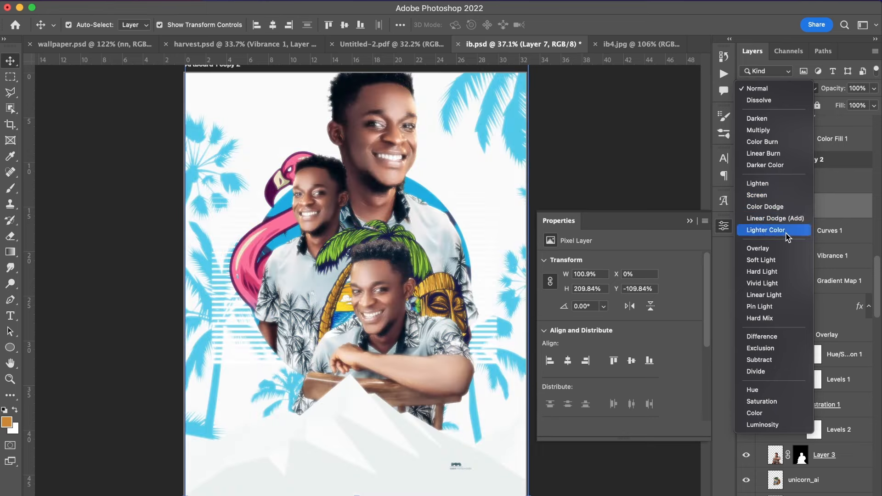
click(787, 236)
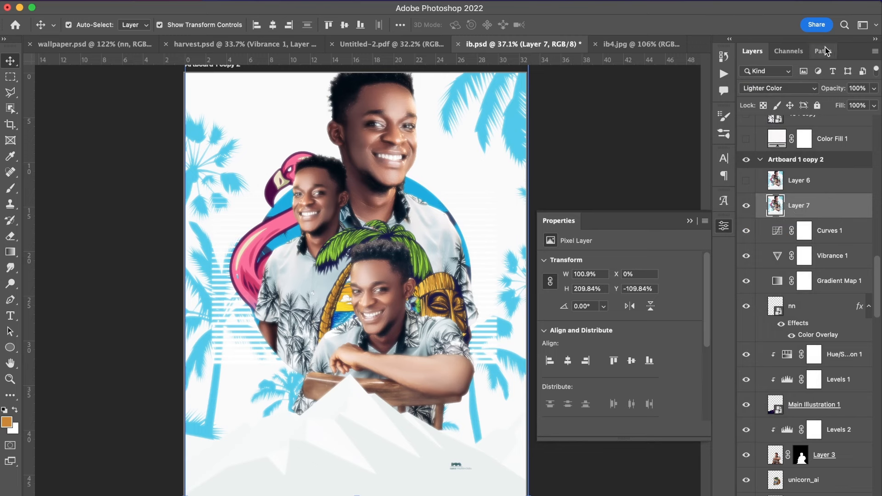
drag(835, 92, 791, 80)
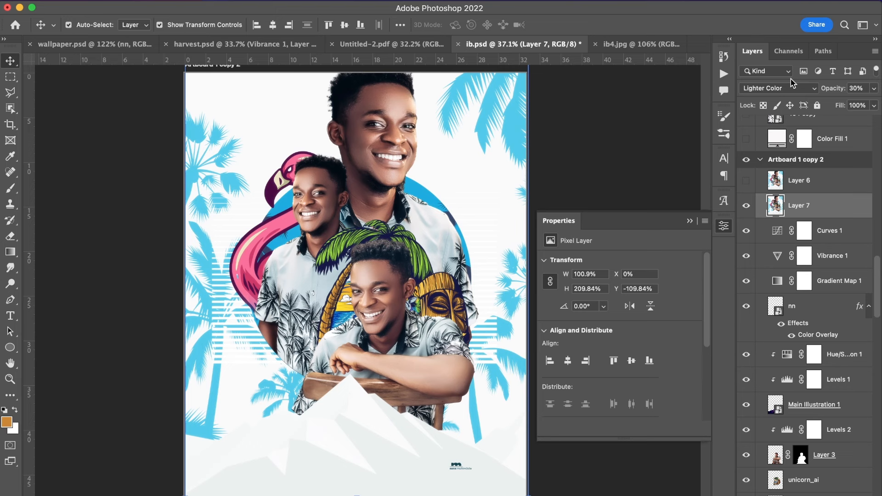
Hide the blurred "Layer 7" and show the original glow layer "Layer 6" in its place
click(747, 207)
click(746, 182)
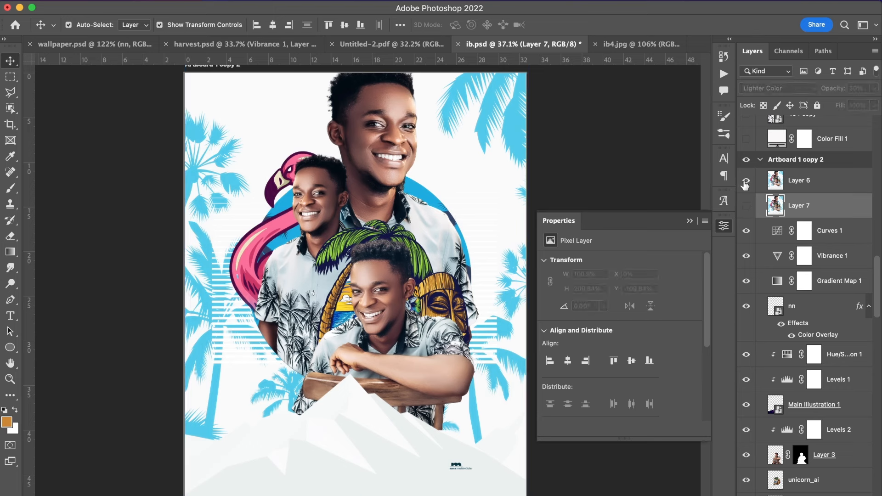
Reveal the "Color Fill 1" background on Artboard 1 copy and bring that artboard into view
scroll(827, 209, up, 5)
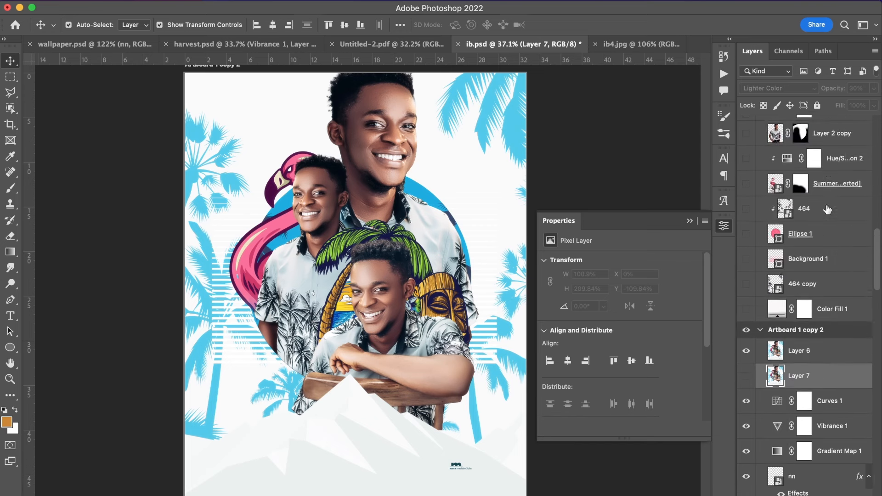
scroll(827, 209, up, 1)
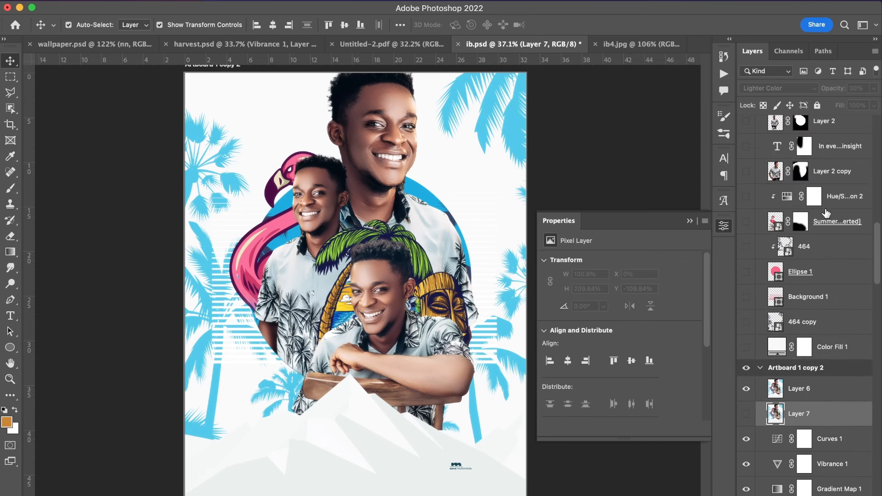
click(747, 350)
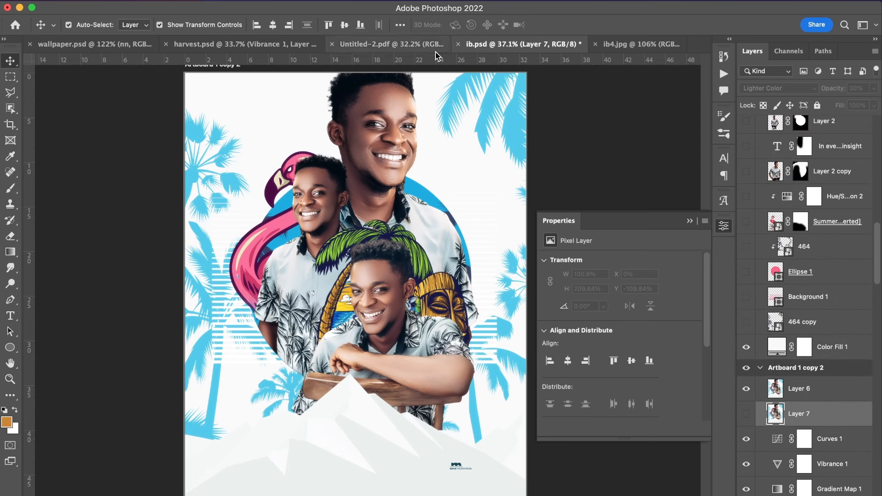
scroll(495, 135, up, 10)
scroll(496, 136, right, 10)
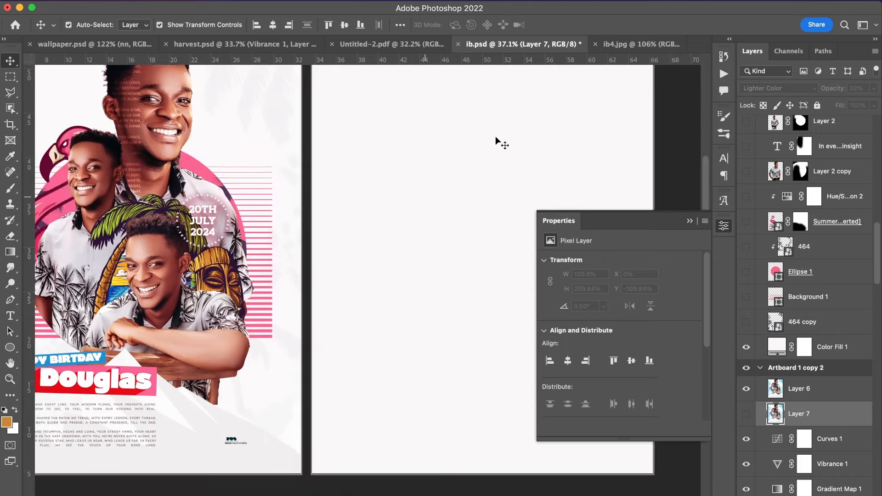
scroll(496, 136, down, 2)
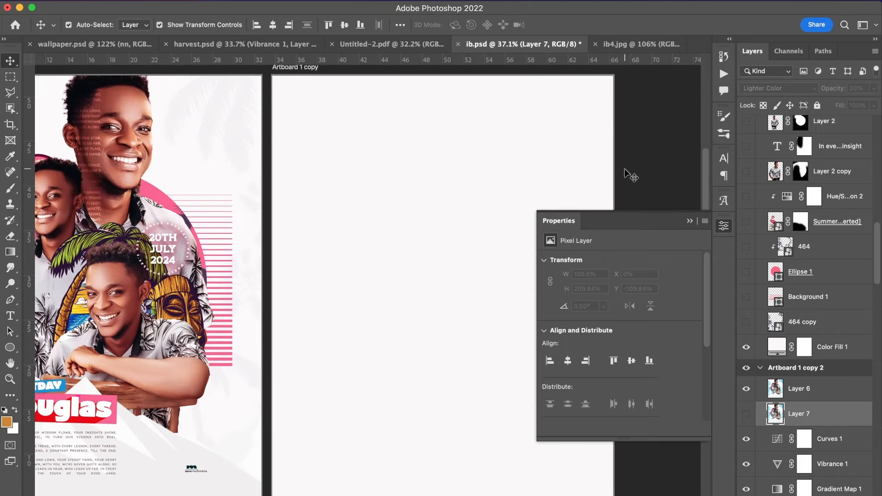
On Artboard 1 copy, reveal the palm background "464 copy", striped "Background 1", circle "Ellipse 1" and its clipped palms "464"
scroll(624, 169, right, 5)
scroll(625, 169, down, 1)
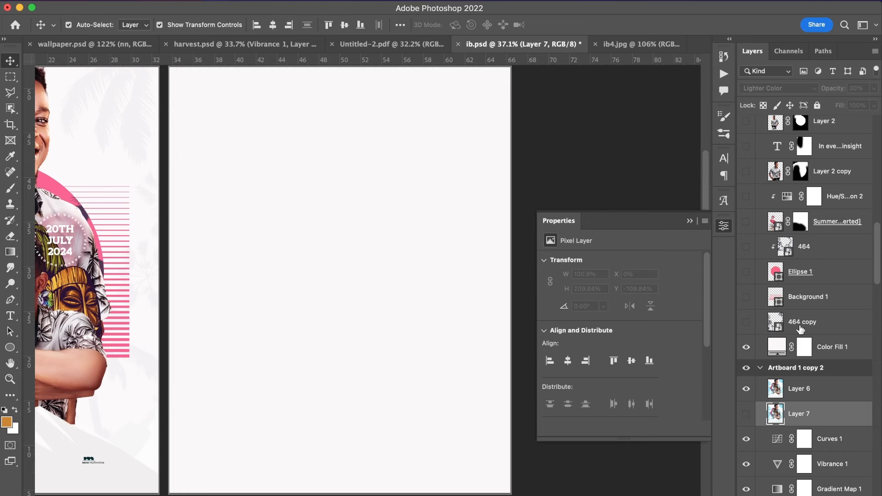
click(747, 322)
click(746, 297)
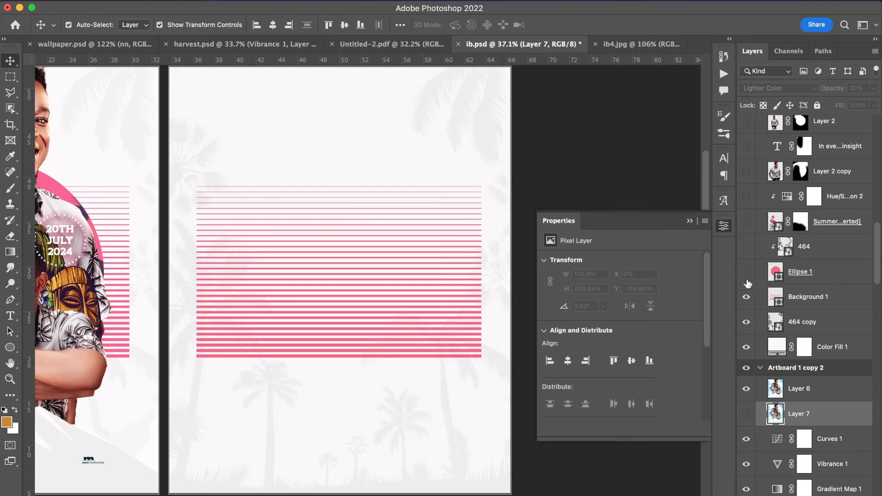
click(746, 274)
click(746, 247)
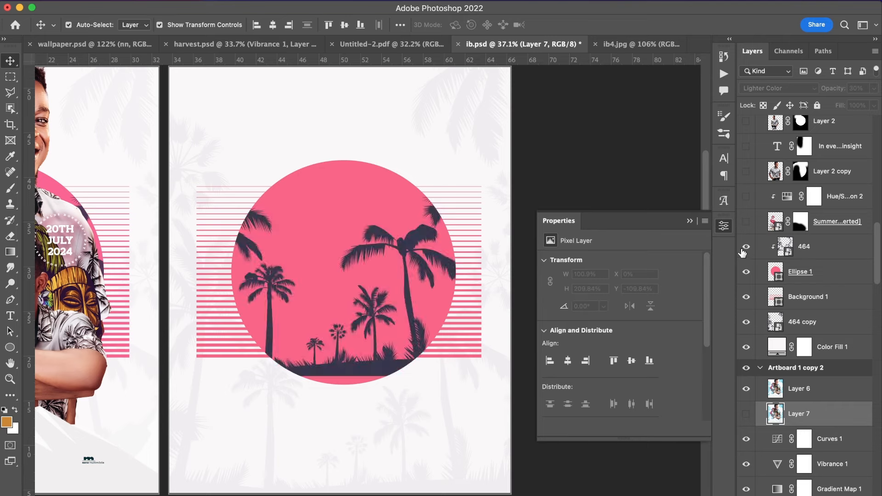
Reveal the flamingo illustration with its clipped Hue/Saturation 2 adjustment, and the large portrait "Layer 2 copy"
click(746, 223)
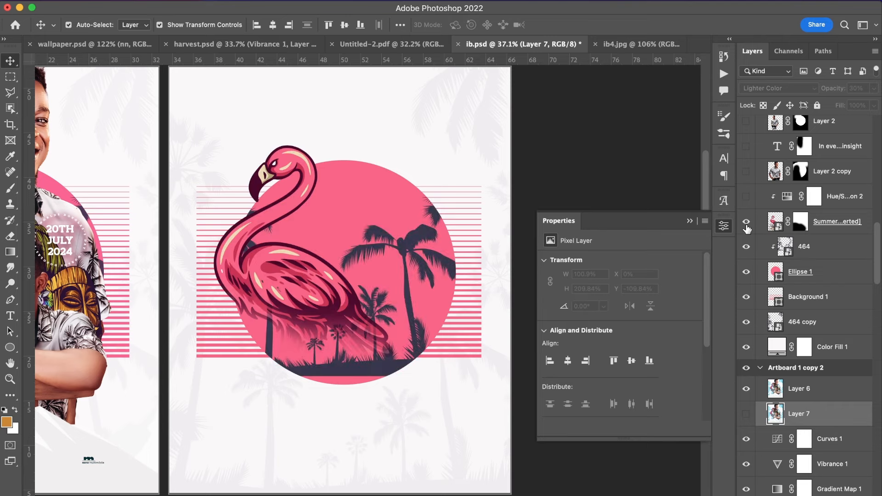
click(746, 198)
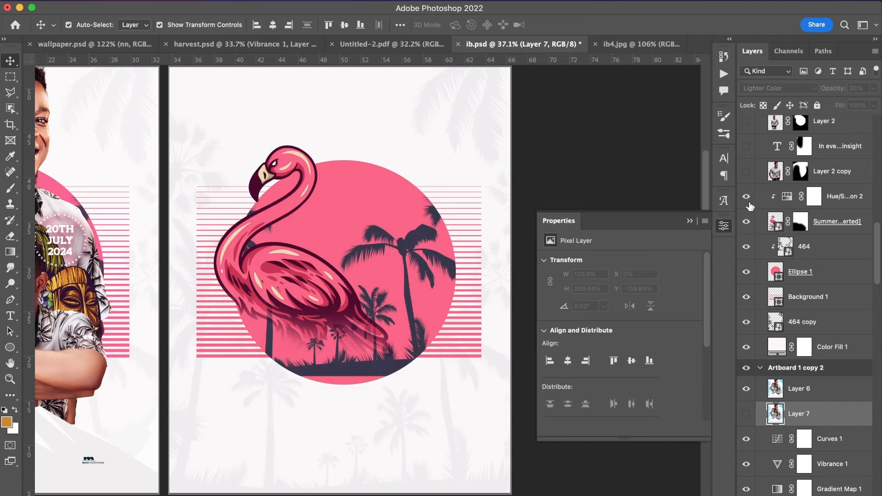
click(746, 172)
Reveal the masked text overlay on the large portrait's face and the second portrait "Layer 2"
scroll(746, 175, up, 8)
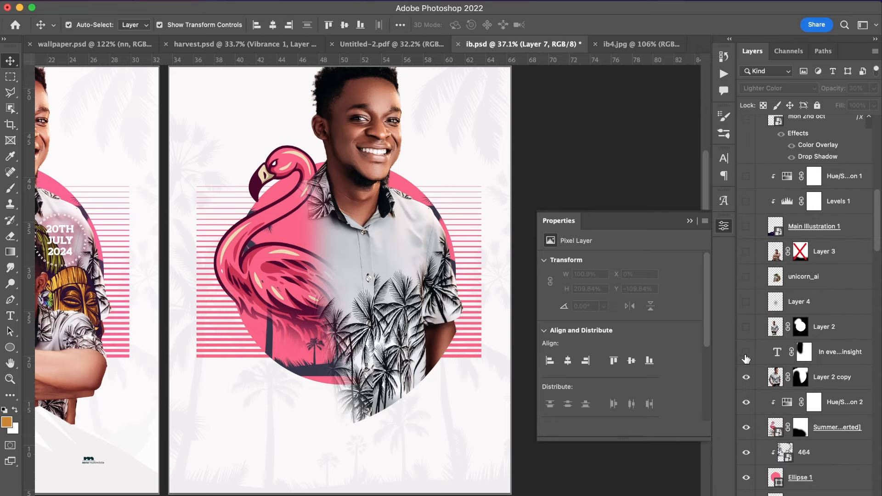
click(746, 353)
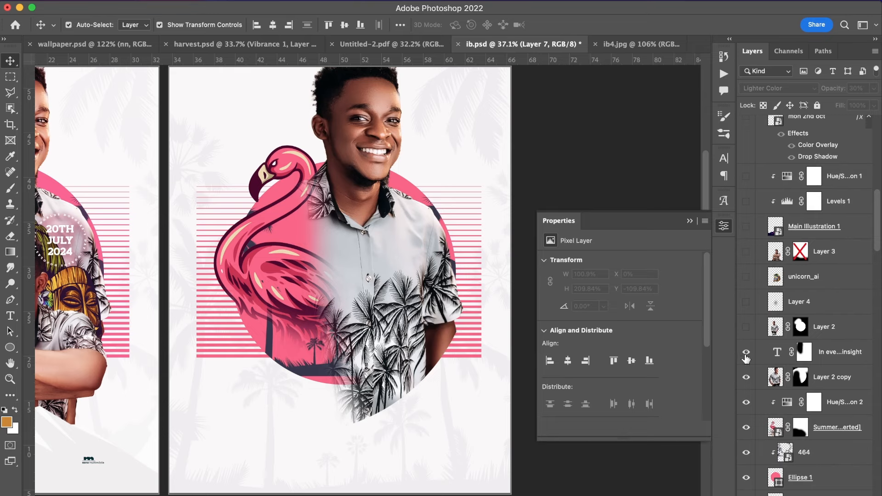
click(747, 328)
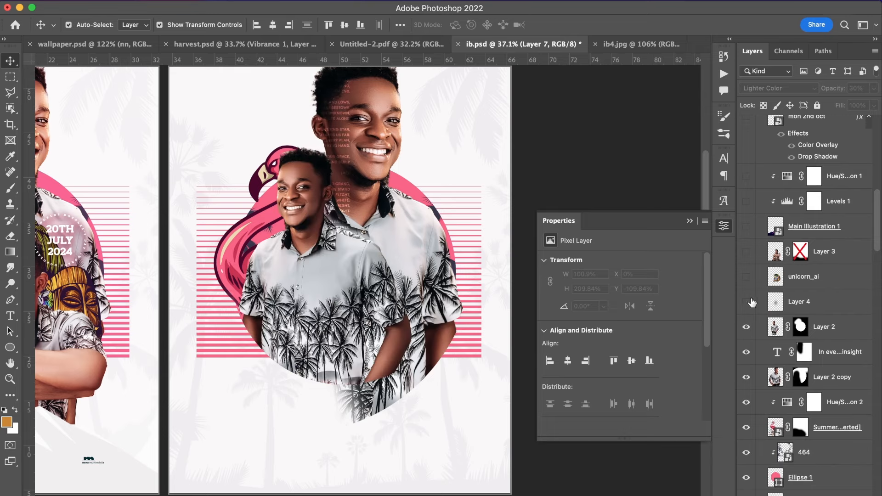
Reveal "Layer 4", the tropical illustration "unicorn_ai" and the seated portrait "Layer 3"
click(747, 302)
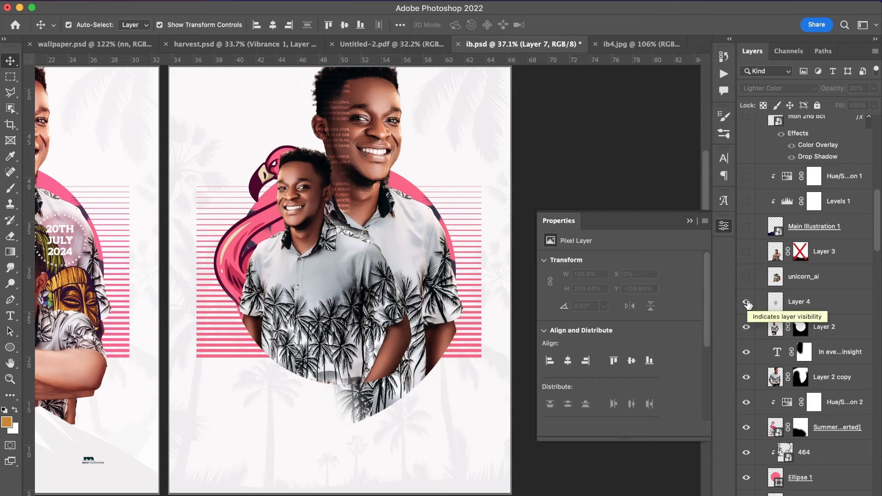
click(747, 276)
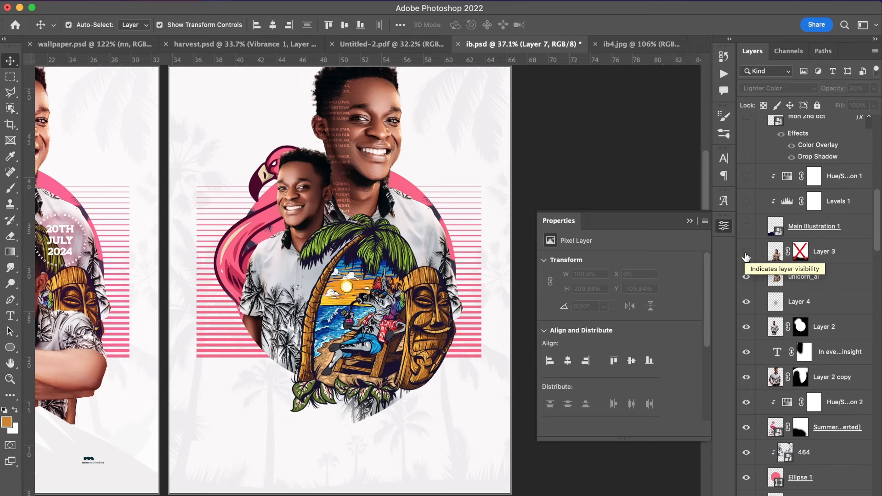
click(745, 253)
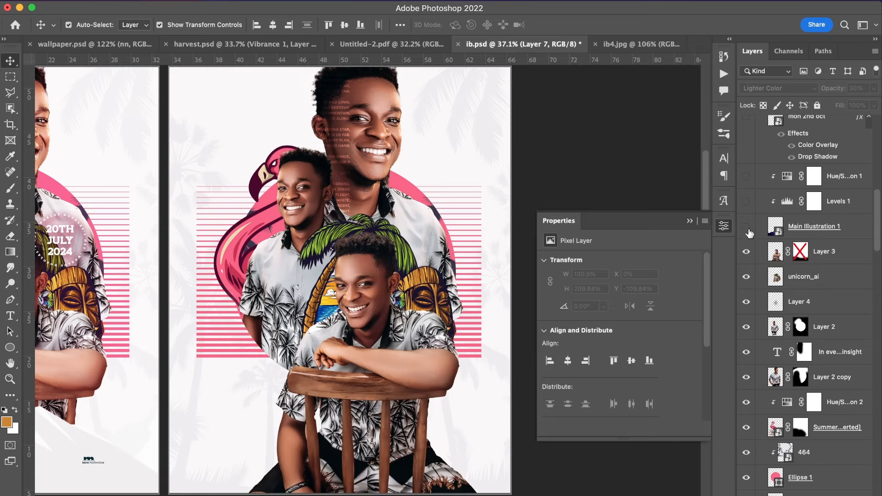
Reveal the "Main Illustration 1" mountains with their clipped Levels 1 and Hue/Saturation 1 adjustments
click(746, 227)
click(746, 202)
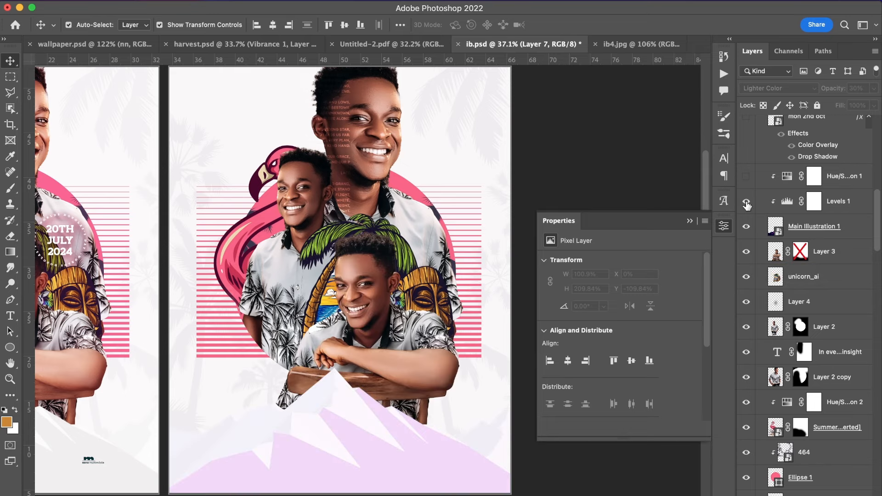
click(746, 177)
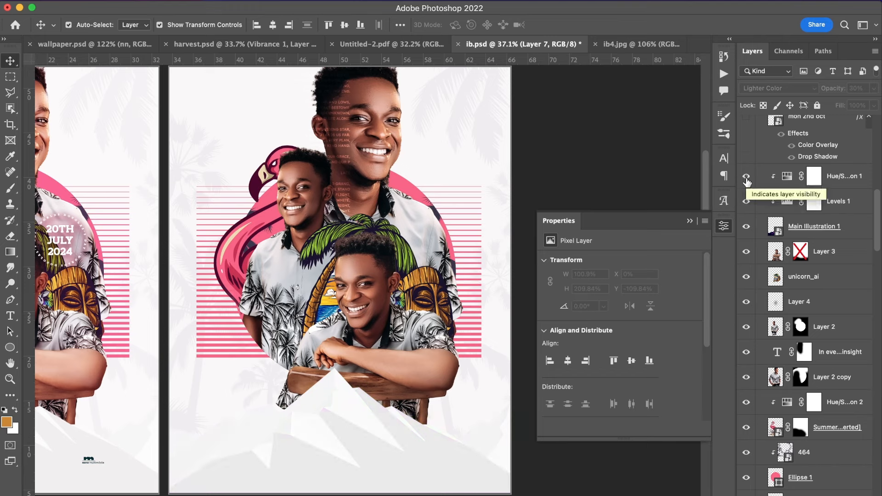
Reveal the date badge "mon 2nd oct" and the name banner from "Rectangle 1" up to the blurred "Rectangle 1 copy"
scroll(747, 182, up, 3)
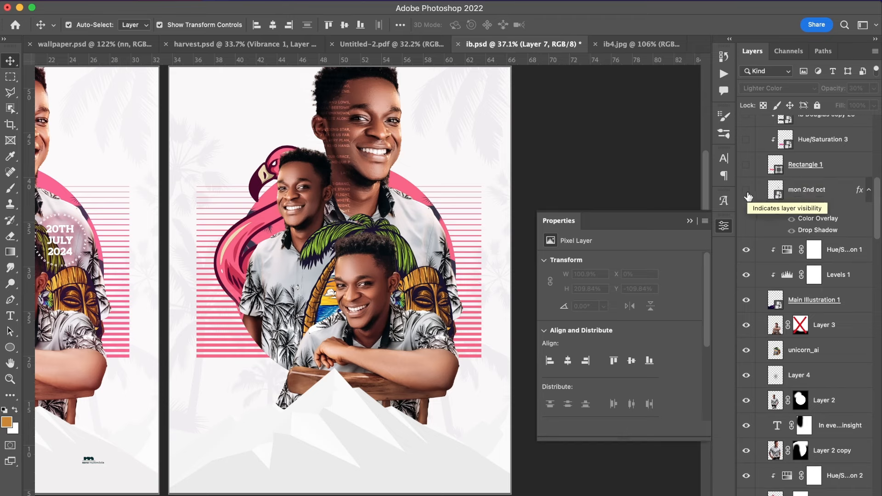
click(748, 196)
scroll(748, 197, up, 5)
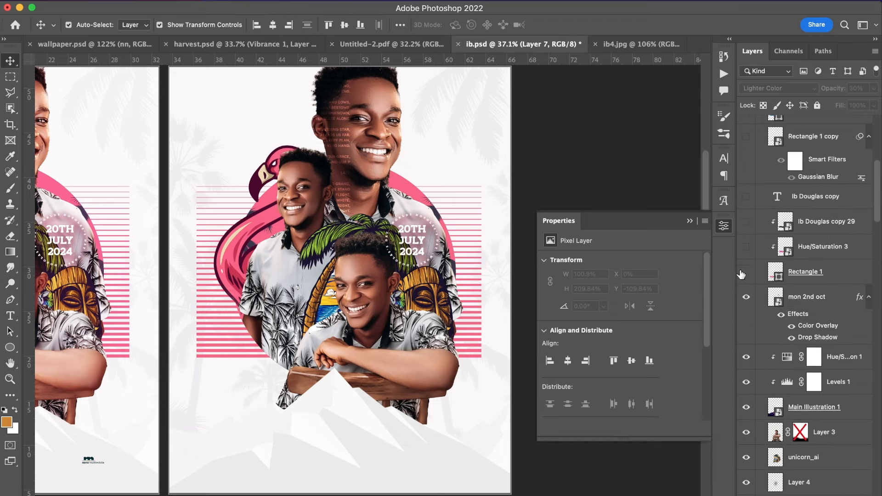
drag(745, 273, 750, 162)
click(747, 196)
Reveal the upper "Rectangle 1" with the HAPPY BIRTDAY title, the message paragraph and the "nn" logo
scroll(749, 197, up, 10)
scroll(749, 198, up, 1)
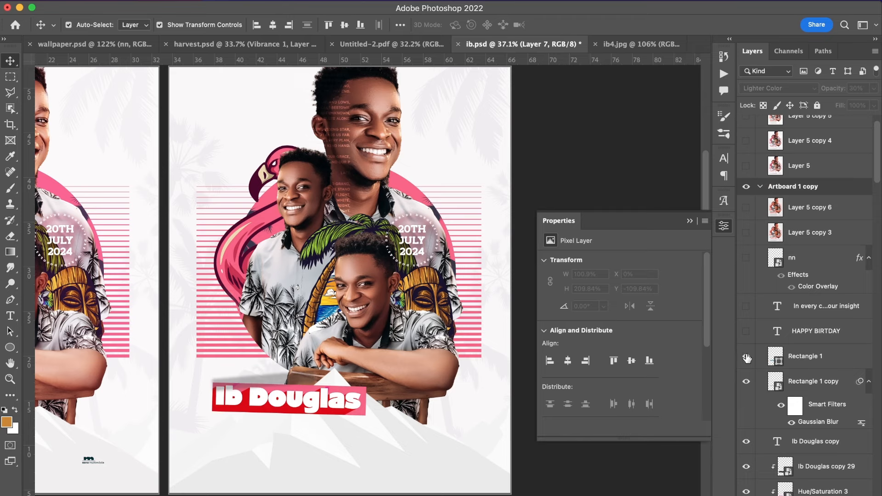
drag(747, 358, 745, 275)
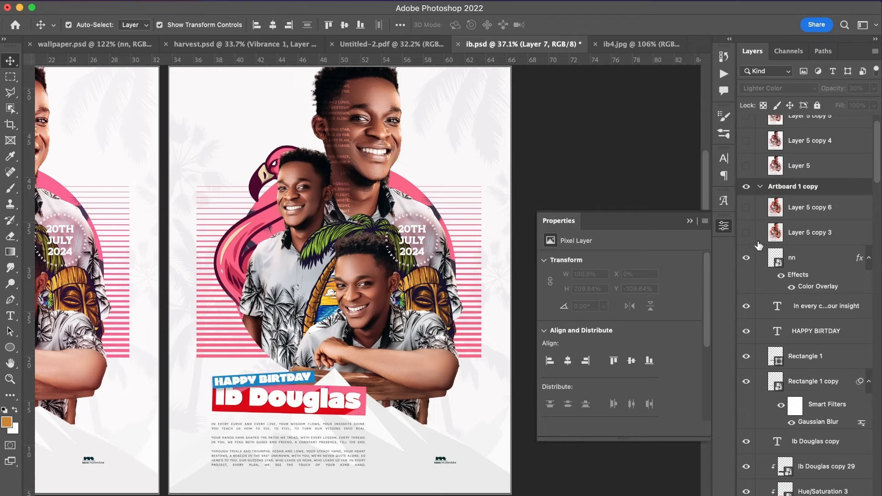
Briefly preview "Layer 5 copy 3" and stamp all visible layers into a new layer above the "nn" logo
click(745, 235)
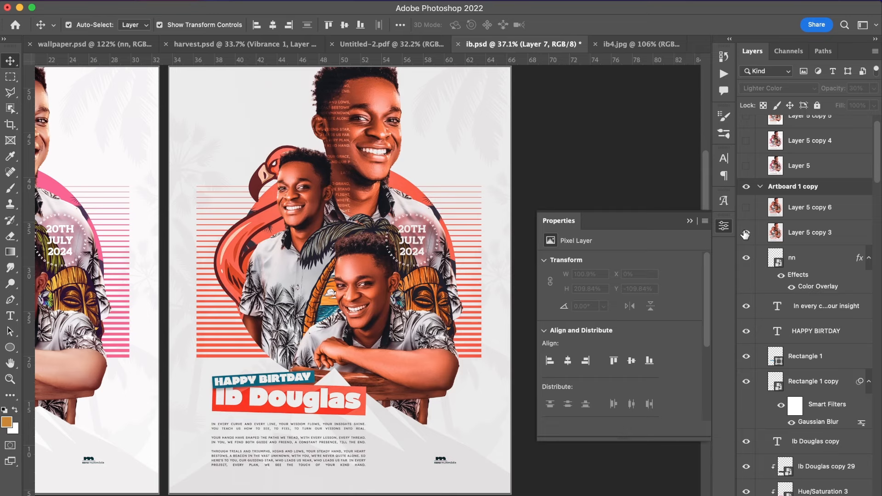
click(745, 235)
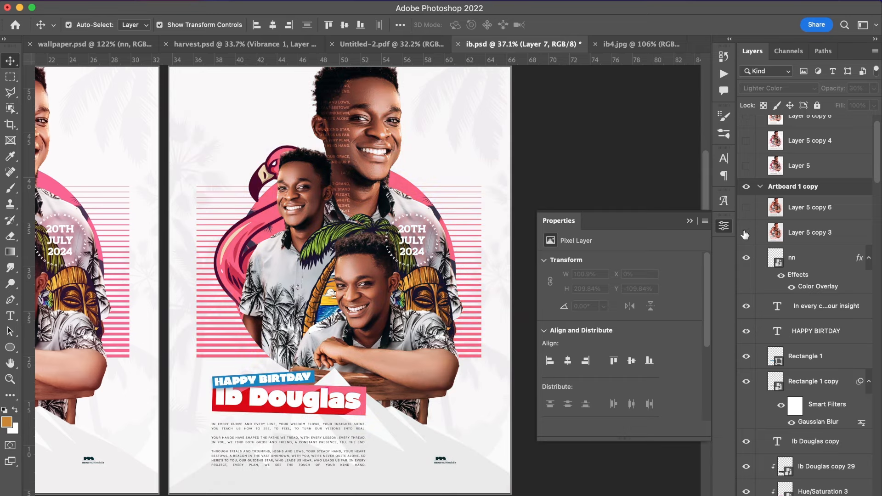
click(796, 268)
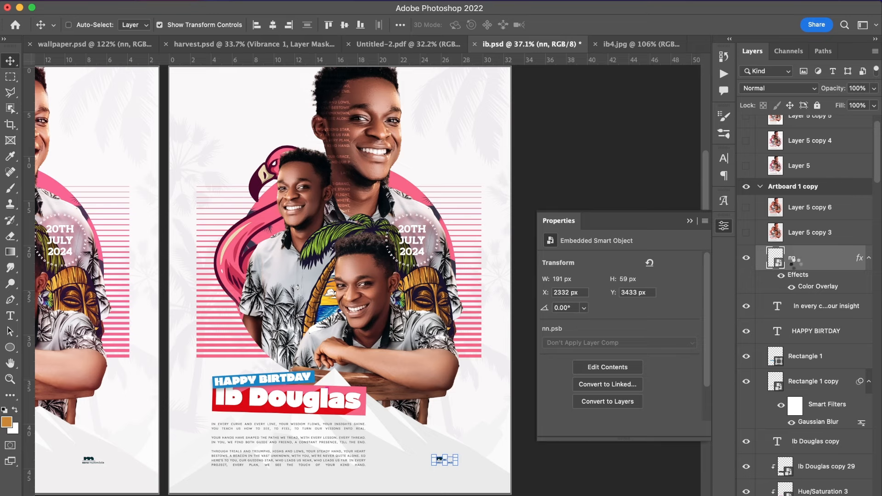
key(super+alt+shift+n)
key(super+alt+shift+e)
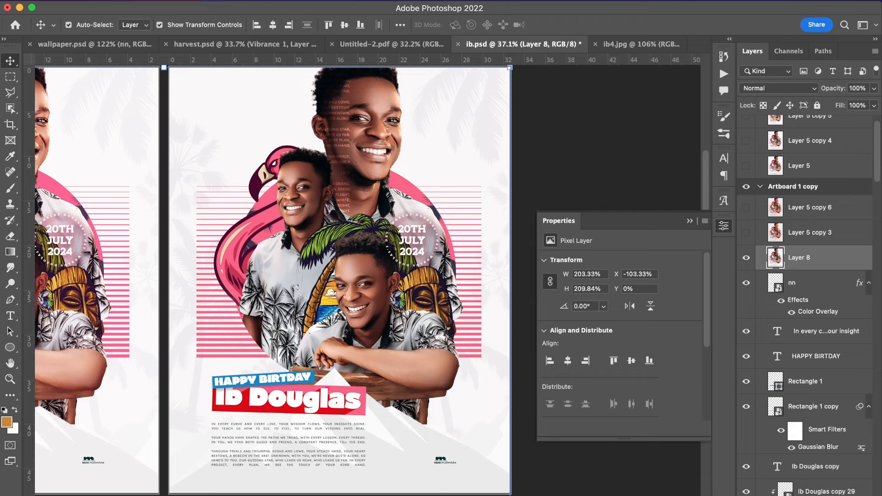
Open the Actions panel and select Action 1 in the Ocean set
click(398, 1)
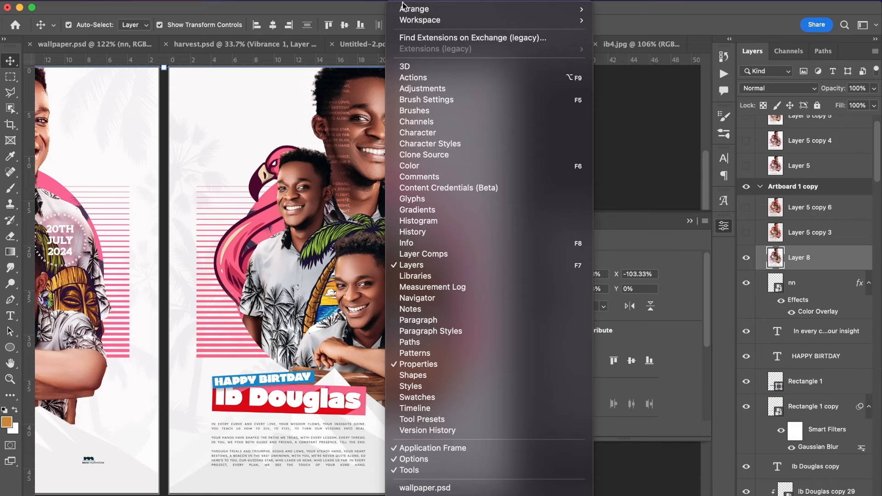
click(422, 82)
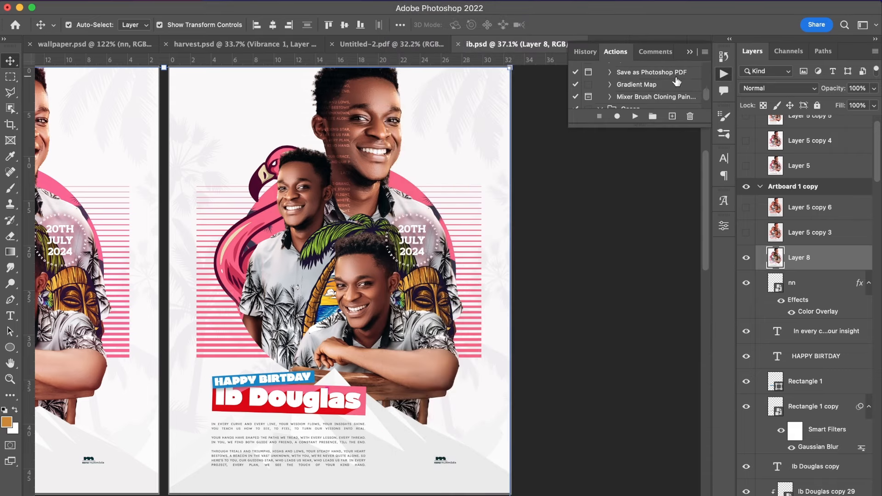
scroll(673, 87, down, 2)
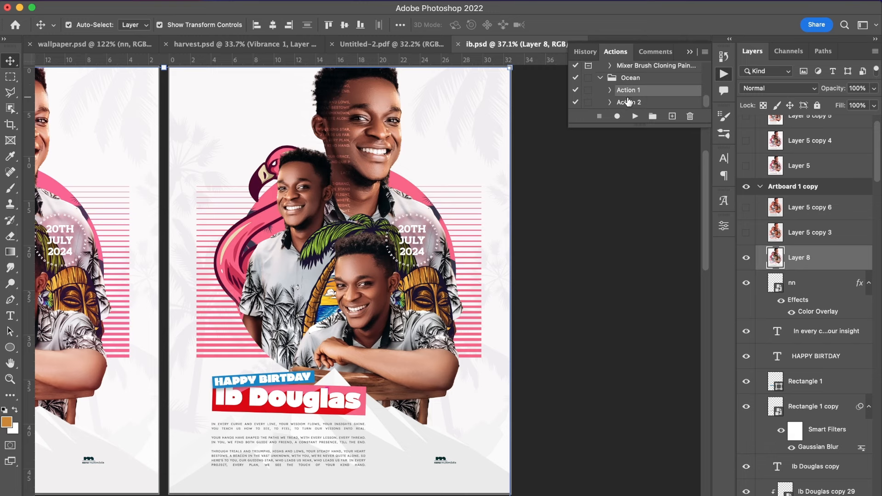
click(632, 104)
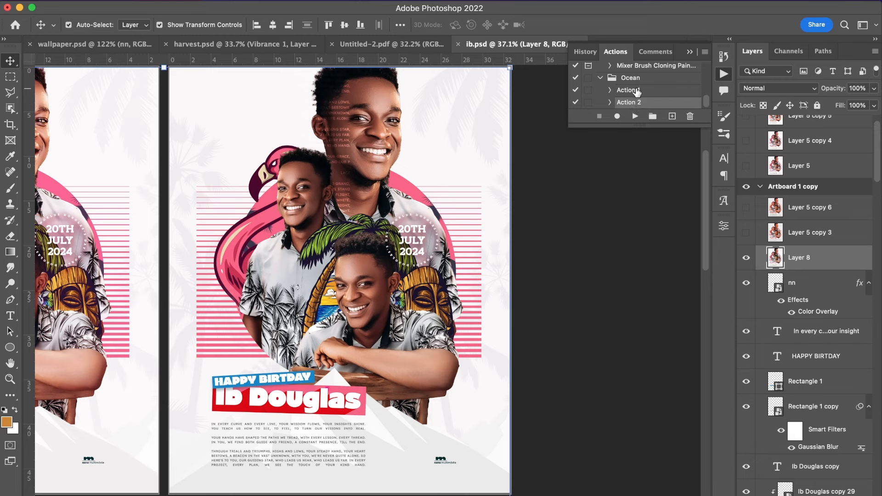
click(637, 91)
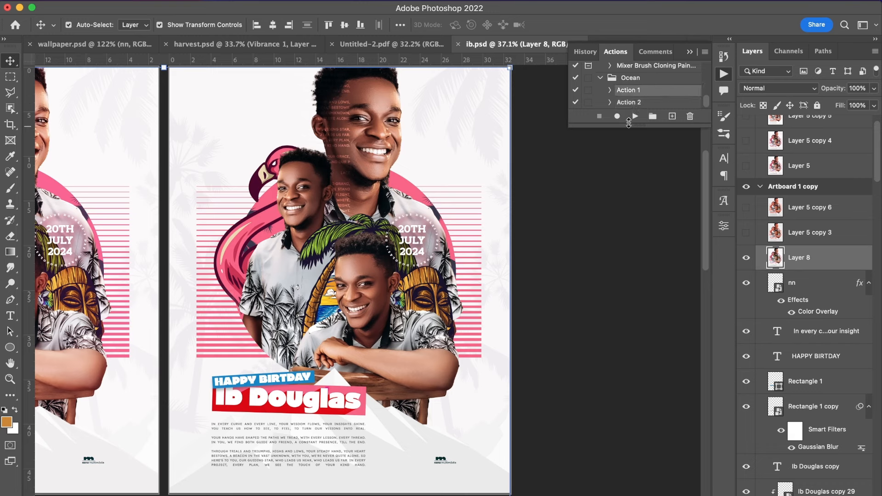
Try Action 1 twice on the stamped layer and undo both runs, including the duplicated layers
click(635, 118)
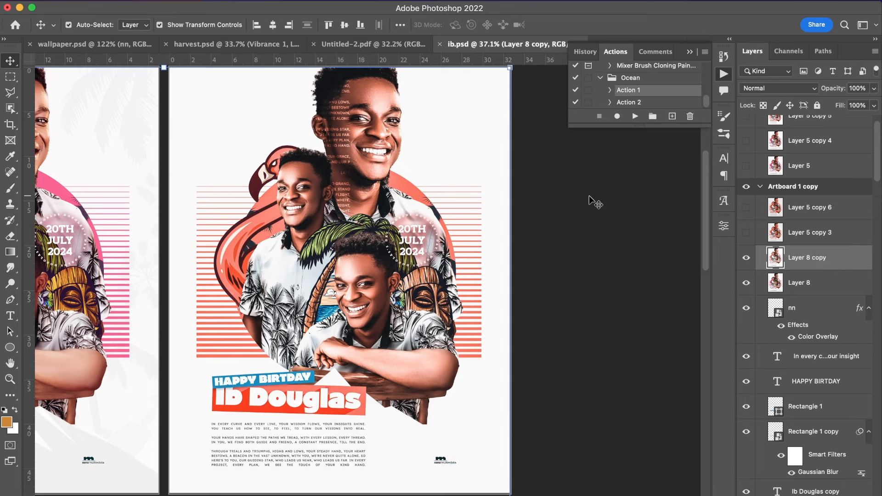
key(super)
key(super+z)
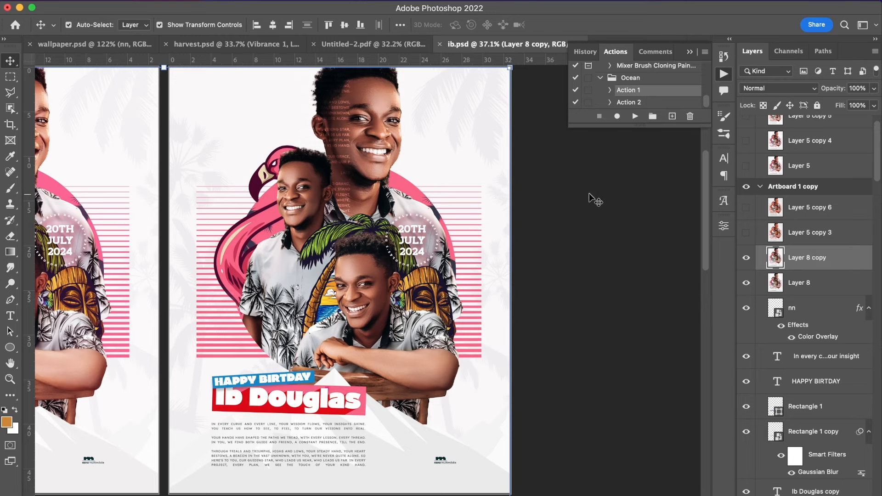
click(636, 116)
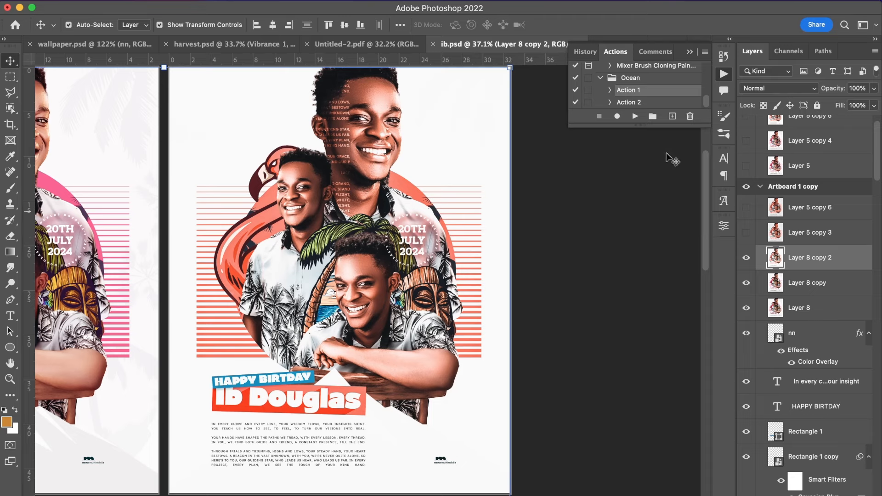
key(super)
key(super+z)
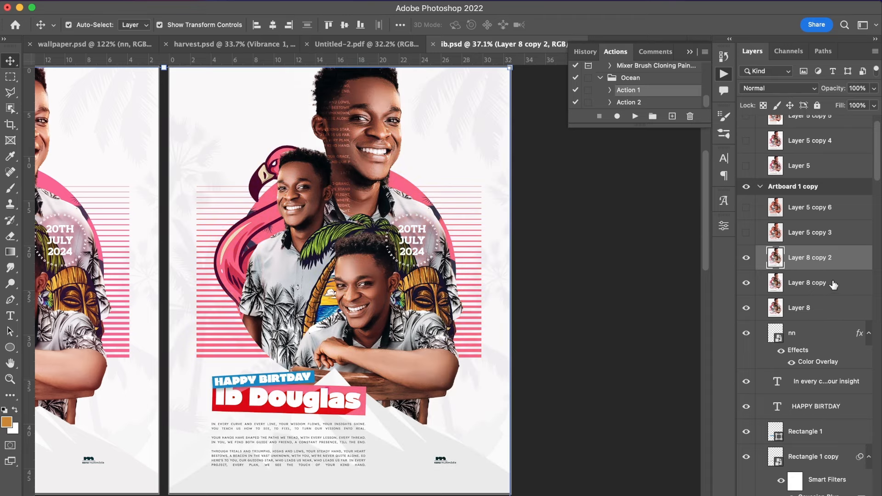
key(super+z)
key(super+z)
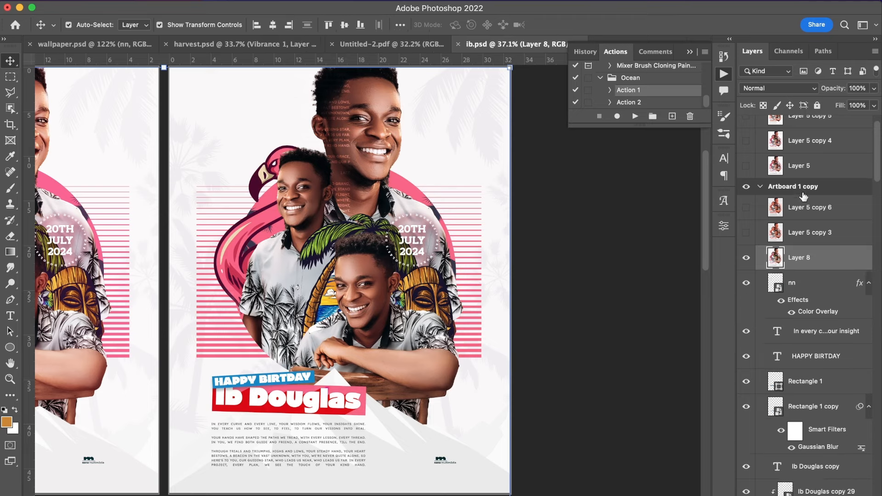
Run Action 1 on the stamped "Layer 8" and hide the resulting graded copy
click(635, 117)
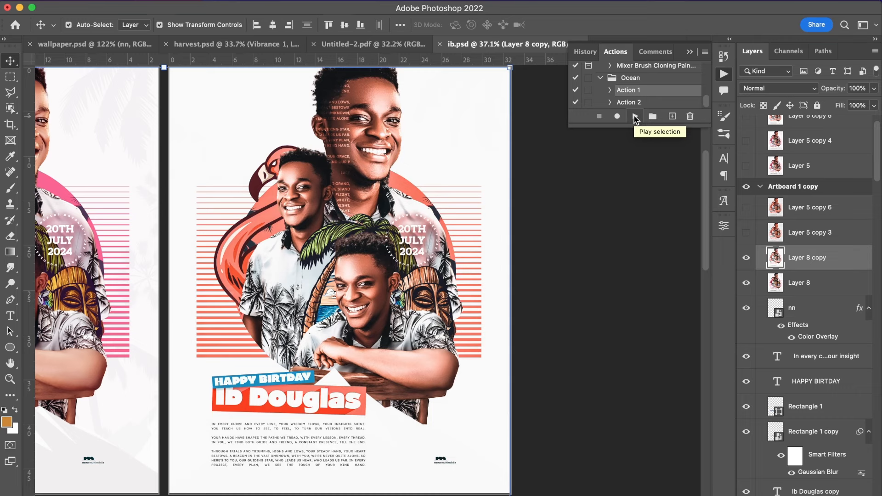
click(746, 258)
Delete the hidden "Layer 5 copy 3" from Artboard 1 copy
click(815, 229)
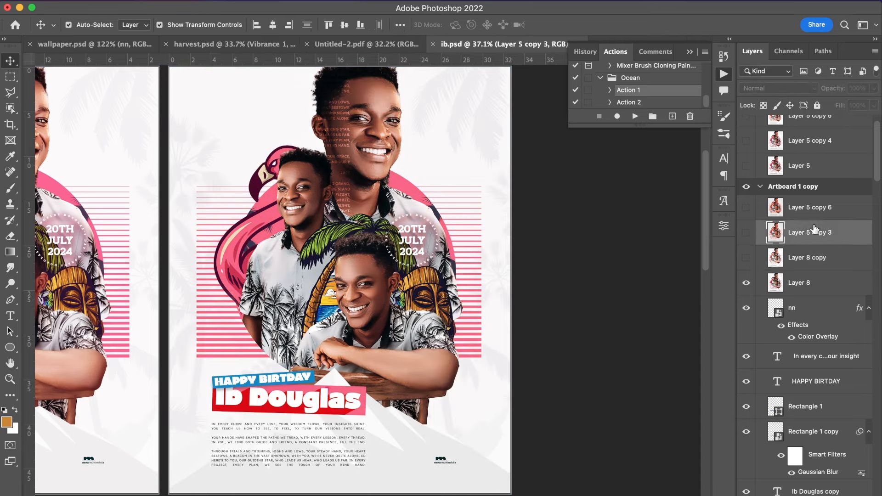
click(821, 209)
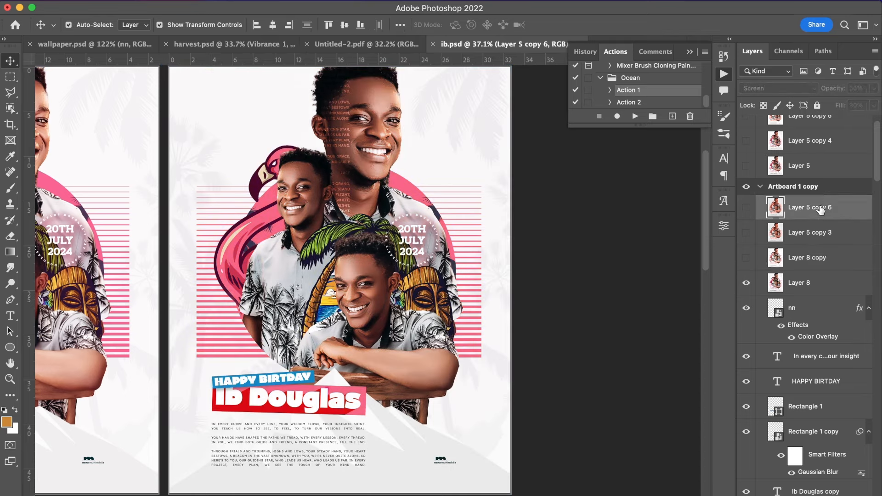
click(825, 233)
key(Delete)
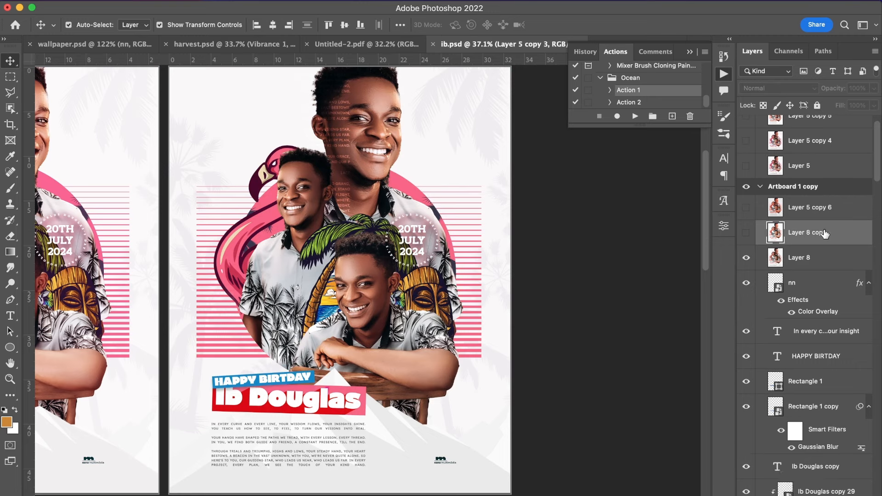
key(Delete)
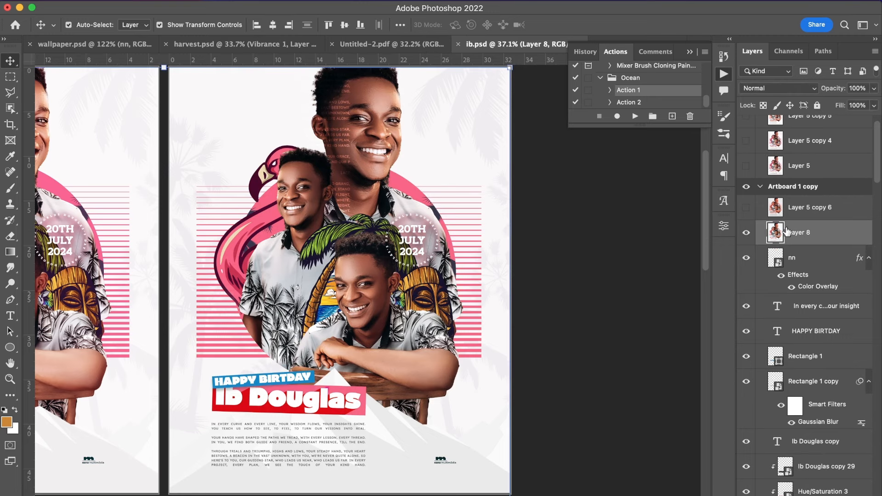
click(745, 211)
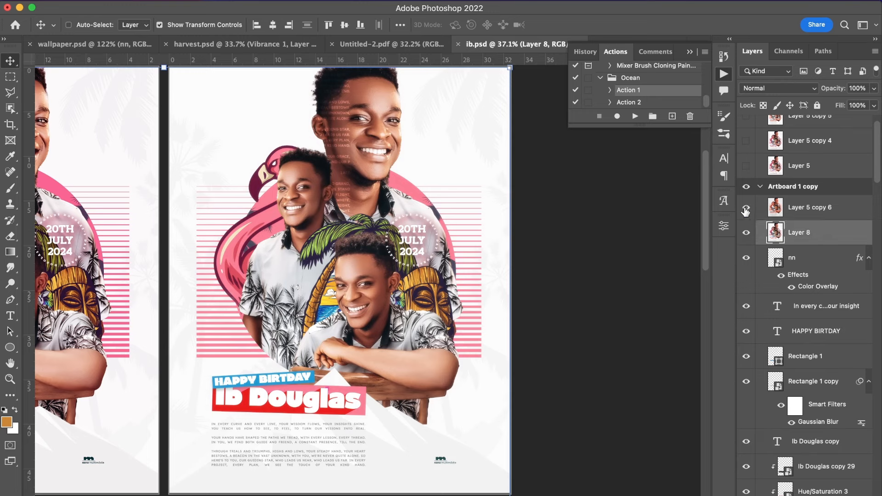
click(746, 211)
Undo the deletions of "Layer 8 copy" and "Layer 5 copy 3", and show "Layer 5 copy 3" and "Layer 5 copy 6" in Artboard 1 copy
key(super+j)
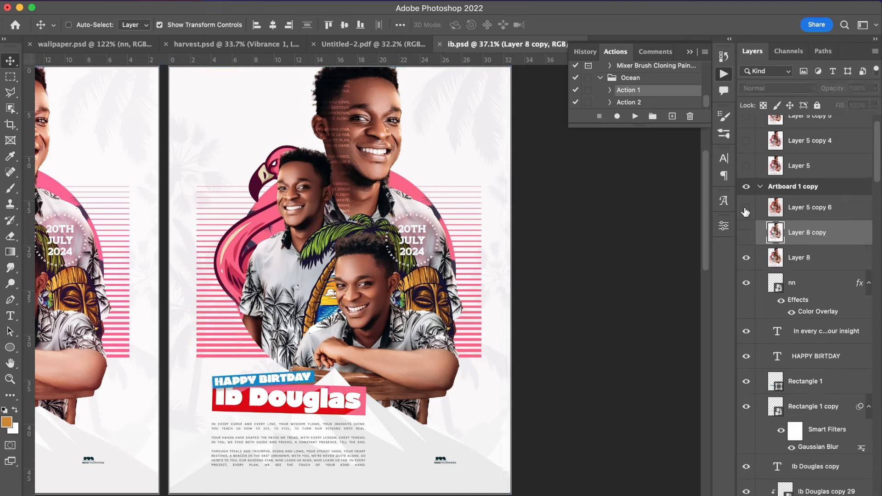
key(super+z)
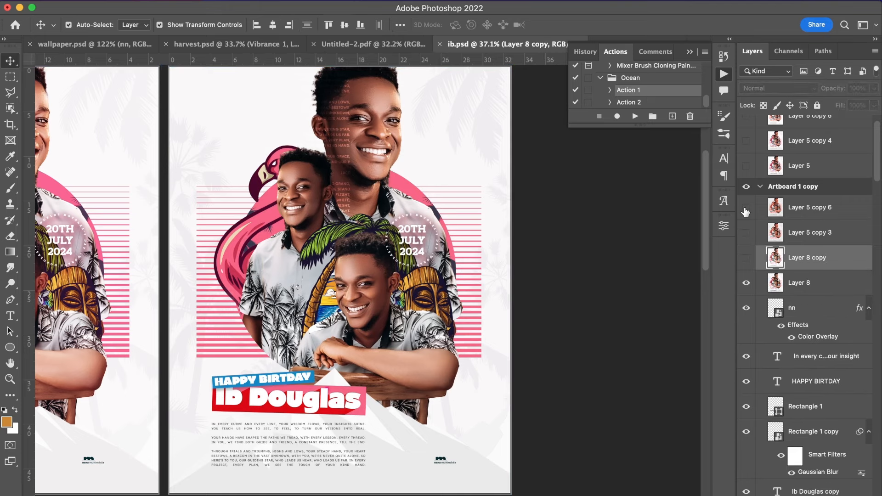
click(749, 260)
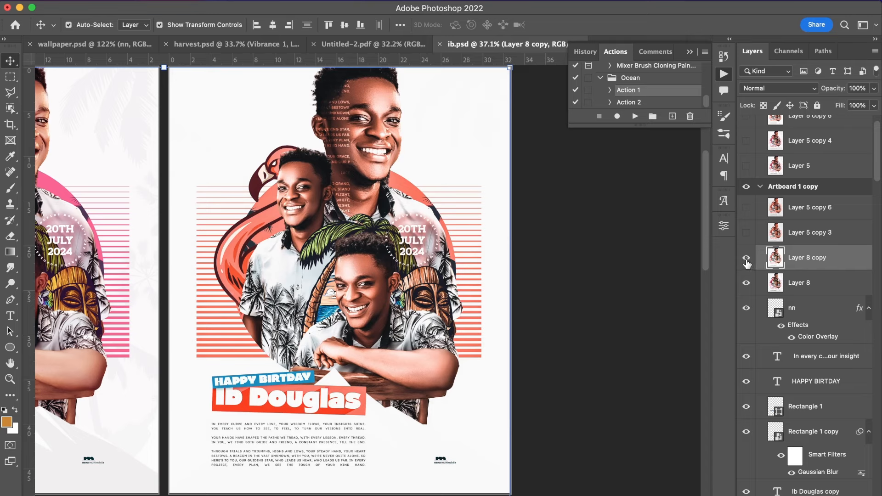
click(746, 258)
click(744, 231)
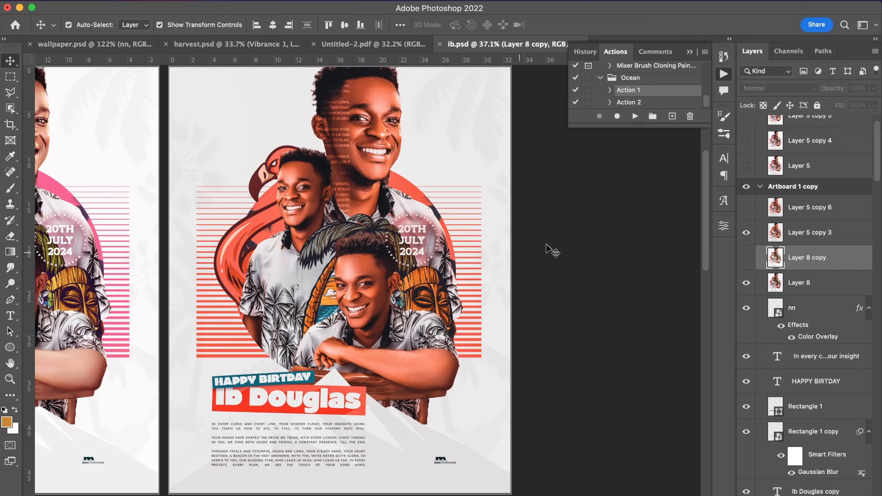
click(746, 208)
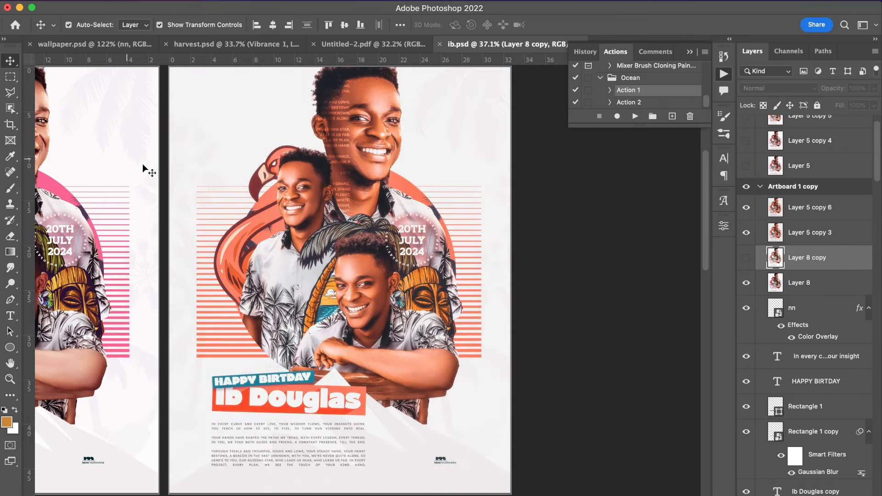
Compare the orange-graded flyer on Artboard 1 copy with the flyers on the neighbouring artboards
scroll(113, 182, left, 8)
scroll(113, 182, down, 4)
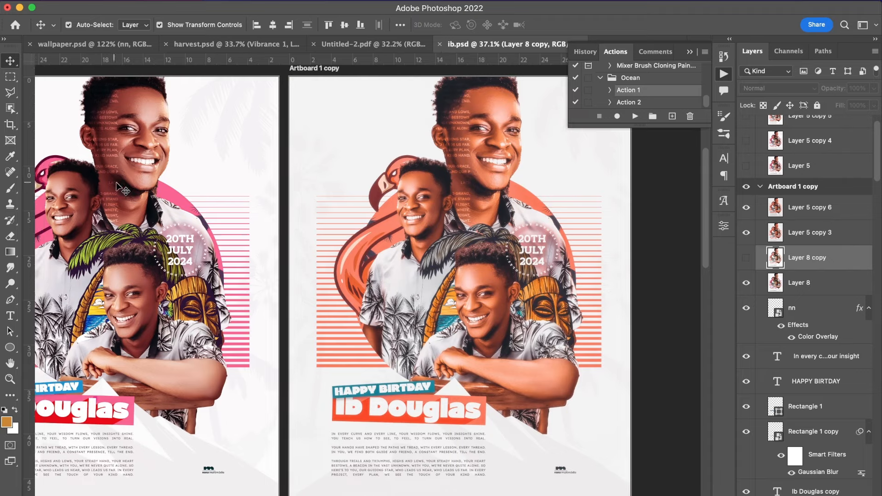
scroll(103, 256, down, 10)
scroll(103, 257, left, 8)
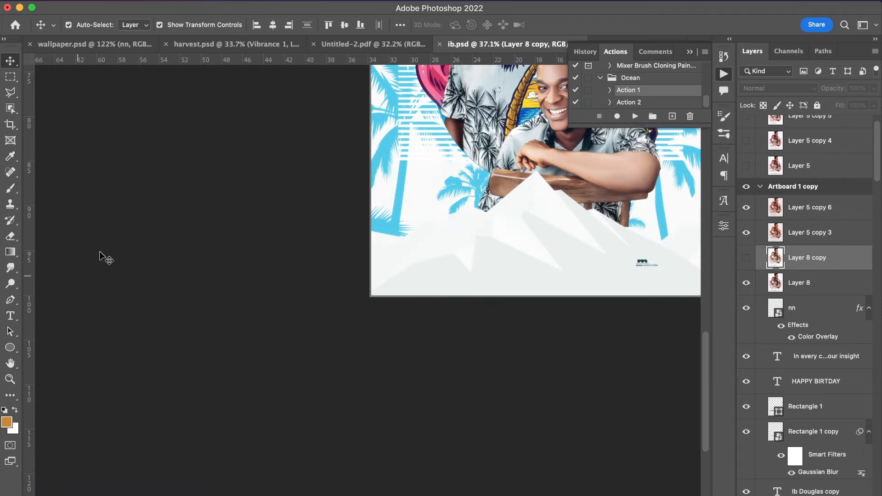
scroll(104, 256, up, 3)
scroll(230, 232, up, 10)
scroll(231, 232, right, 6)
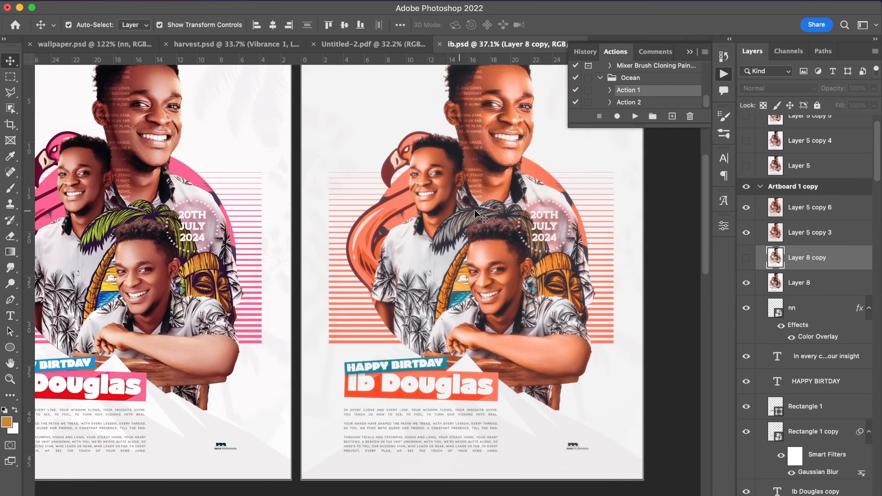
Inspect the blend mode and opacity settings of "Layer 5 copy 3" and "Layer 5 copy 6" in Artboard 1 copy
click(792, 235)
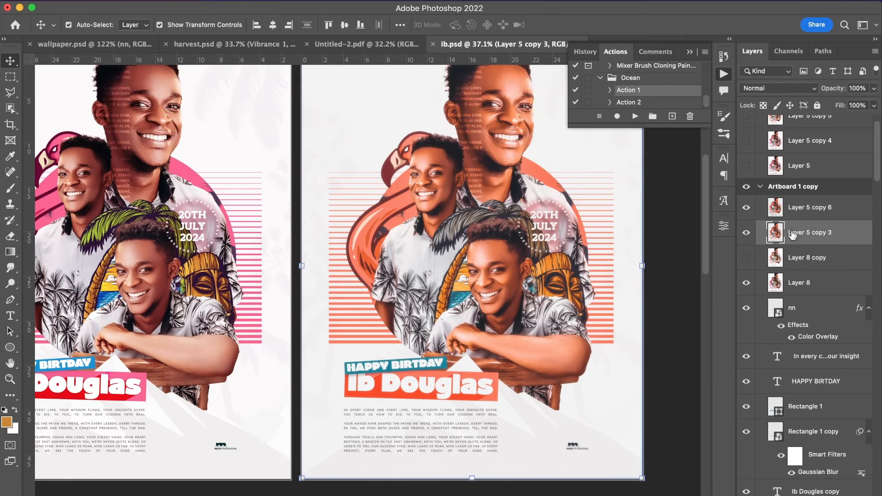
click(796, 209)
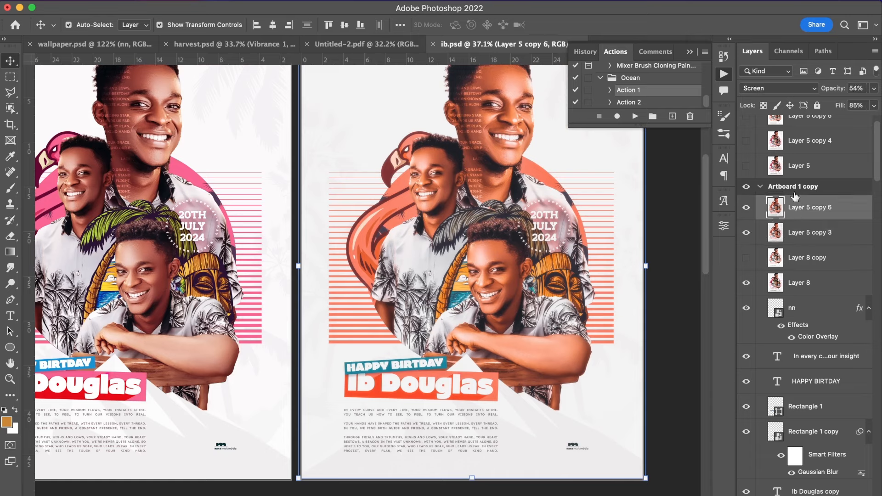
click(805, 91)
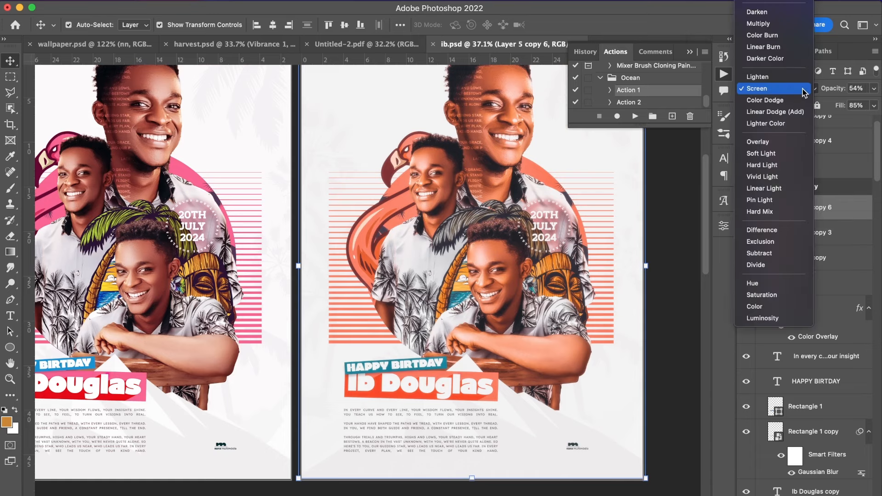
click(804, 90)
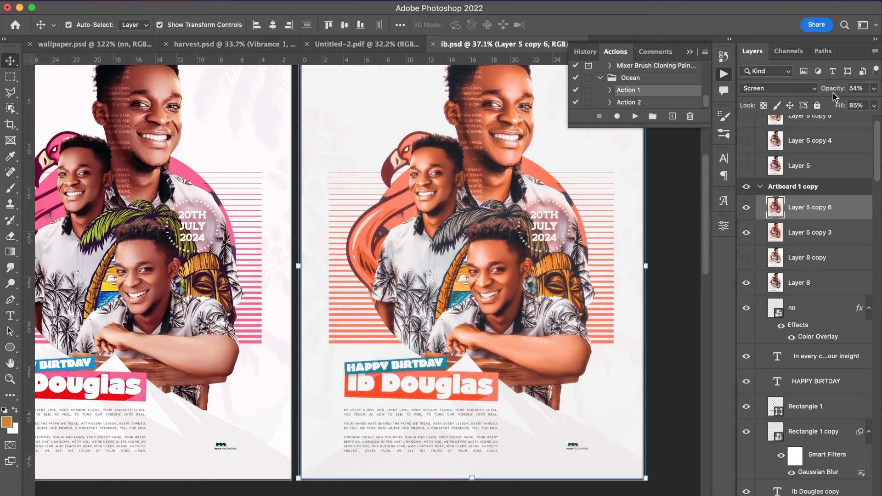
Show "Layer 5" in Artboard 2 and compare that flyer with the two graded variants beside it
scroll(826, 160, up, 2)
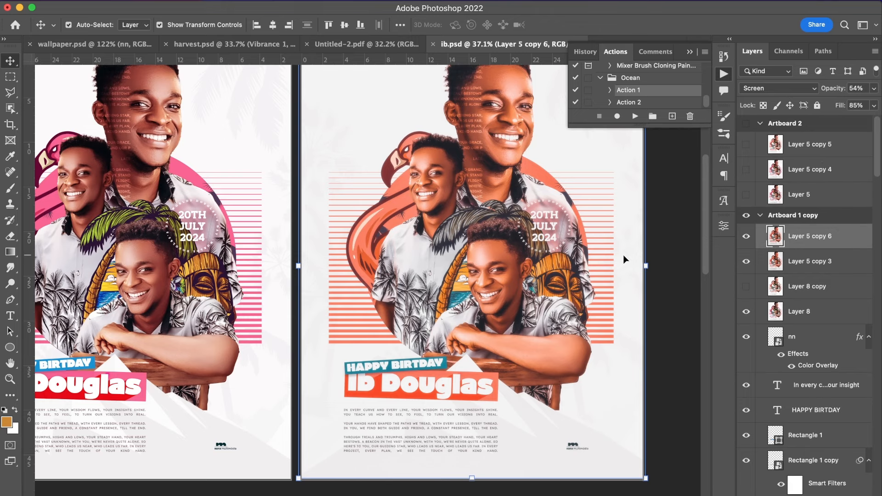
scroll(625, 259, down, 3)
scroll(624, 259, left, 4)
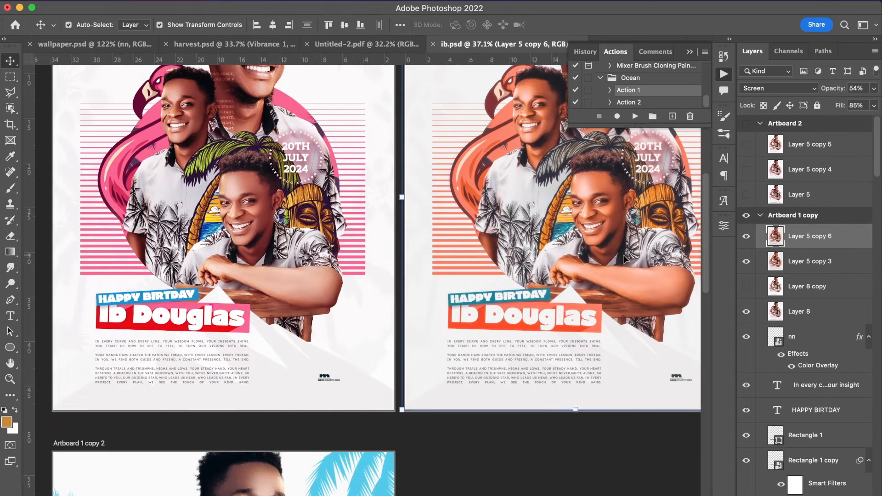
scroll(624, 260, right, 7)
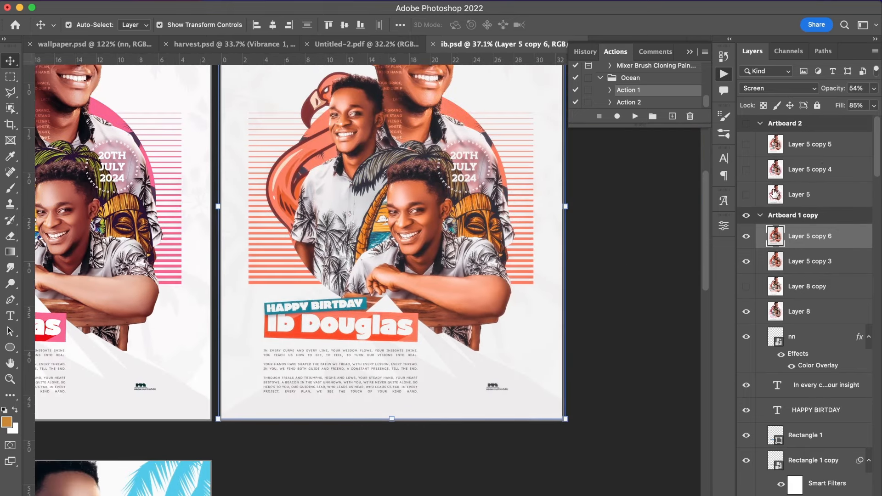
click(747, 195)
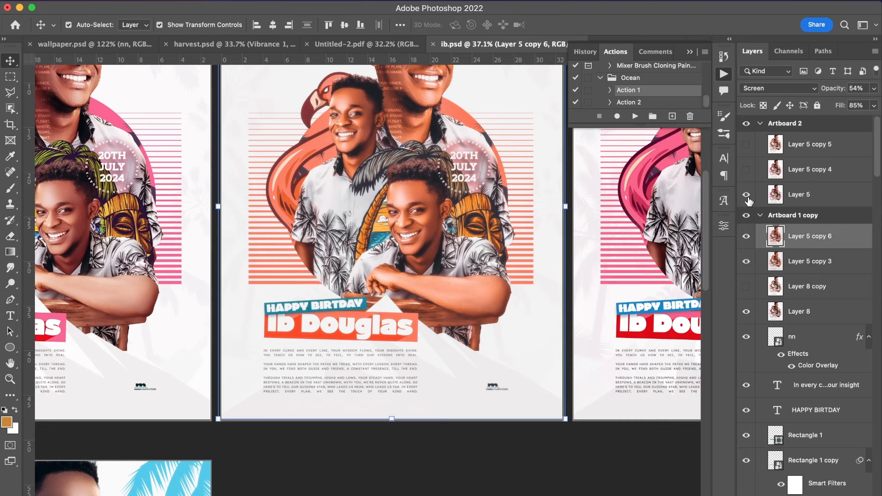
scroll(593, 268, right, 7)
scroll(593, 269, up, 3)
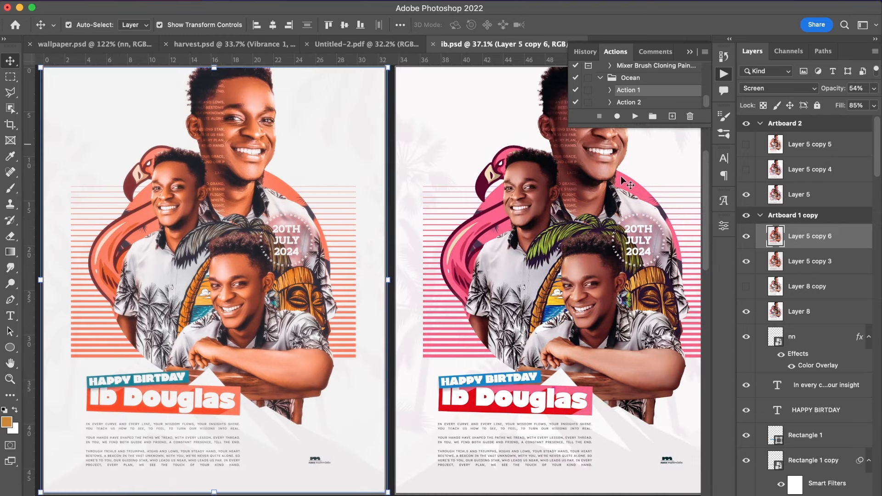
scroll(583, 310, left, 14)
scroll(583, 310, down, 2)
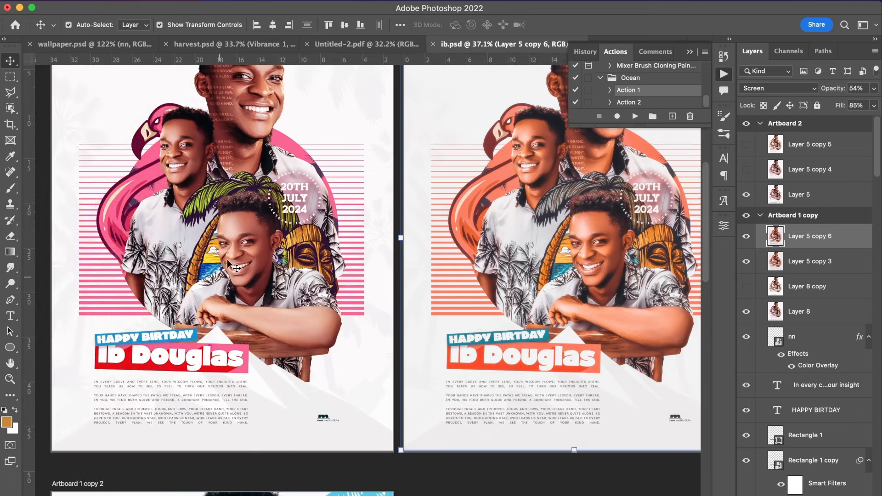
scroll(235, 240, right, 17)
scroll(255, 250, up, 4)
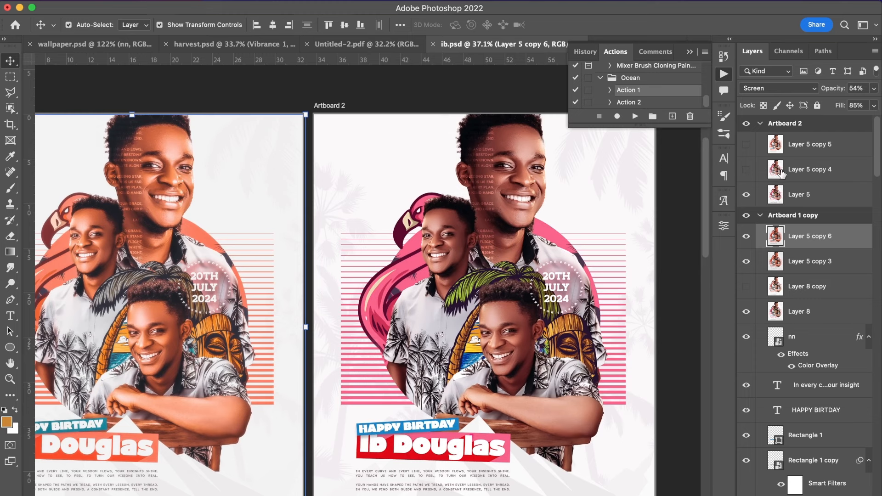
Show the graded layers "Layer 5 copy 4" and "Layer 5 copy 5" in Artboard 2 and select "Layer 5 copy 5"
click(803, 195)
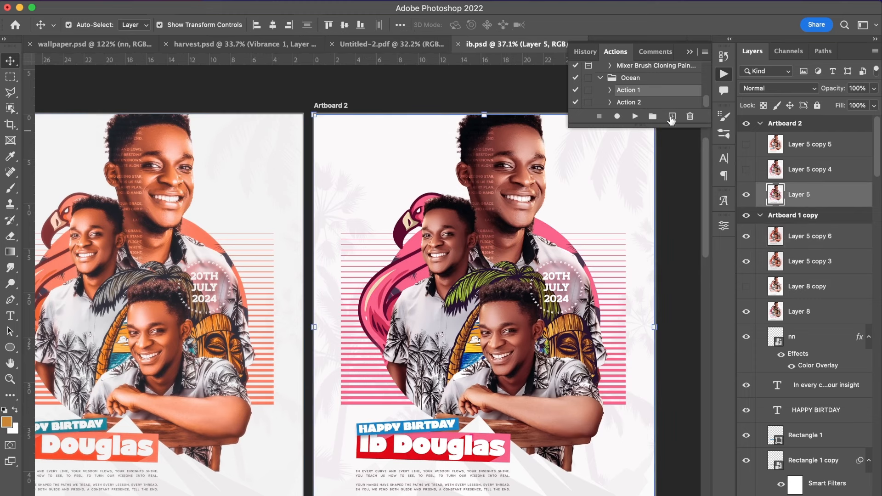
click(746, 169)
click(803, 177)
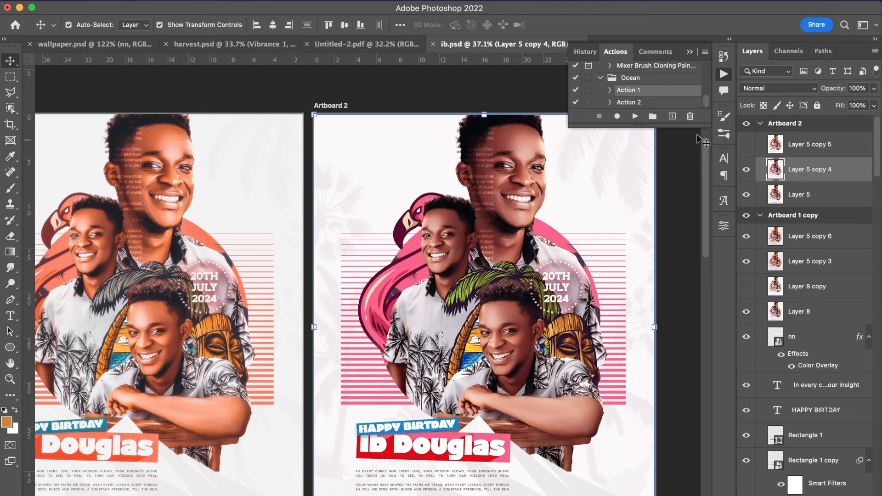
click(746, 145)
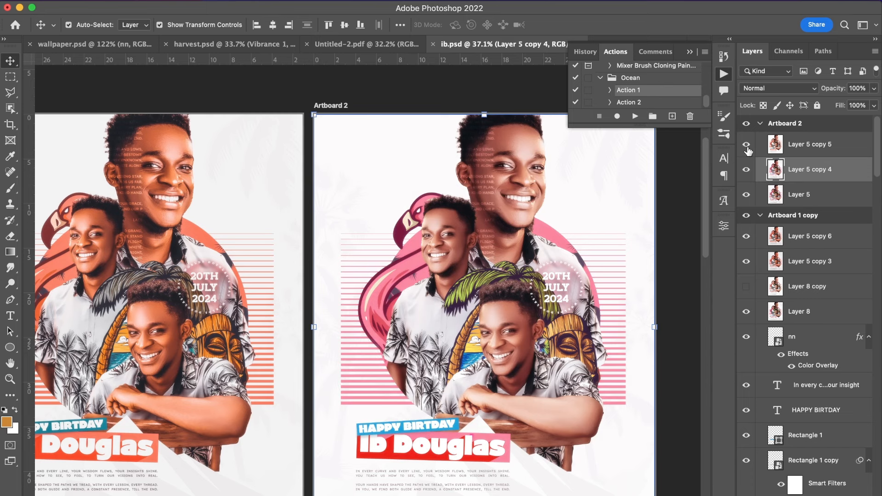
click(801, 150)
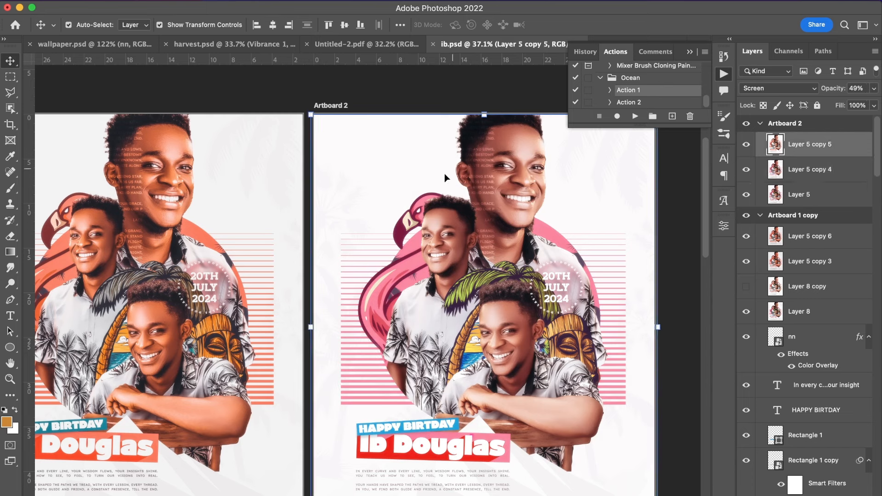
Review the available Blur filters and compare the Artboard 2 flyer with "Layer 5 copy 5" hidden and shown
click(278, 5)
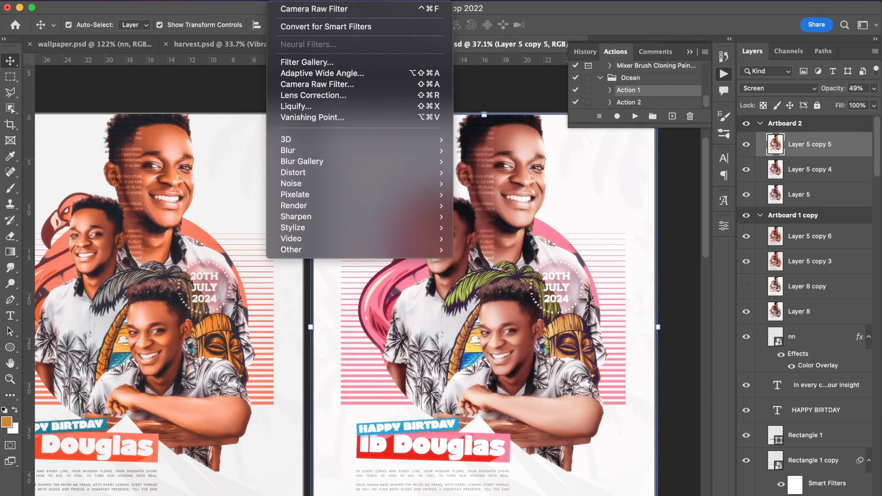
mouse_move(391, 151)
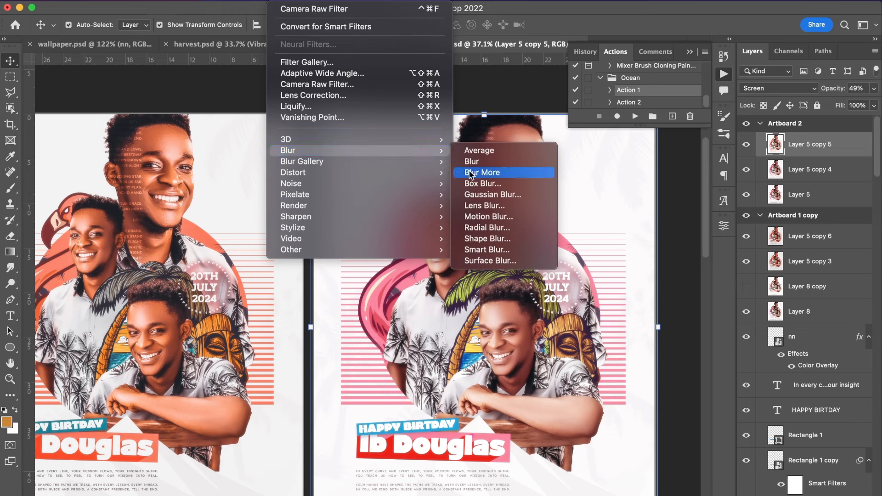
click(578, 222)
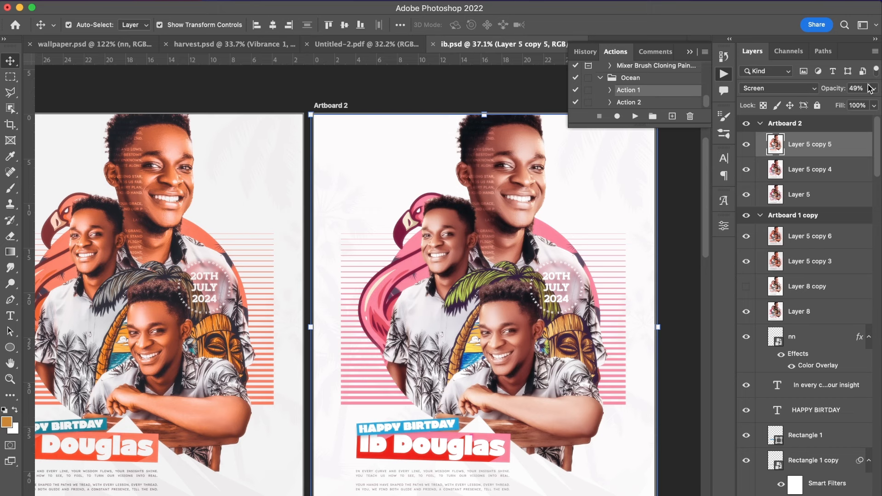
click(749, 145)
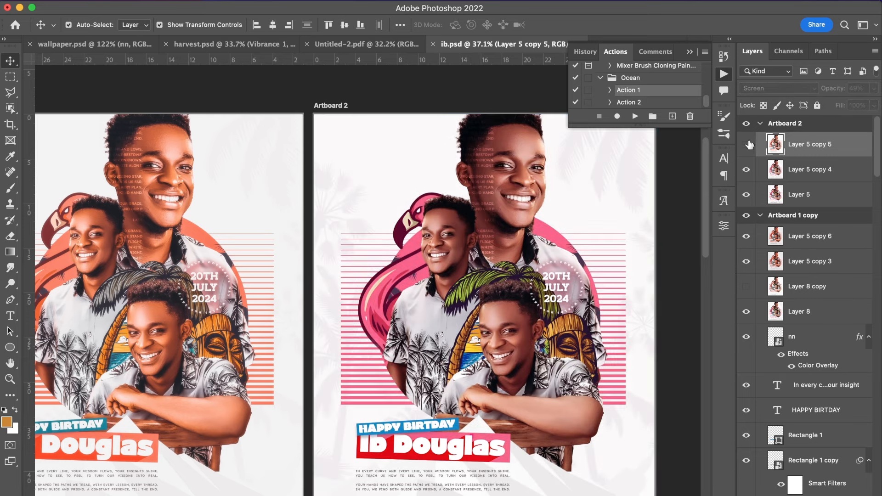
click(749, 144)
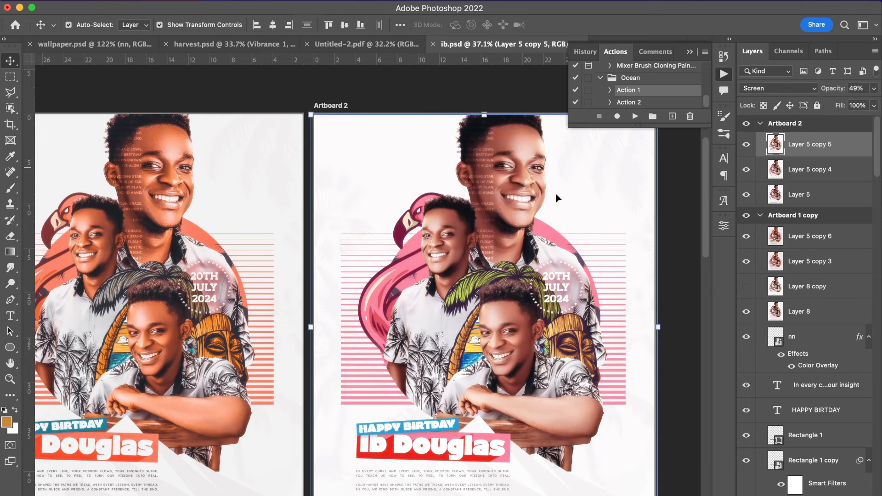
Review all the flyer artboards together and look through the layer stacks of the lower artboards
scroll(559, 208, down, 3)
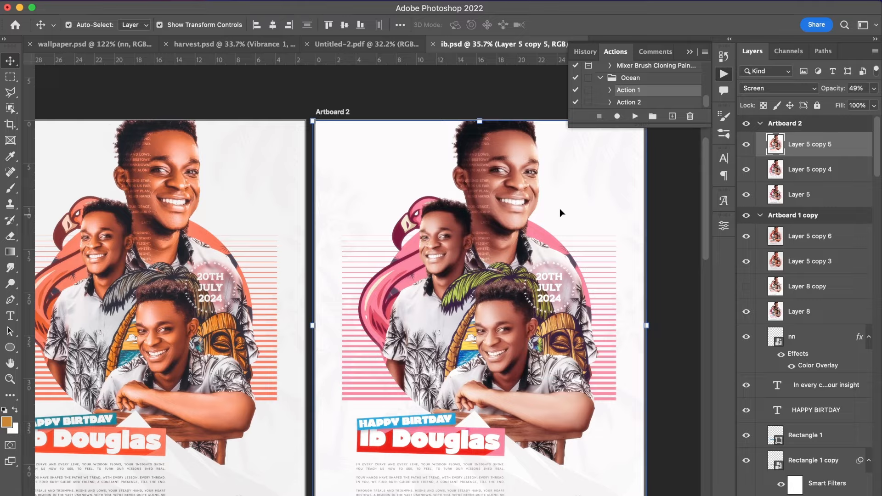
scroll(560, 208, down, 2)
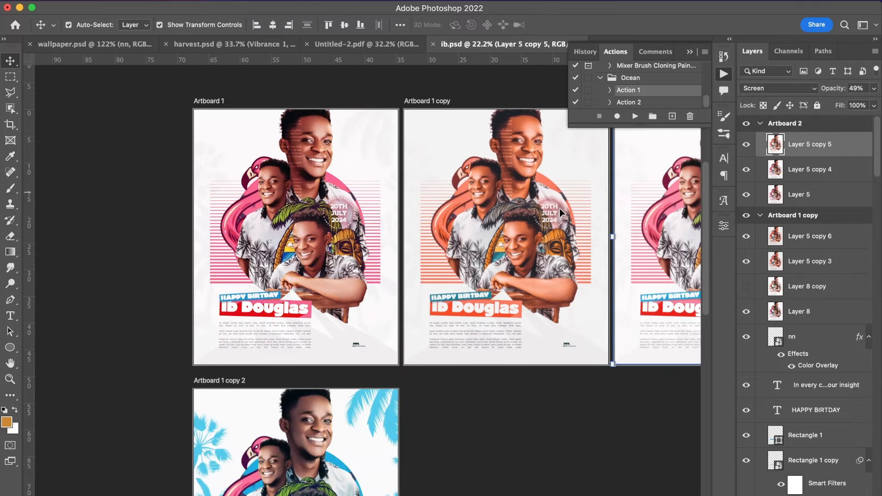
scroll(559, 209, down, 5)
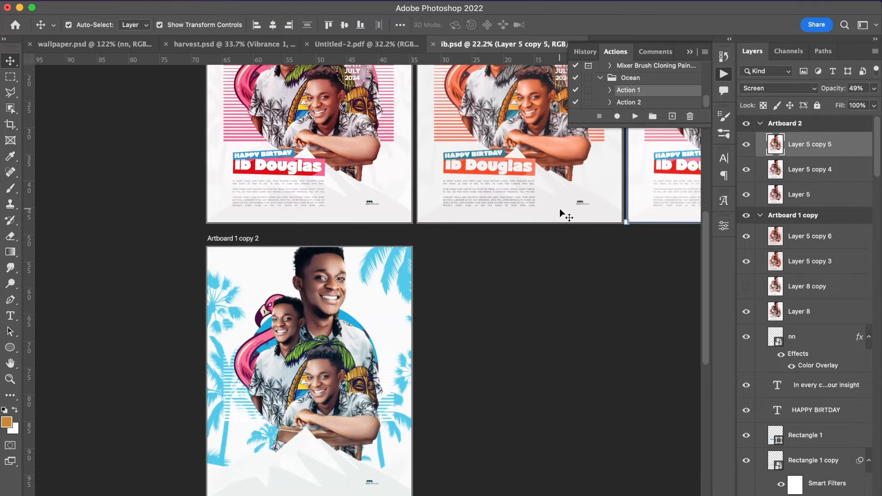
scroll(841, 265, down, 15)
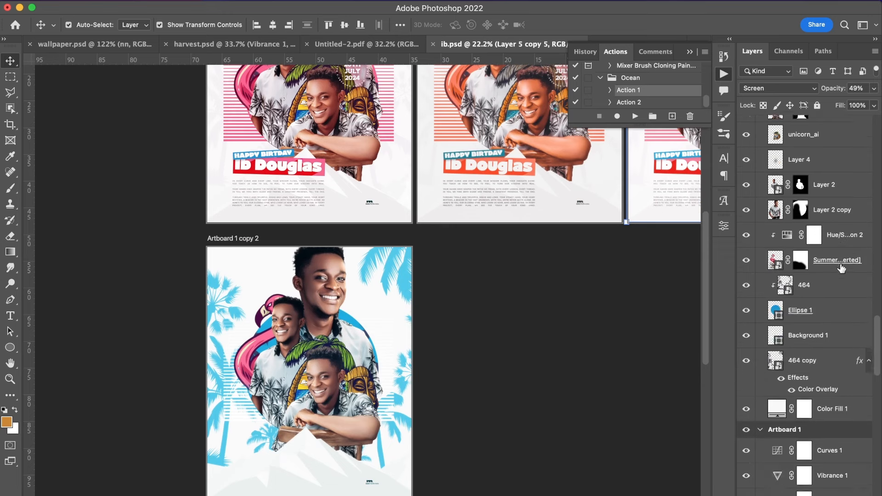
scroll(841, 266, down, 10)
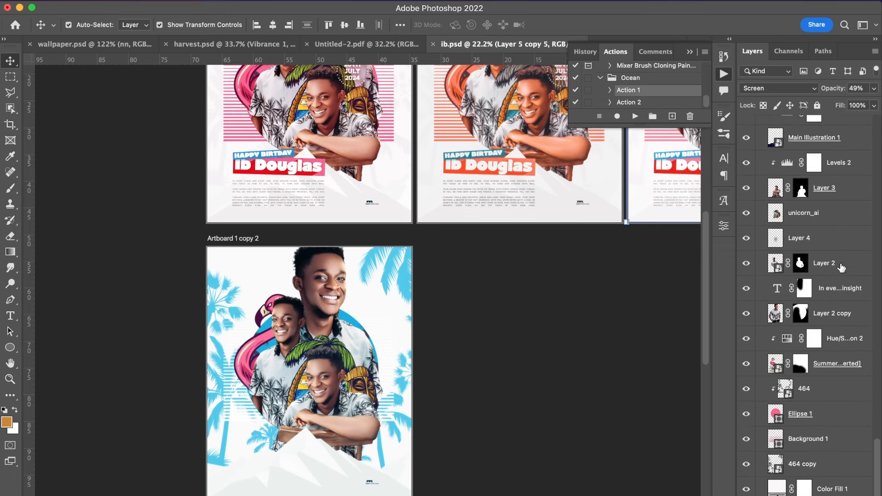
Examine the blue-palm flyer in "Artboard 1 copy 2" up close, from the three portraits down to the white mountains and logo
scroll(842, 267, down, 1)
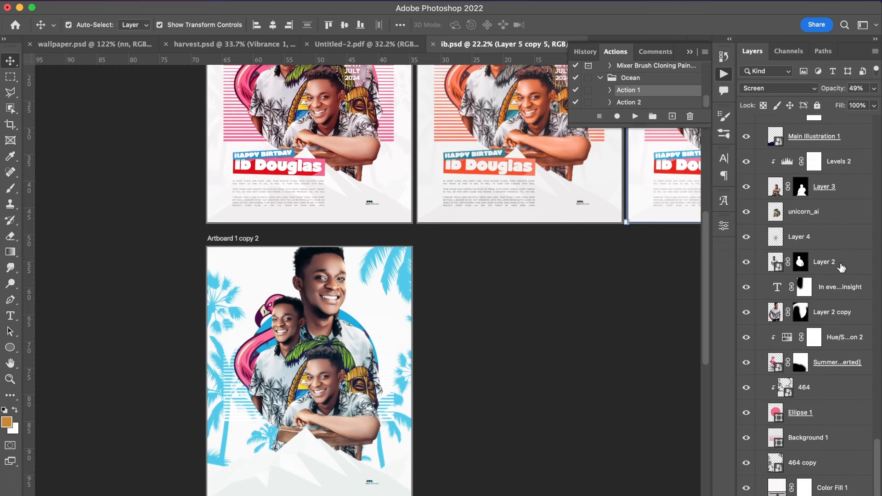
scroll(699, 455, up, 8)
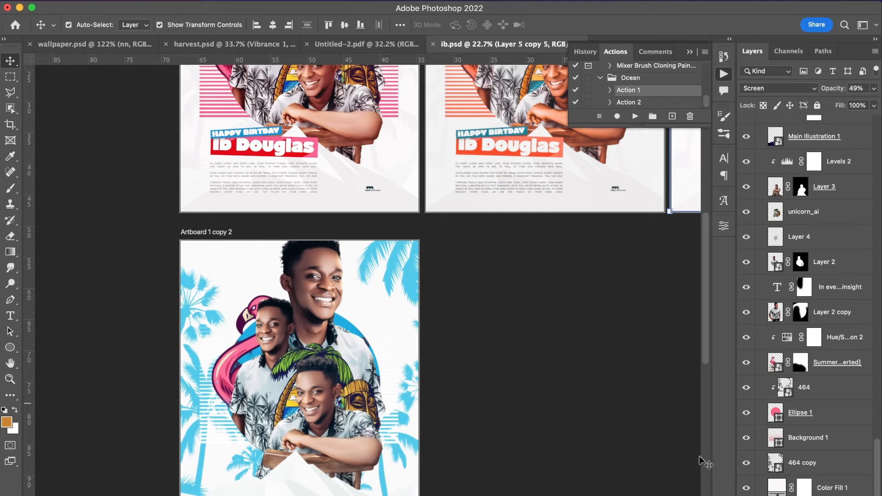
scroll(699, 456, down, 3)
scroll(700, 455, down, 5)
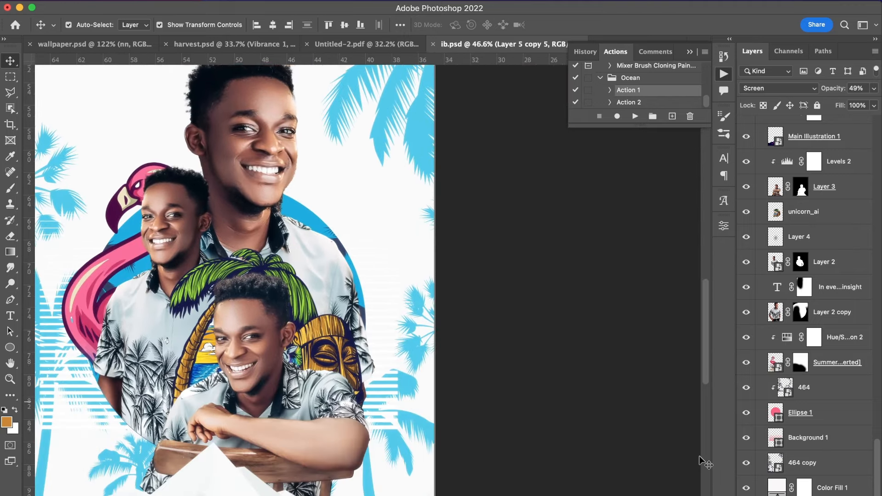
scroll(699, 456, down, 2)
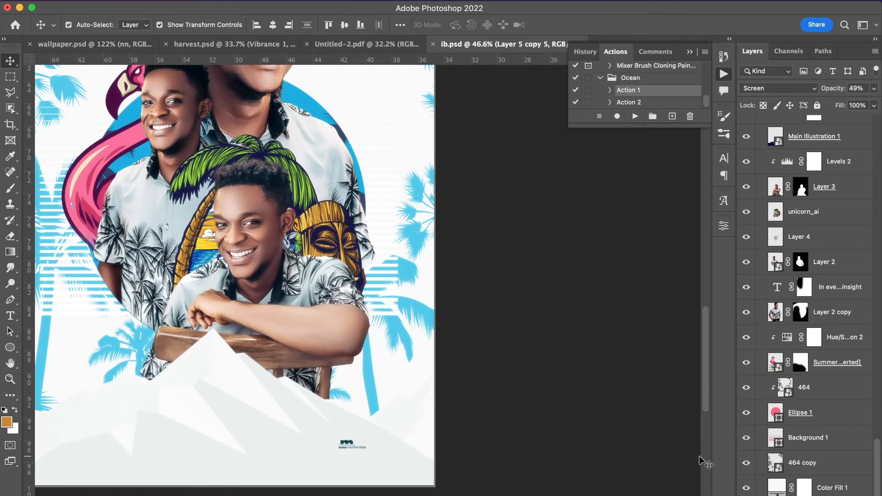
scroll(699, 456, up, 3)
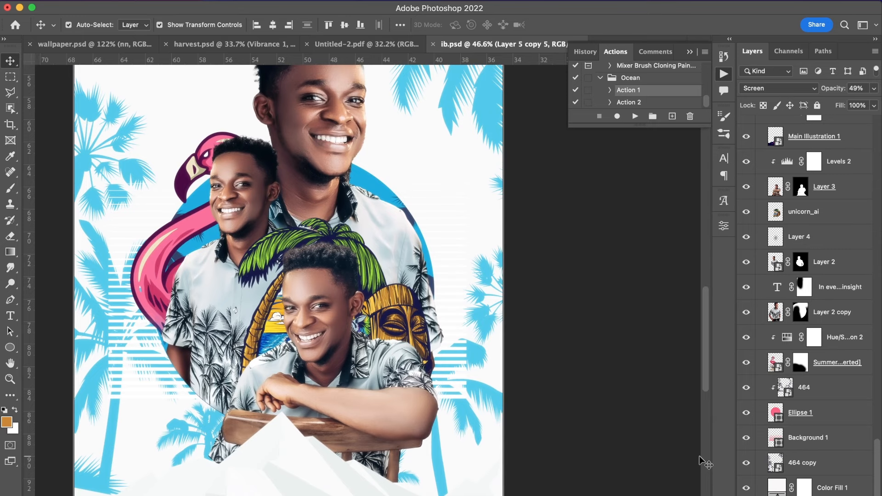
scroll(699, 456, down, 3)
scroll(699, 457, right, 2)
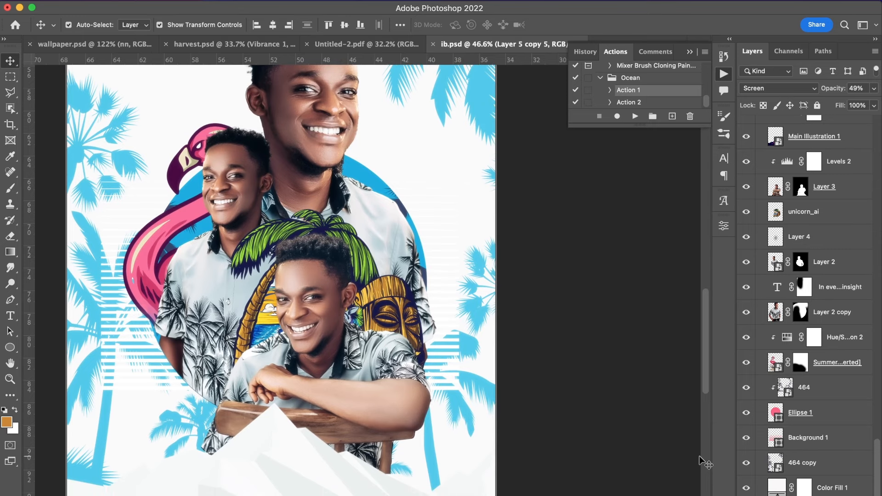
scroll(699, 456, left, 4)
scroll(699, 456, up, 2)
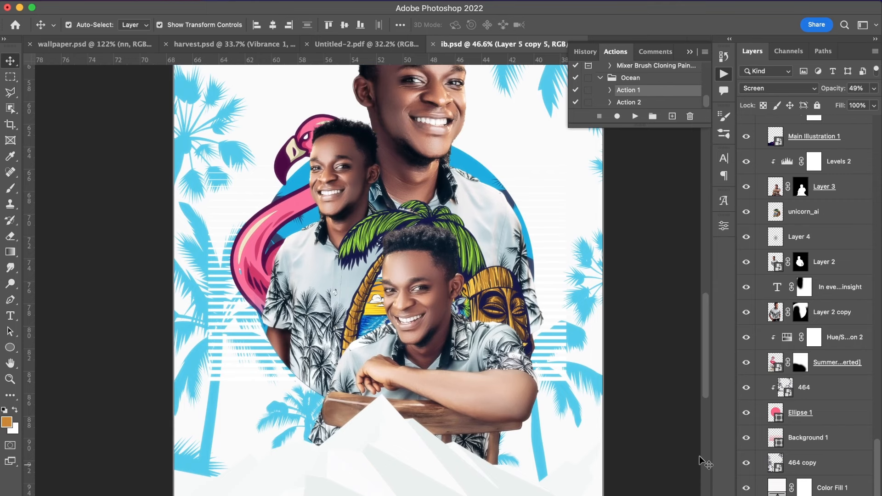
scroll(700, 456, up, 1)
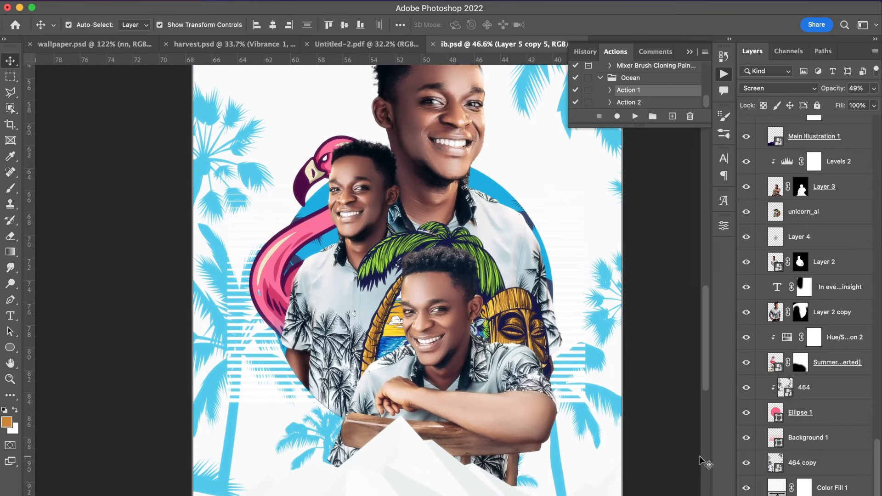